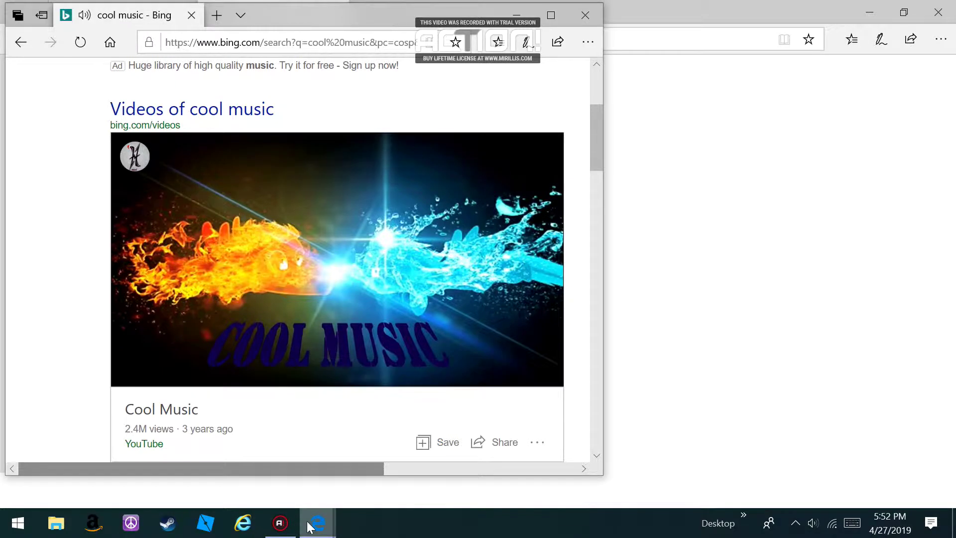
- Bring the shirt template page to the front and set the system volume to 51
{"action": "left_click", "coordinate": [264, 456]}
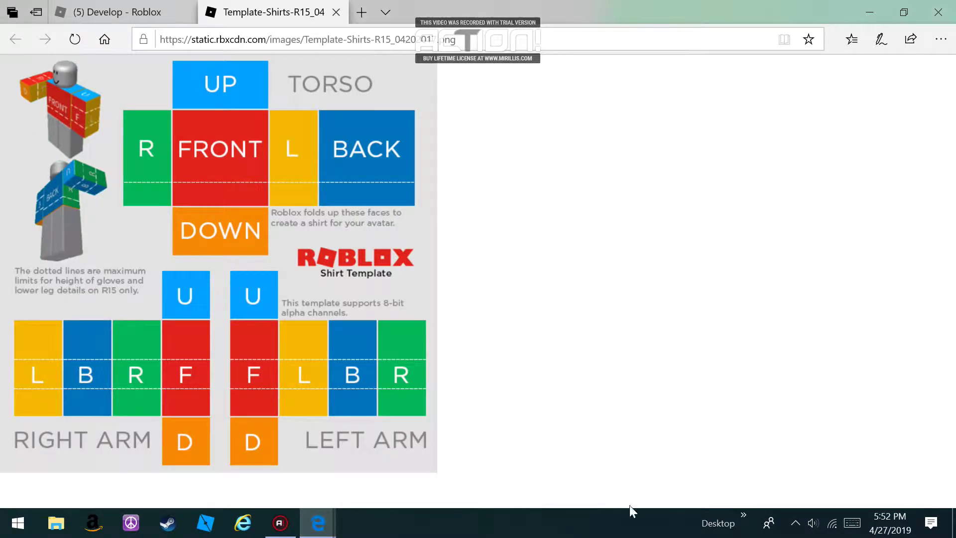
{"action": "left_click", "coordinate": [813, 523]}
{"action": "left_click", "coordinate": [801, 487]}
{"action": "left_click_drag", "start_coordinate": [802, 487], "coordinate": [844, 488]}
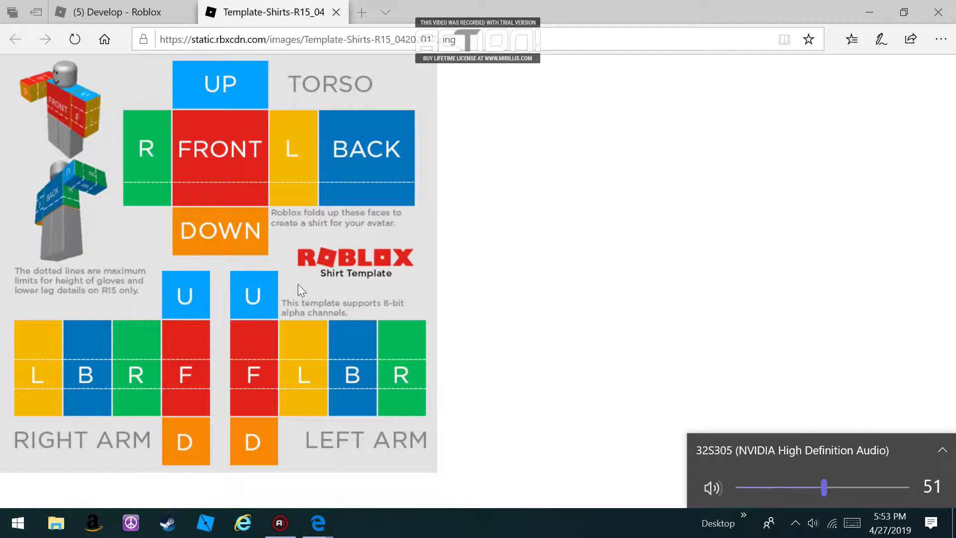
{"action": "left_click", "coordinate": [249, 149]}
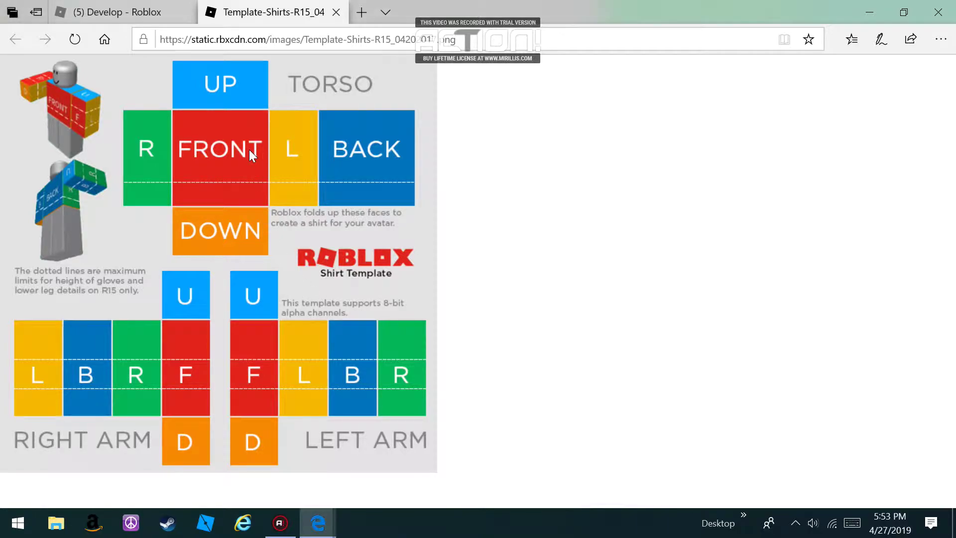
- Save the shirt template picture to Pictures as the PNG Template-Shirts-R15_04202017 and close its page
{"action": "right_click", "coordinate": [261, 211]}
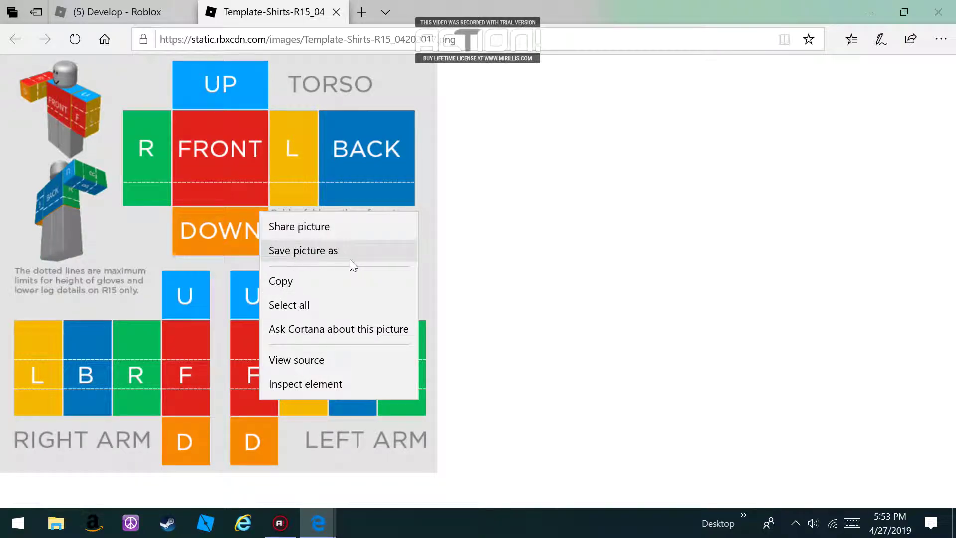
{"action": "left_click", "coordinate": [317, 251]}
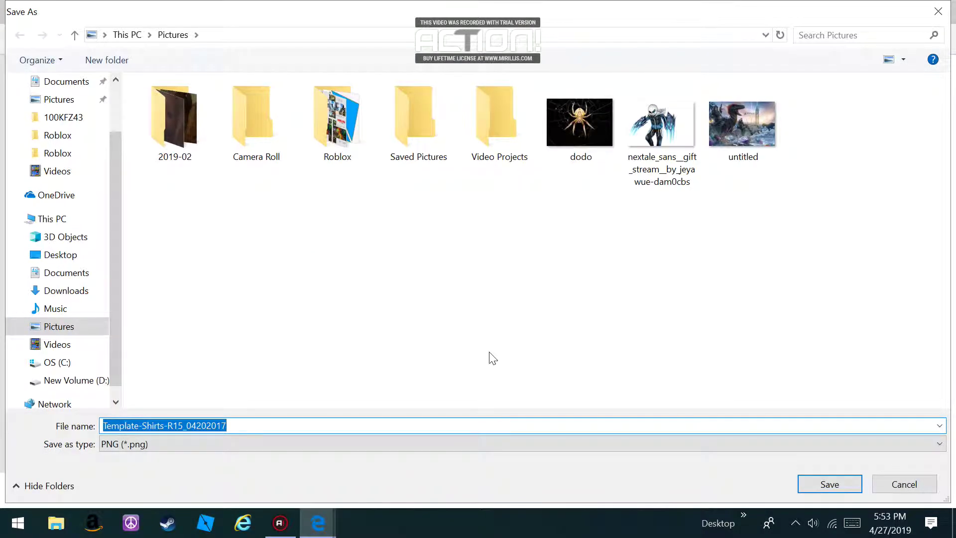
{"action": "left_click", "coordinate": [828, 485]}
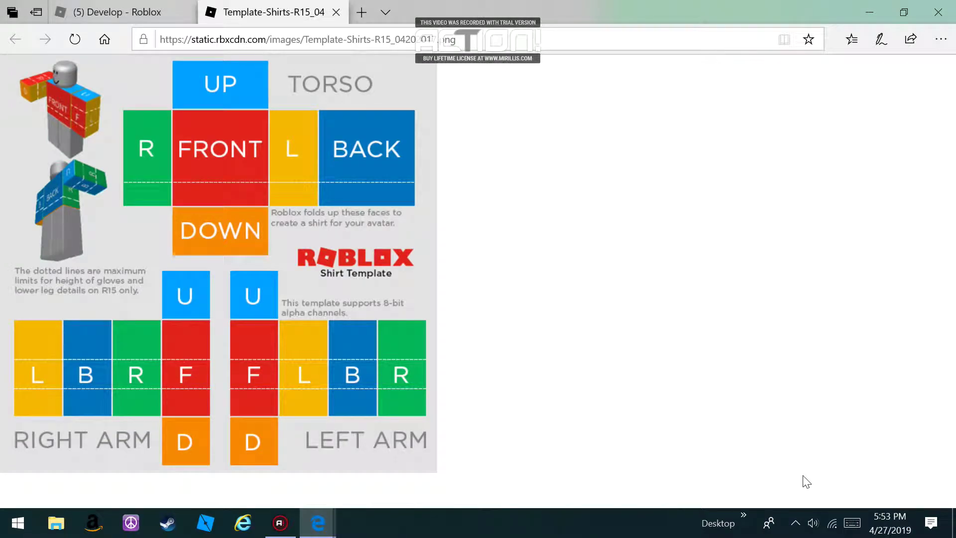
{"action": "left_click", "coordinate": [337, 14]}
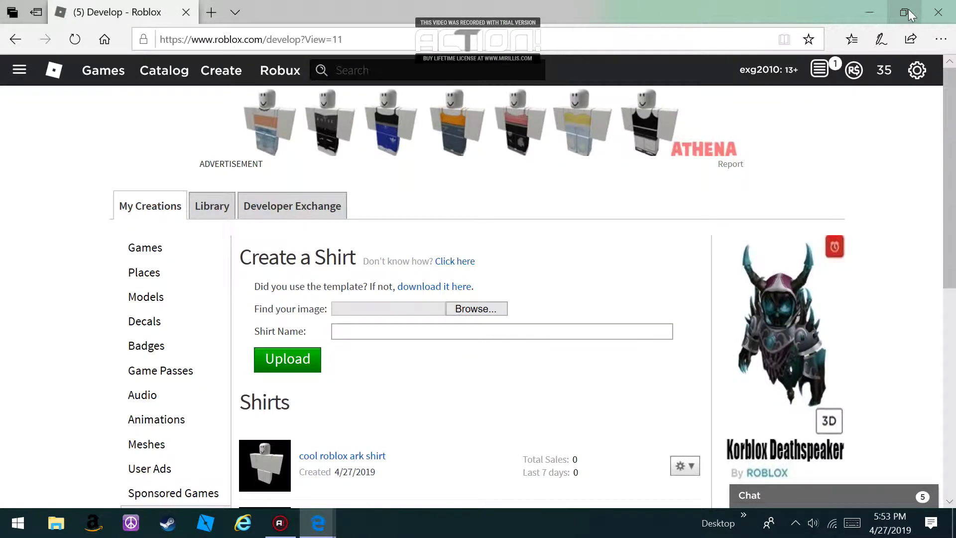
- Minimize the open browser and recorder windows and launch paint.net from the desktop
{"action": "left_click", "coordinate": [869, 9]}
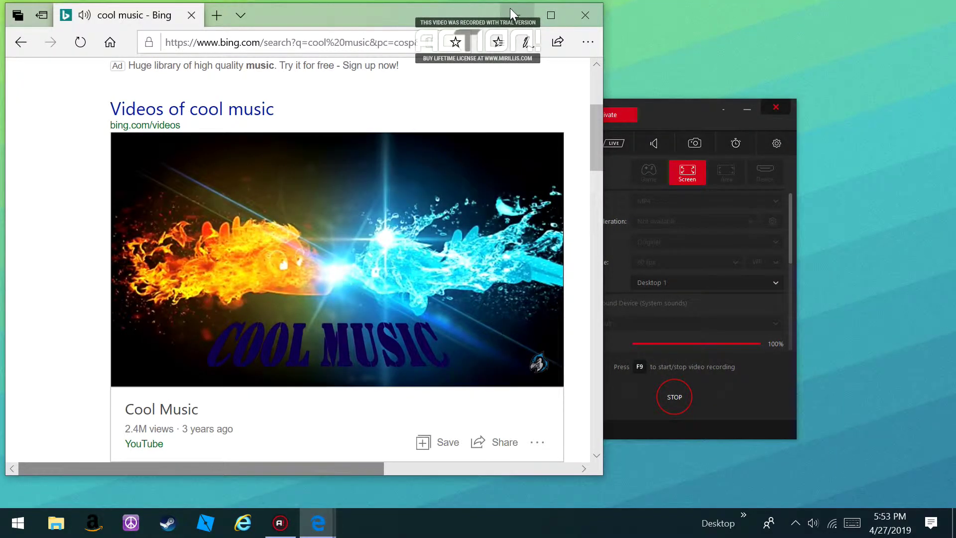
{"action": "left_click", "coordinate": [533, 9]}
{"action": "left_click", "coordinate": [747, 105]}
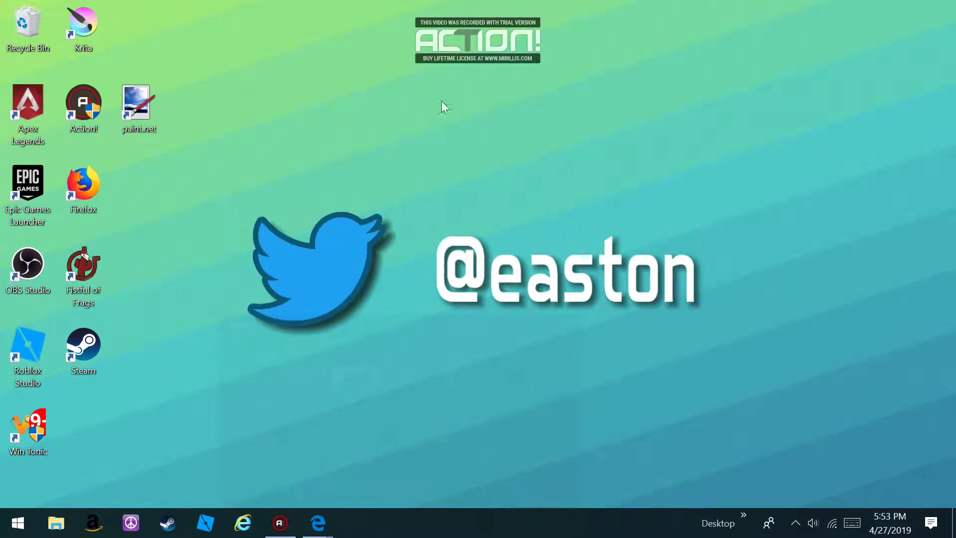
{"action": "double_click", "coordinate": [134, 96]}
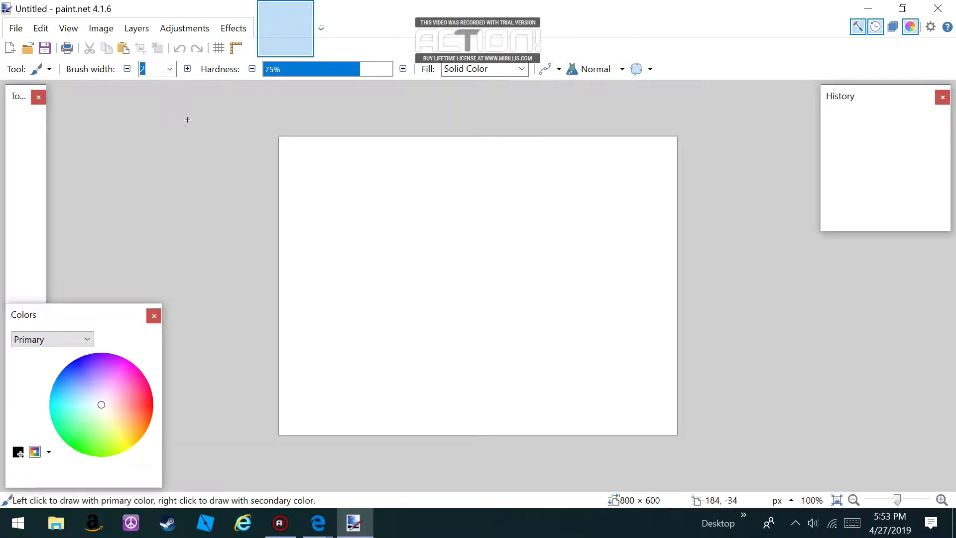
- Open the image Template-Shirts-R15_04202017 from the Roblox pictures folder
{"action": "left_click", "coordinate": [16, 28]}
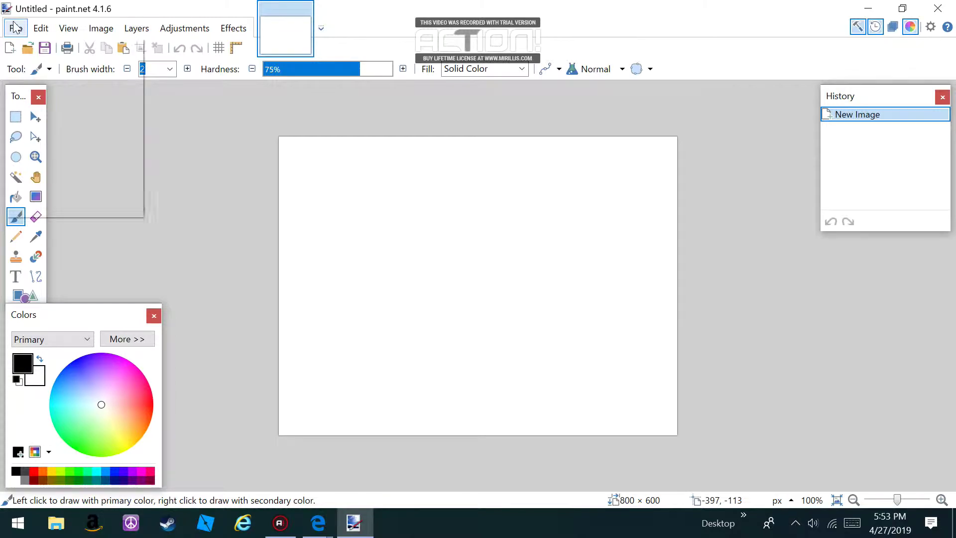
{"action": "left_click", "coordinate": [33, 64]}
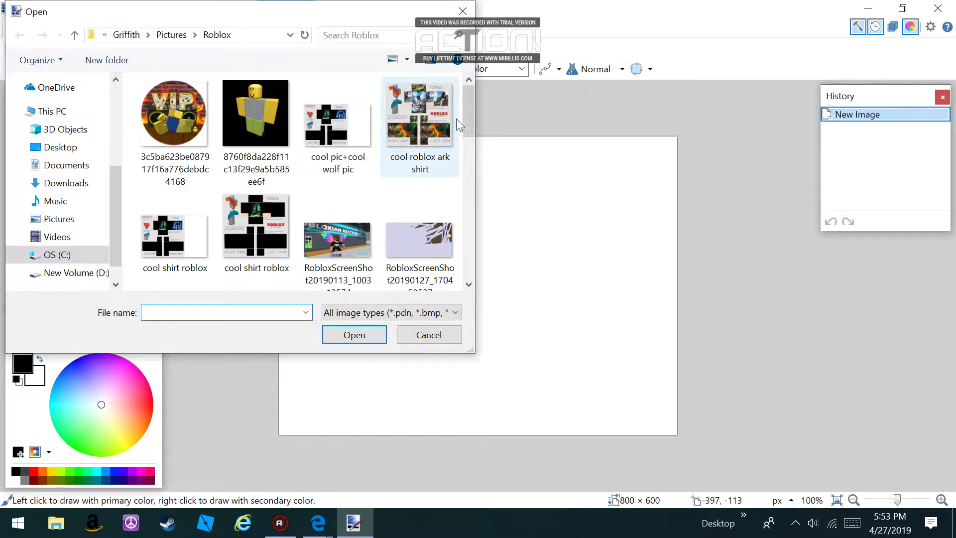
{"action": "left_click_drag", "start_coordinate": [462, 118], "coordinate": [459, 225]}
{"action": "left_click", "coordinate": [351, 142]}
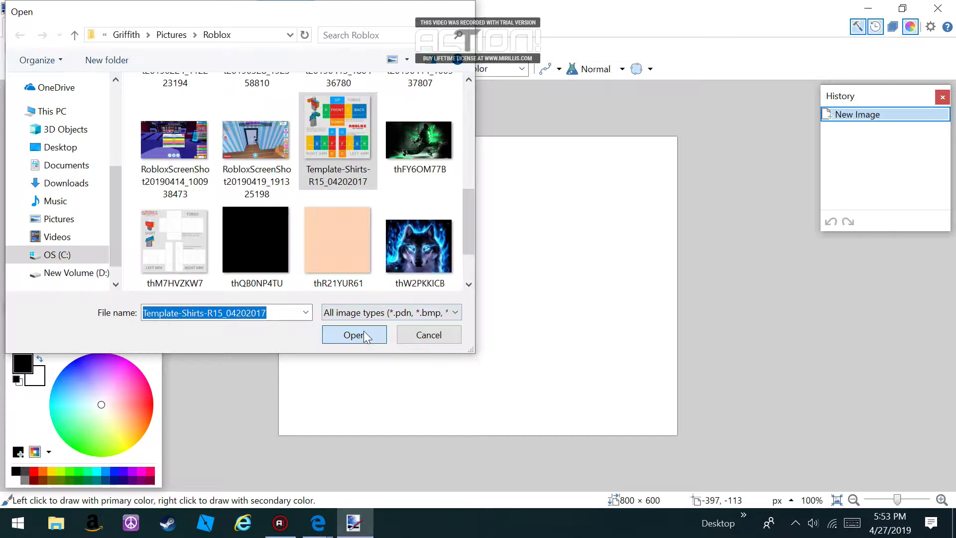
{"action": "left_click", "coordinate": [365, 336]}
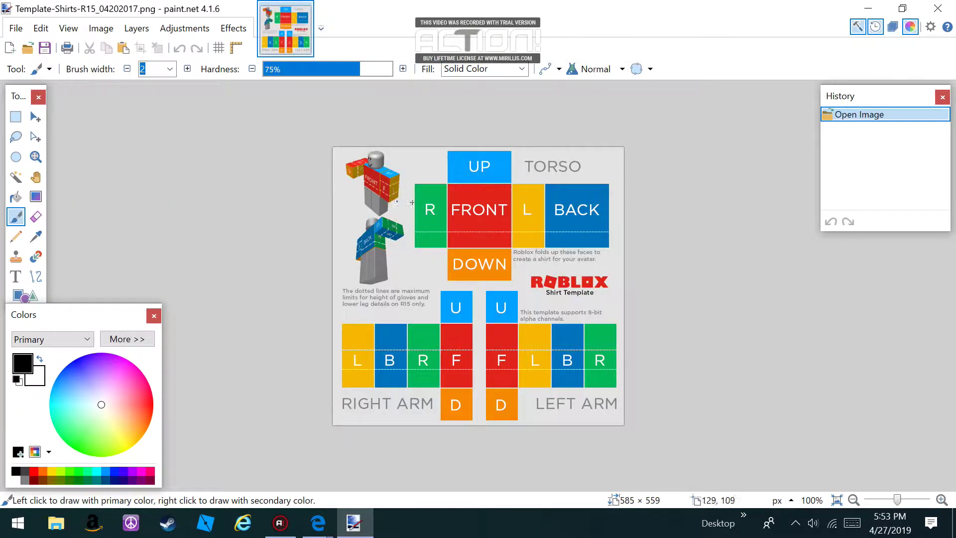
- Copy the wolf image file thW2PKKICB from the Roblox pictures folder and return to the shirt template
{"action": "left_click", "coordinate": [16, 28]}
{"action": "key", "text": "Escape"}
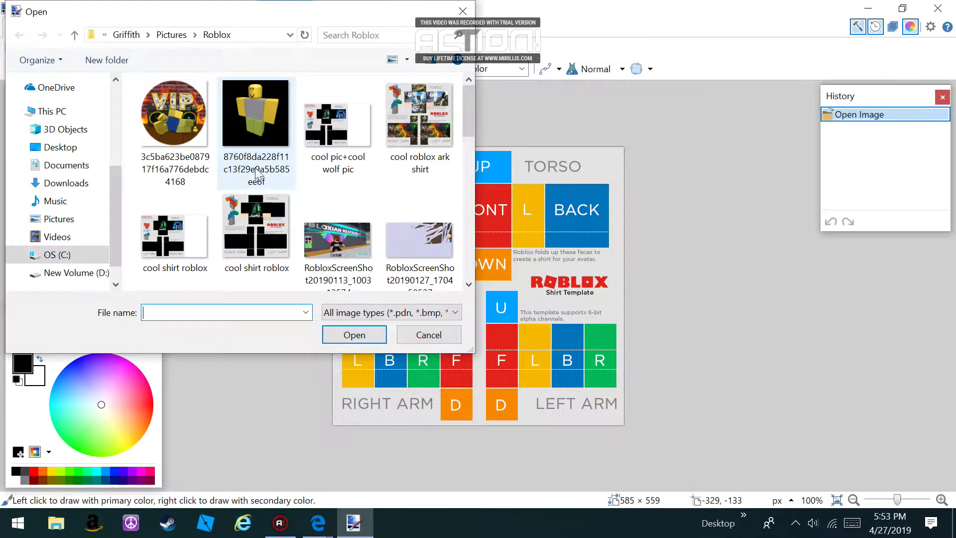
{"action": "scroll", "coordinate": [257, 175], "scroll_direction": "down", "scroll_amount": 10}
{"action": "scroll", "coordinate": [273, 194], "scroll_direction": "up", "scroll_amount": 2}
{"action": "scroll", "coordinate": [273, 194], "scroll_direction": "down", "scroll_amount": 3}
{"action": "left_click", "coordinate": [419, 174]}
{"action": "right_click", "coordinate": [418, 170]}
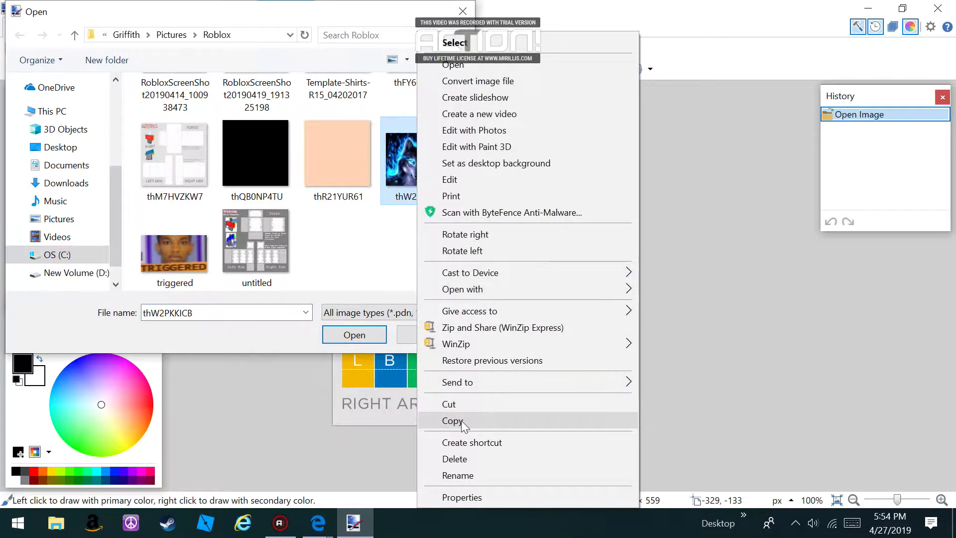
{"action": "left_click", "coordinate": [472, 422]}
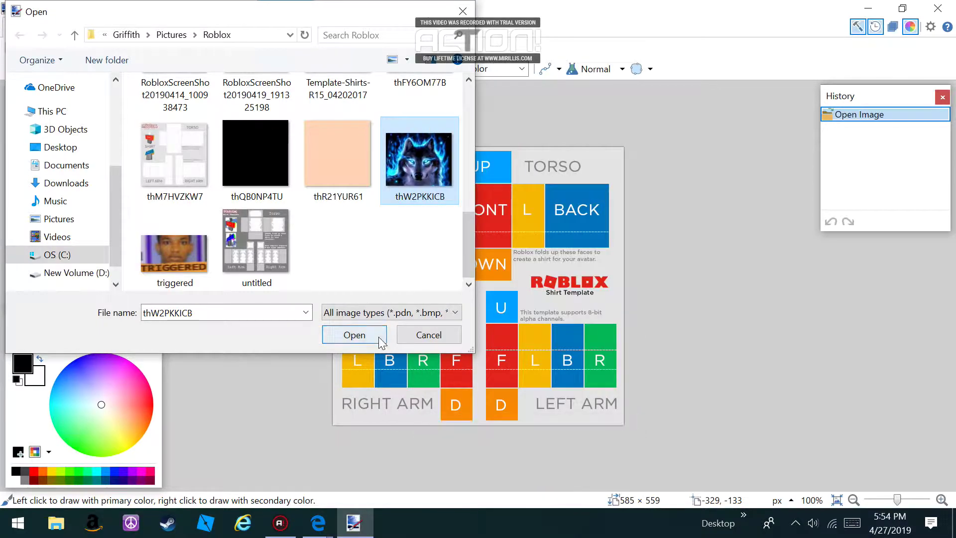
{"action": "left_click", "coordinate": [354, 334]}
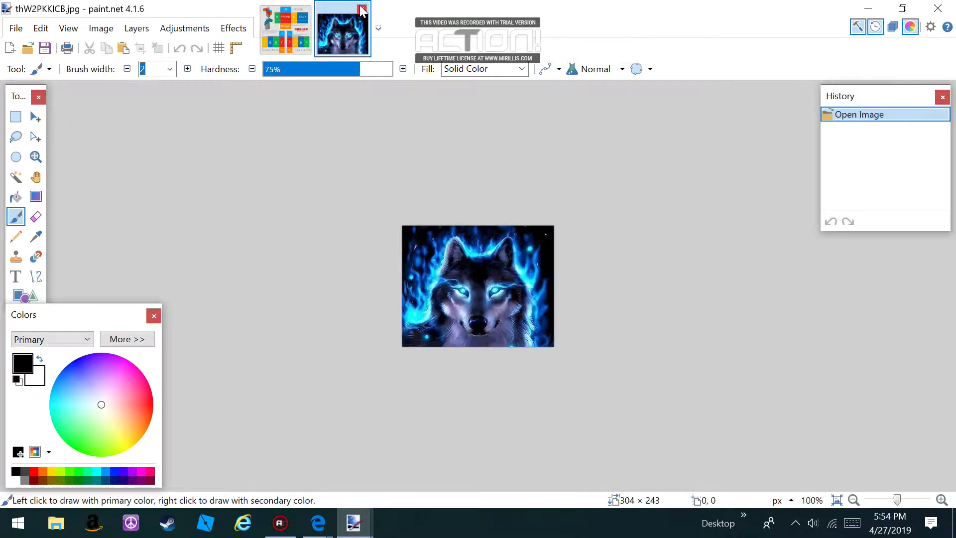
{"action": "left_click", "coordinate": [362, 9]}
- Paste the wolf picture and fit it over the upper part of the torso FRONT panel at about 132 × 101 px
{"action": "left_click", "coordinate": [123, 49]}
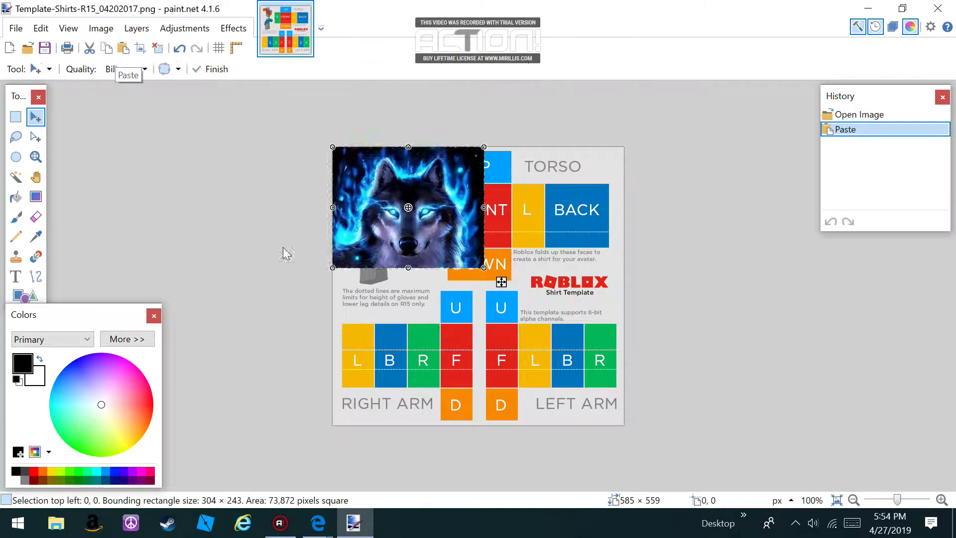
{"action": "left_click_drag", "start_coordinate": [486, 267], "coordinate": [486, 220]}
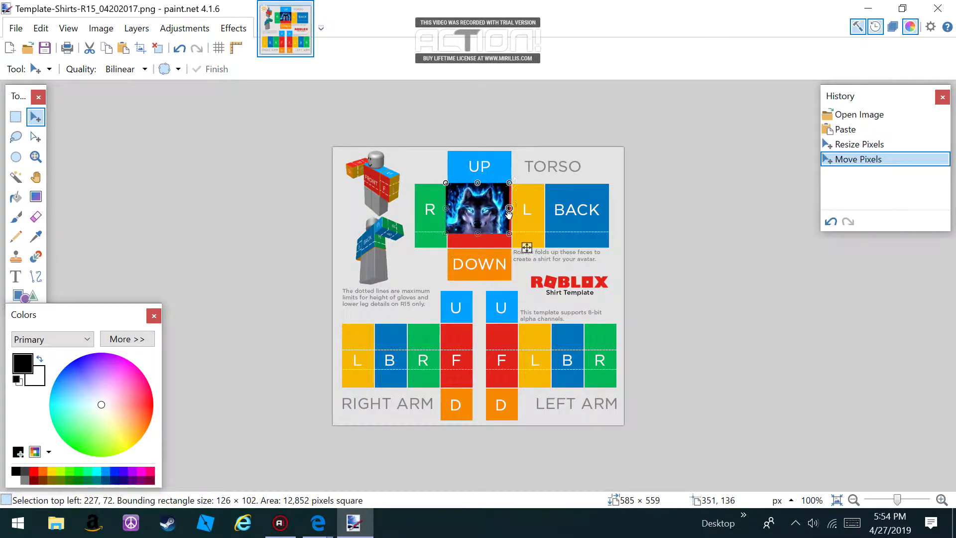
{"action": "left_click", "coordinate": [512, 215]}
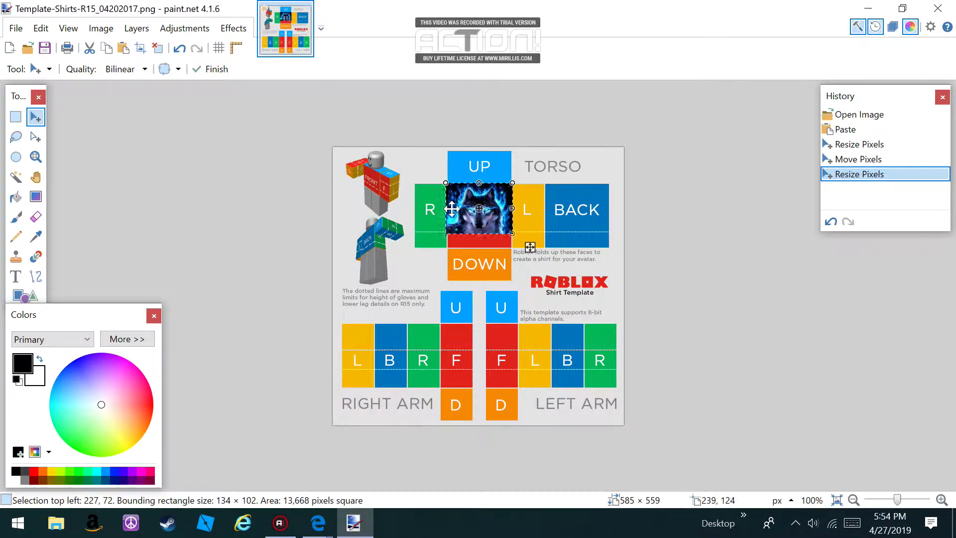
{"action": "left_click", "coordinate": [451, 209]}
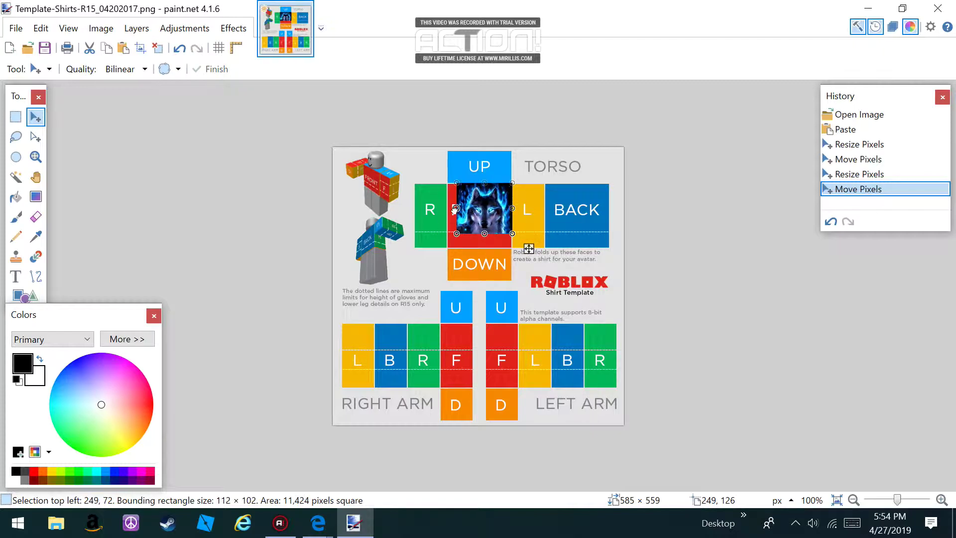
{"action": "left_click_drag", "start_coordinate": [448, 210], "coordinate": [446, 210]}
{"action": "left_click_drag", "start_coordinate": [479, 184], "coordinate": [479, 185]}
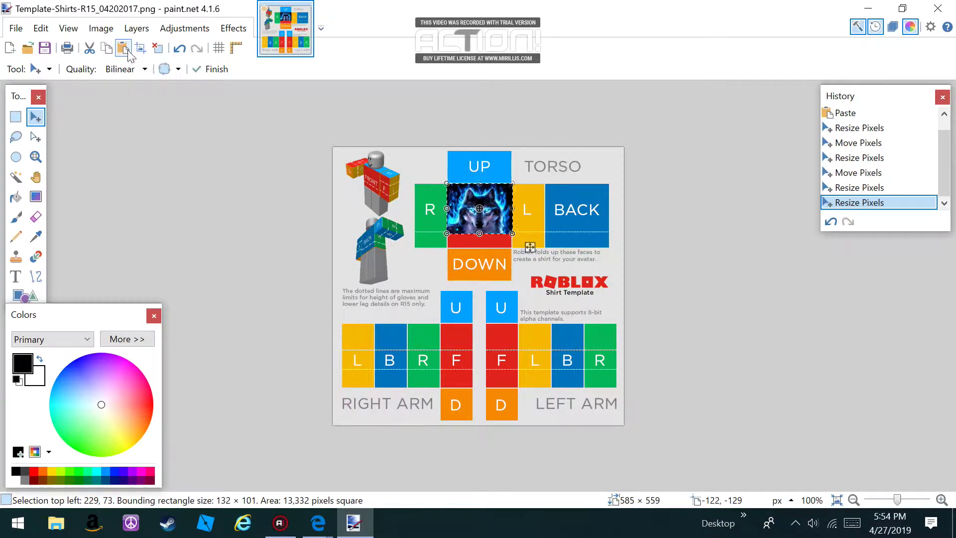
- Copy the green image file thFY6OM77B from the Roblox pictures folder without opening it
{"action": "left_click", "coordinate": [16, 30]}
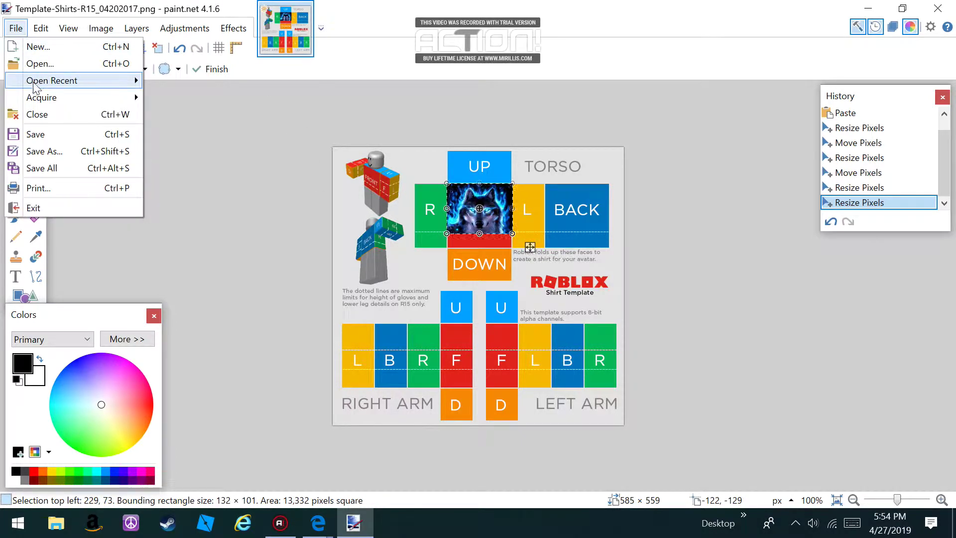
{"action": "key", "text": "Escape"}
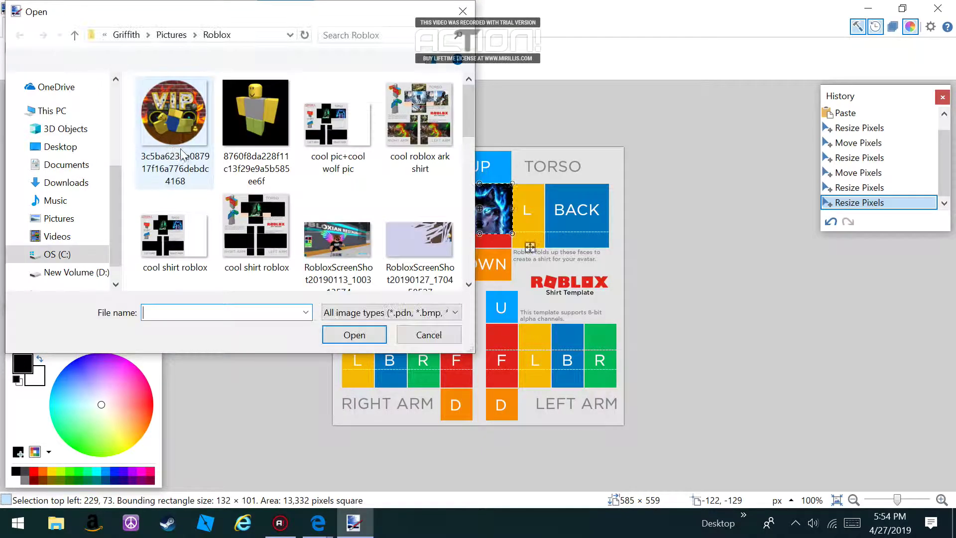
{"action": "left_click_drag", "start_coordinate": [465, 118], "coordinate": [469, 213]}
{"action": "left_click", "coordinate": [430, 184]}
{"action": "right_click", "coordinate": [429, 183]}
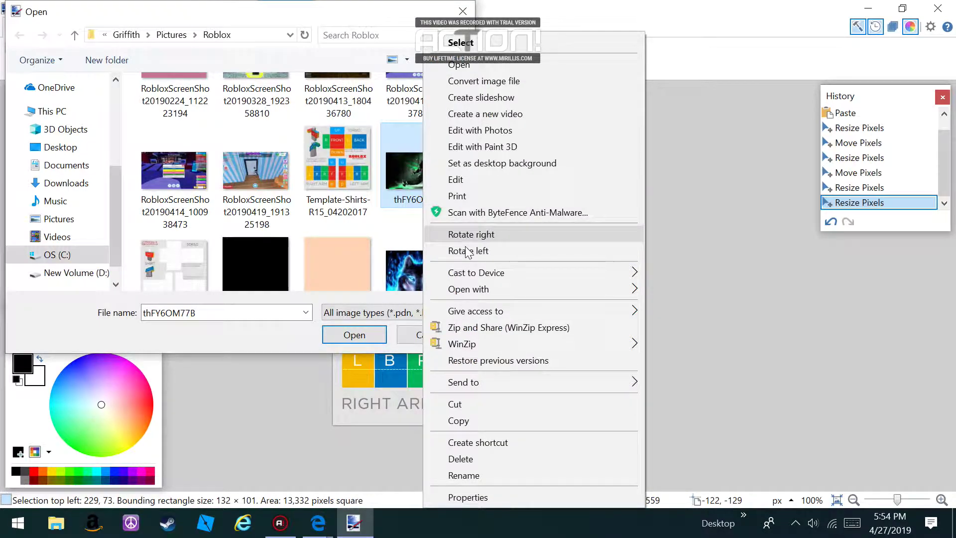
{"action": "left_click", "coordinate": [480, 416]}
{"action": "left_click", "coordinate": [429, 335]}
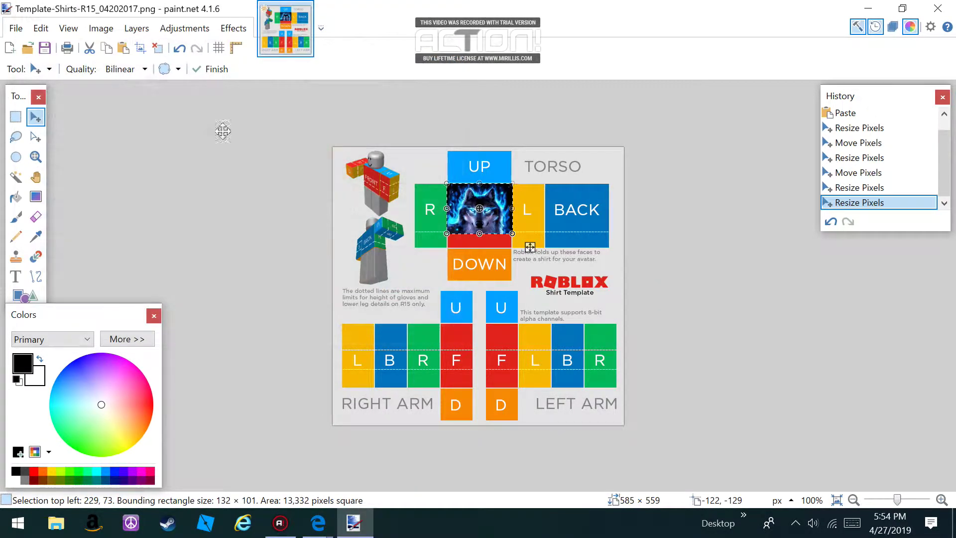
- Paste the green picture and fit it over the upper part of the torso BACK panel at about 130 × 97 px
{"action": "left_click", "coordinate": [124, 49]}
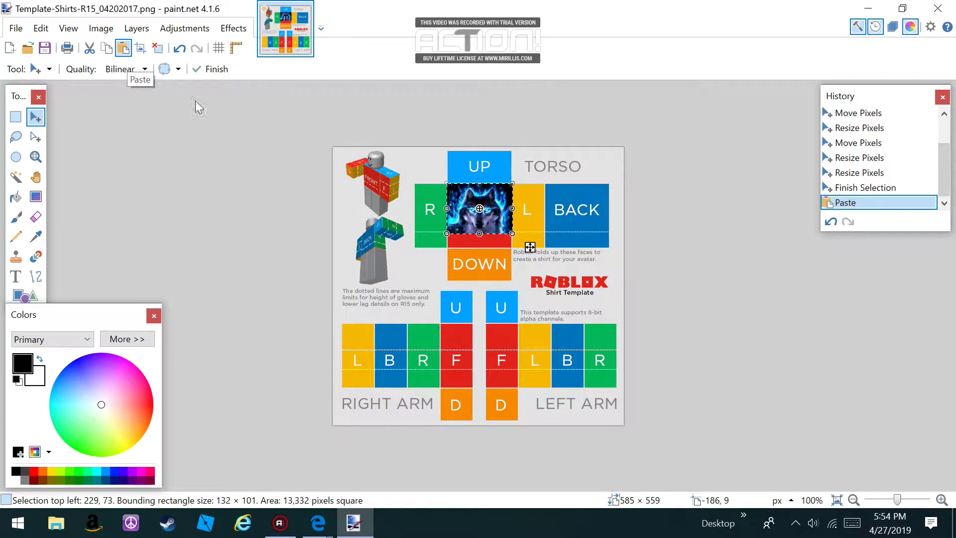
{"action": "left_click_drag", "start_coordinate": [555, 209], "coordinate": [438, 209]}
{"action": "left_click_drag", "start_coordinate": [386, 273], "coordinate": [387, 231]}
{"action": "left_click_drag", "start_coordinate": [391, 193], "coordinate": [614, 191]}
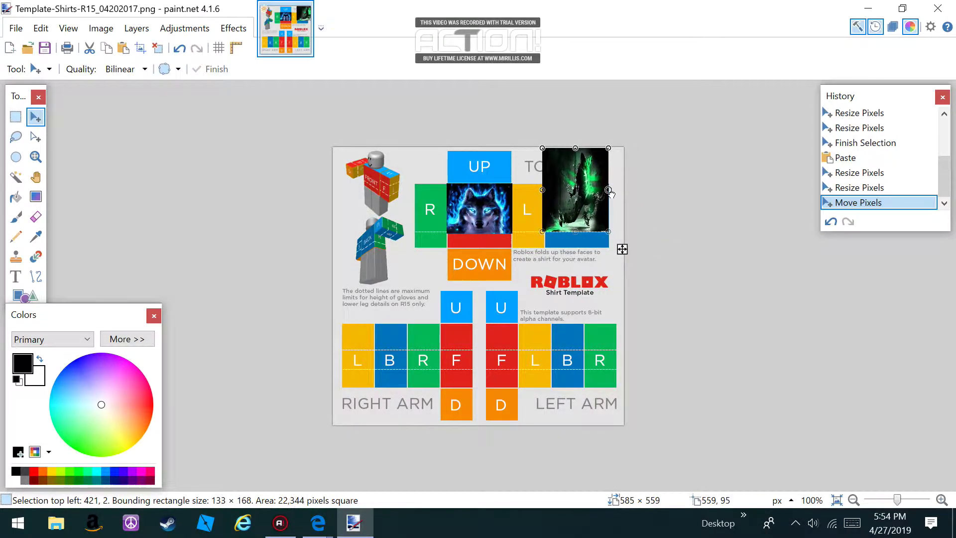
{"action": "left_click_drag", "start_coordinate": [613, 195], "coordinate": [612, 196]}
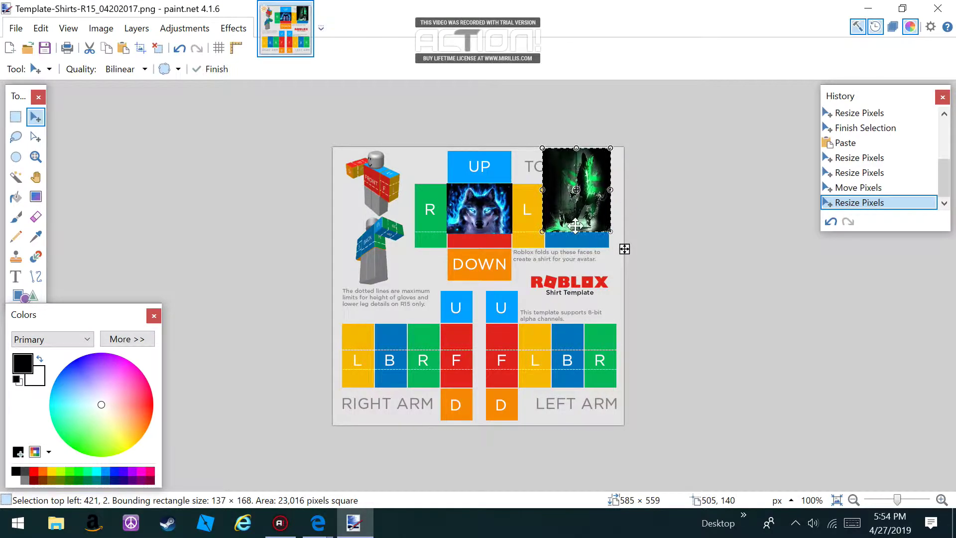
{"action": "left_click_drag", "start_coordinate": [581, 232], "coordinate": [580, 231]}
{"action": "left_click_drag", "start_coordinate": [574, 149], "coordinate": [544, 211]}
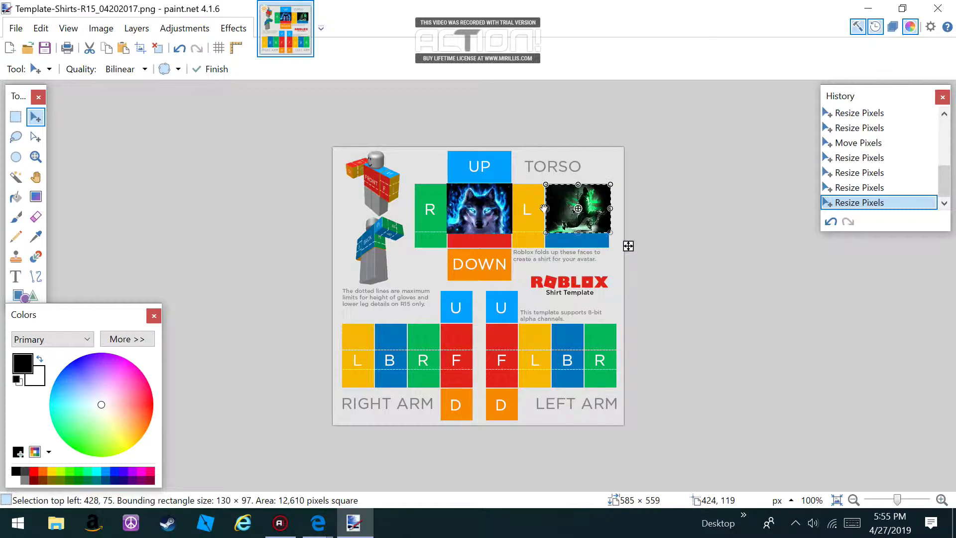
- Stretch the green picture over the full height of the BACK panel, to about 132 × 128 px
{"action": "left_click_drag", "start_coordinate": [544, 209], "coordinate": [544, 208]}
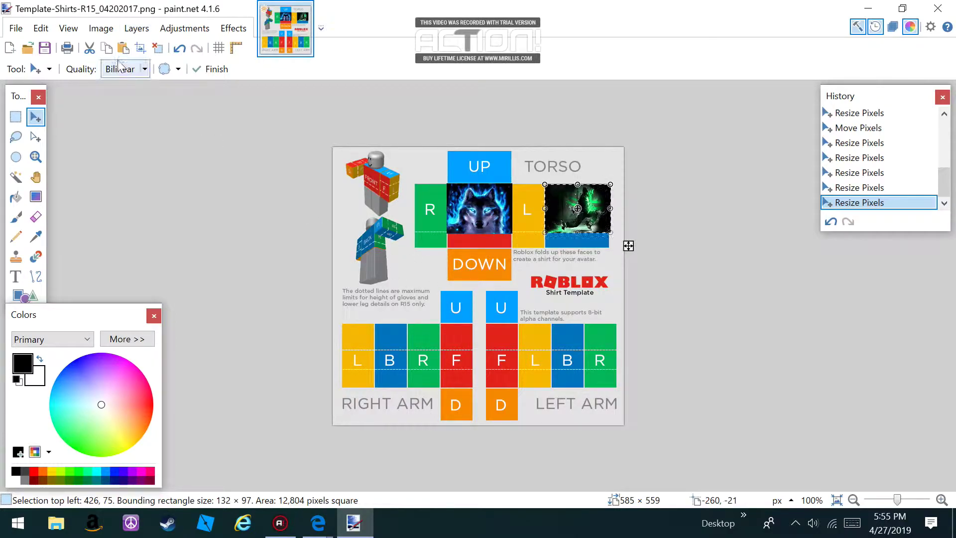
{"action": "left_click", "coordinate": [469, 217]}
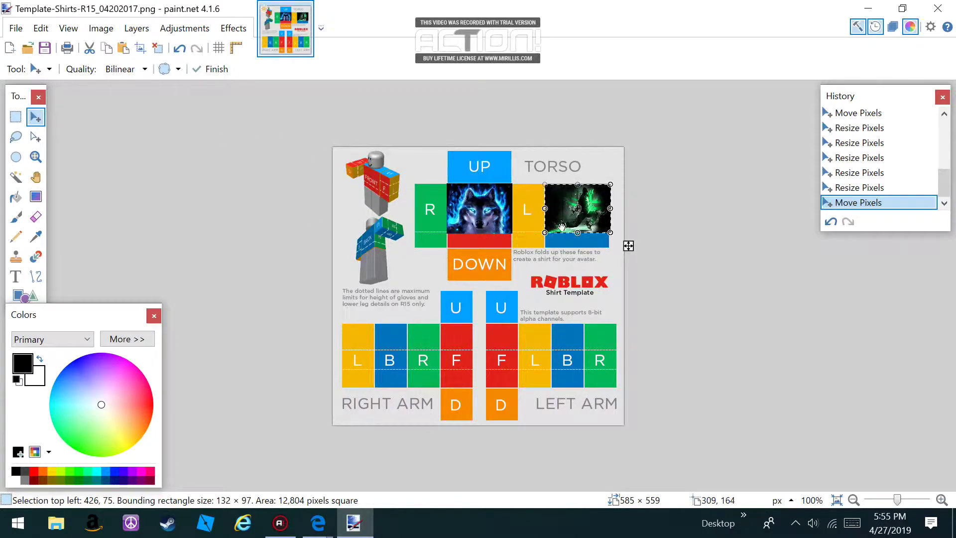
{"action": "left_click_drag", "start_coordinate": [578, 234], "coordinate": [578, 244]}
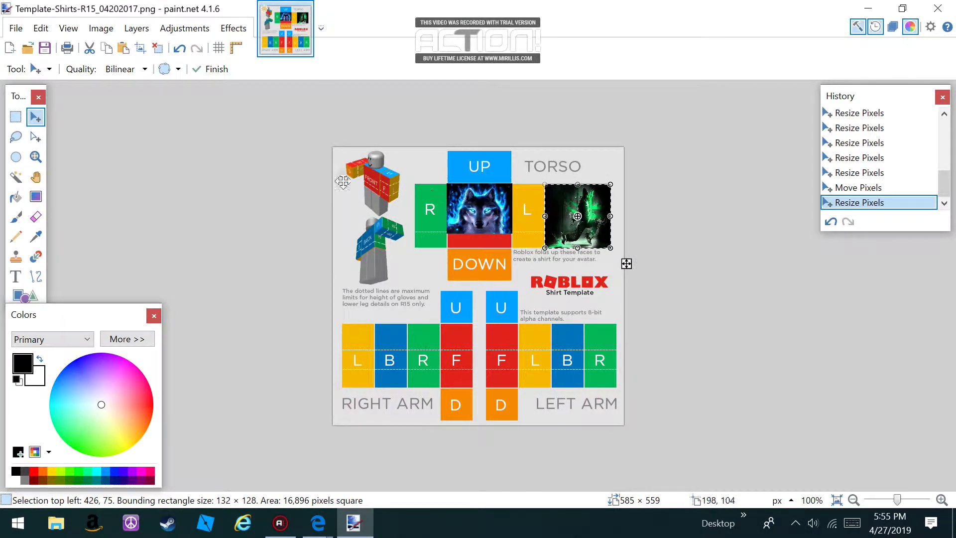
- Undo the last three move and resize changes to the green picture
{"action": "left_click", "coordinate": [180, 48]}
{"action": "left_click", "coordinate": [179, 48]}
{"action": "left_click", "coordinate": [180, 49]}
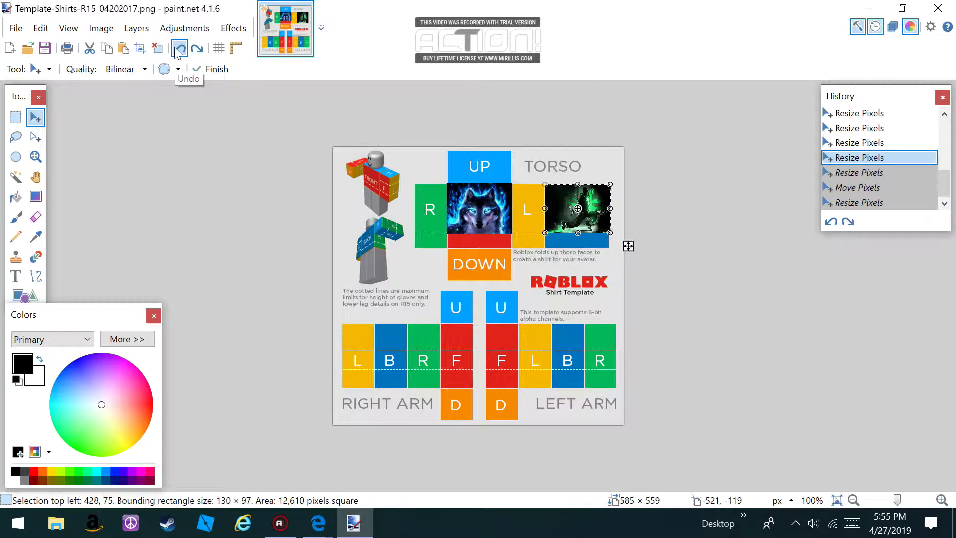
- Undo all remaining pastes, moves and resizes until the shirt template is back to its freshly opened state
{"action": "left_click", "coordinate": [179, 49]}
{"action": "left_click", "coordinate": [179, 48]}
{"action": "left_click", "coordinate": [180, 49]}
{"action": "left_click", "coordinate": [179, 48]}
{"action": "left_click", "coordinate": [179, 48]}
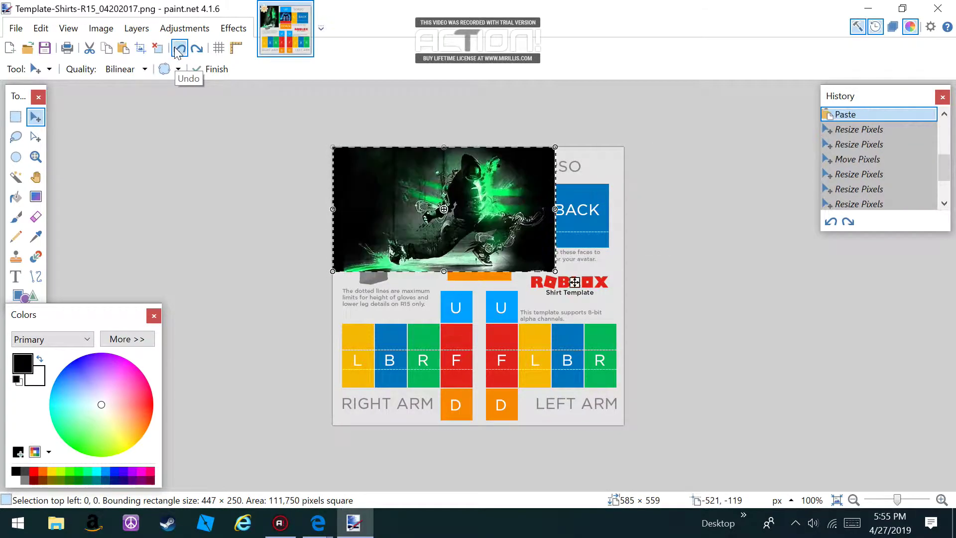
{"action": "left_click", "coordinate": [179, 48]}
{"action": "left_click", "coordinate": [179, 49]}
{"action": "left_click", "coordinate": [179, 48]}
{"action": "left_click", "coordinate": [179, 48]}
{"action": "left_click", "coordinate": [179, 49]}
{"action": "left_click", "coordinate": [179, 48]}
{"action": "left_click", "coordinate": [178, 49]}
{"action": "left_click", "coordinate": [179, 49]}
{"action": "left_click", "coordinate": [179, 49]}
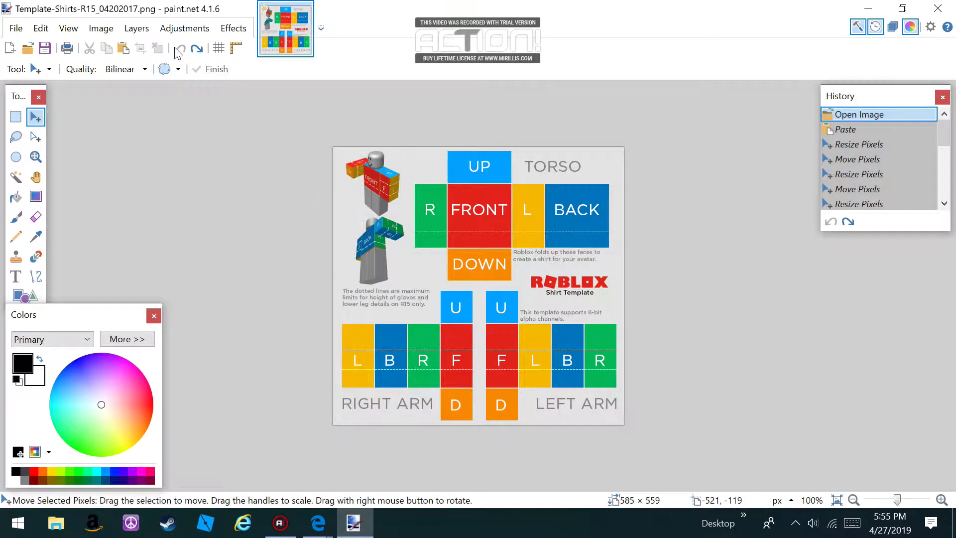
- Paste the green picture and fit it over the whole torso FRONT panel at about 130 × 128 px
{"action": "left_click", "coordinate": [124, 48]}
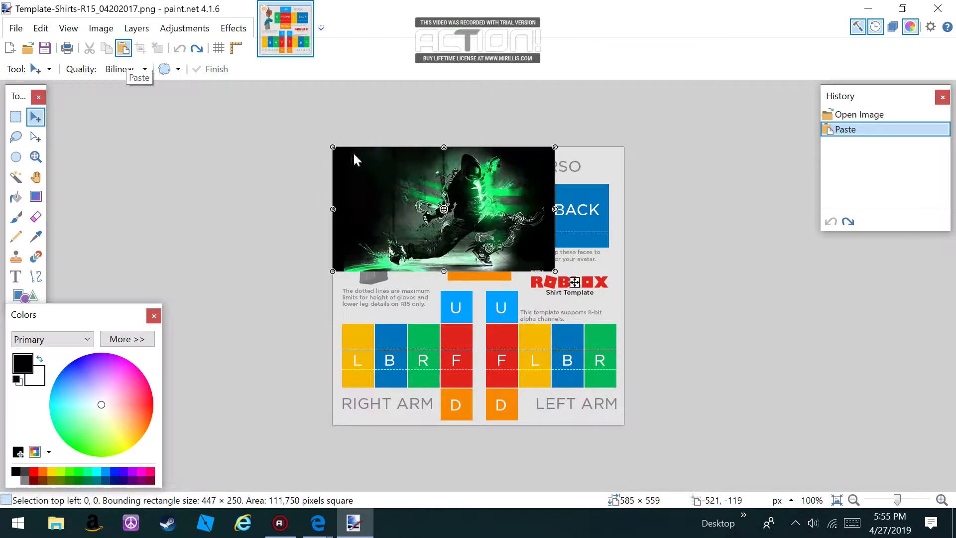
{"action": "left_click_drag", "start_coordinate": [574, 282], "coordinate": [430, 289]}
{"action": "left_click_drag", "start_coordinate": [367, 273], "coordinate": [367, 213]}
{"action": "left_click_drag", "start_coordinate": [378, 174], "coordinate": [501, 200]}
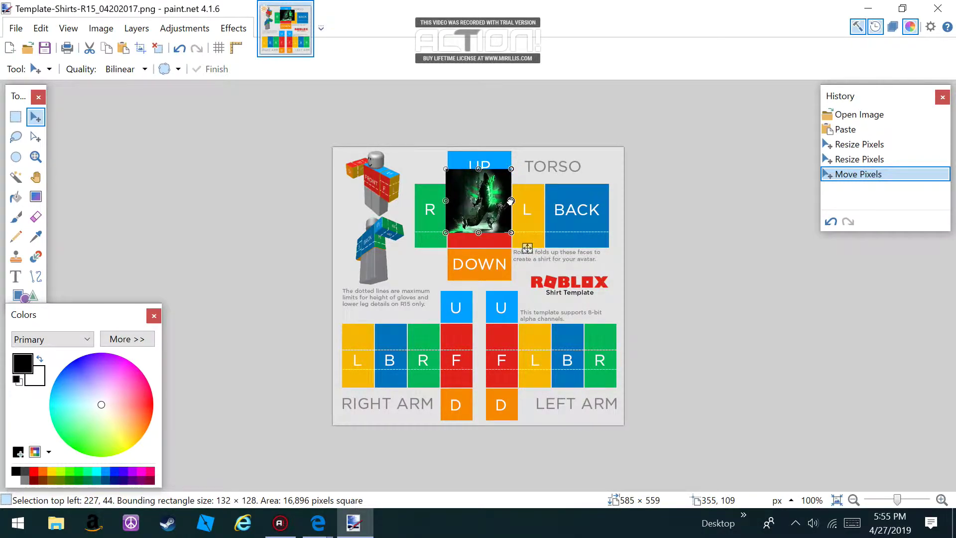
{"action": "left_click_drag", "start_coordinate": [511, 201], "coordinate": [511, 201]}
{"action": "mouse_move", "coordinate": [478, 169]}
{"action": "left_mouse_down"}
{"action": "mouse_move", "coordinate": [480, 194]}
{"action": "mouse_move", "coordinate": [486, 186]}
{"action": "left_mouse_up"}
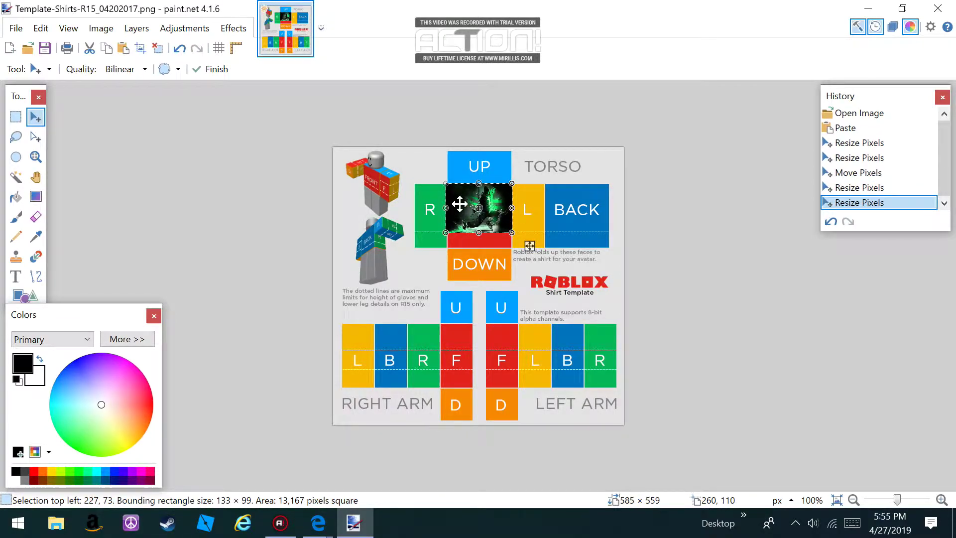
{"action": "left_click_drag", "start_coordinate": [479, 232], "coordinate": [482, 247]}
{"action": "left_click_drag", "start_coordinate": [446, 215], "coordinate": [448, 217]}
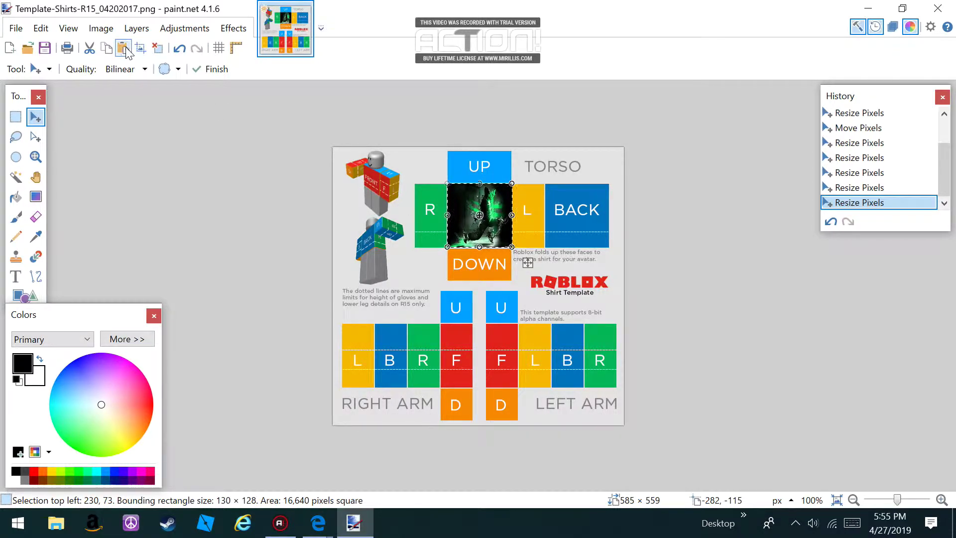
- Bring up the dialog for opening images and browse the Roblox pictures folder
{"action": "left_click", "coordinate": [41, 28]}
{"action": "mouse_move", "coordinate": [16, 28]}
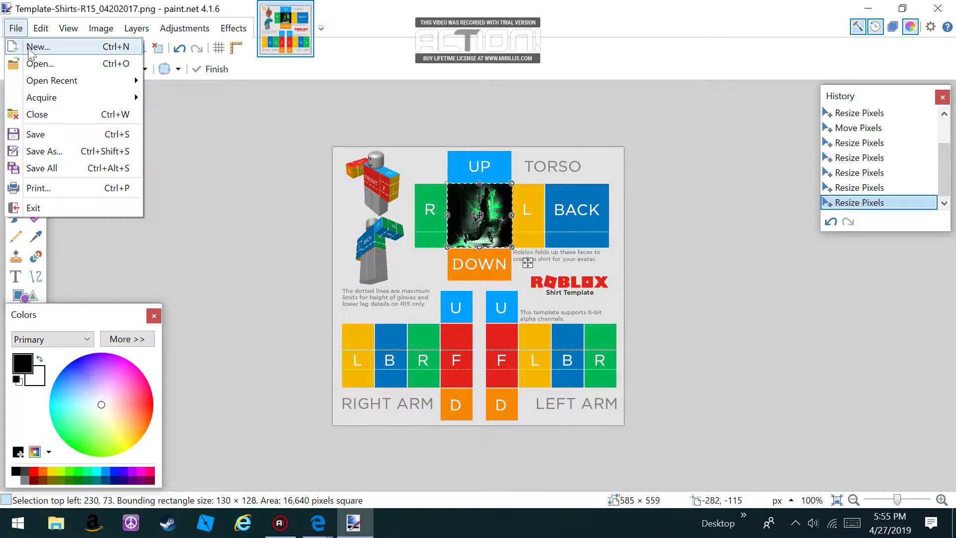
{"action": "left_click", "coordinate": [39, 67]}
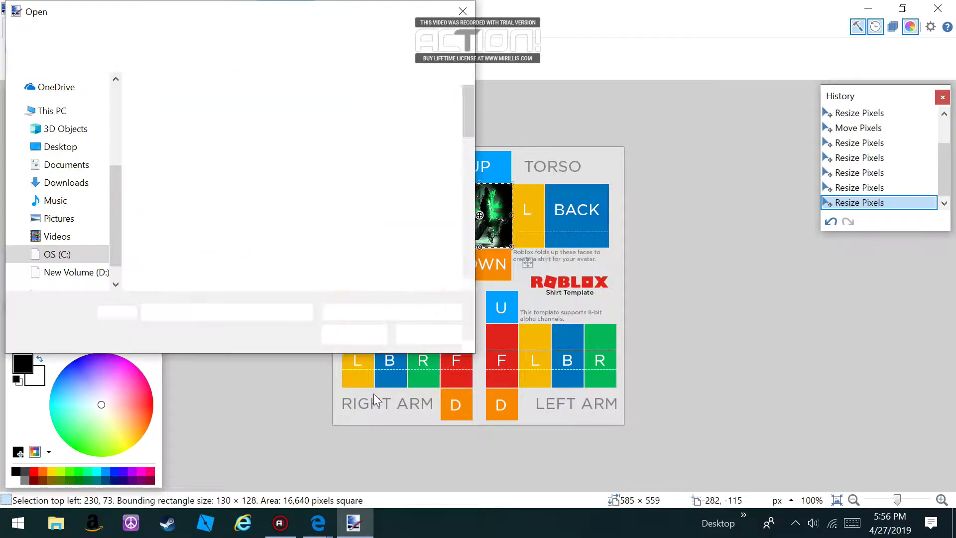
{"action": "scroll", "coordinate": [351, 252], "scroll_direction": "down", "scroll_amount": 3}
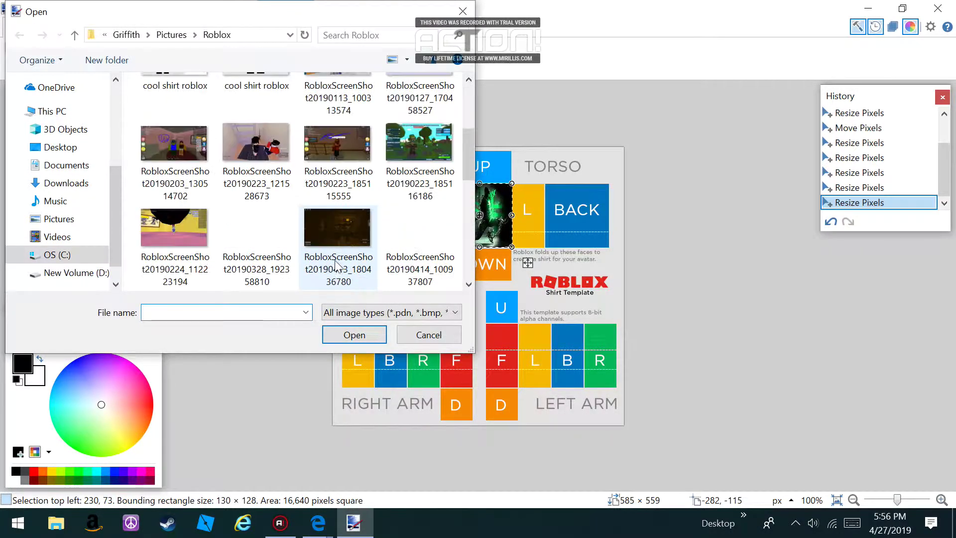
- Switch to the Edge browser and search Bing for "cool music youtube"
{"action": "left_click", "coordinate": [318, 523]}
{"action": "left_click", "coordinate": [366, 429]}
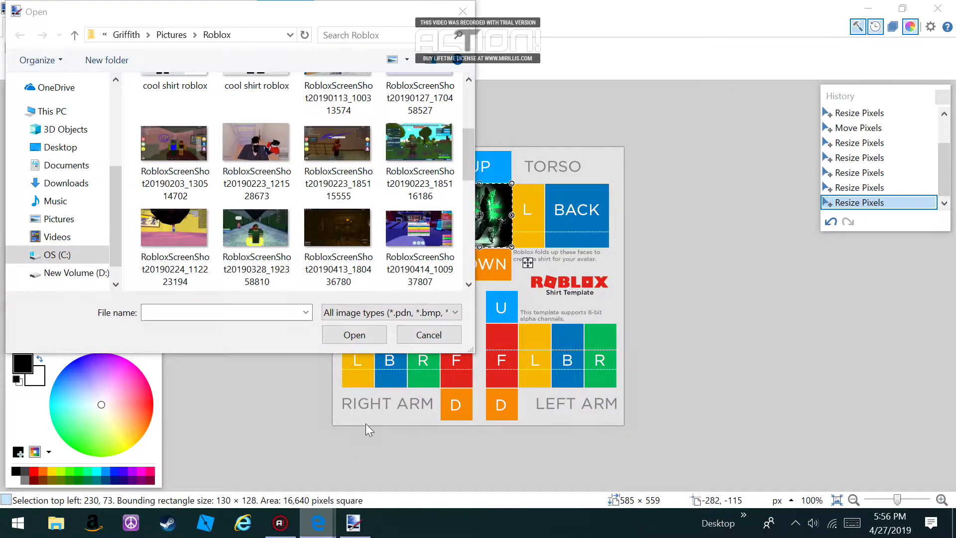
{"action": "scroll", "coordinate": [406, 360], "scroll_direction": "down", "scroll_amount": 3}
{"action": "scroll", "coordinate": [405, 362], "scroll_direction": "down", "scroll_amount": 2}
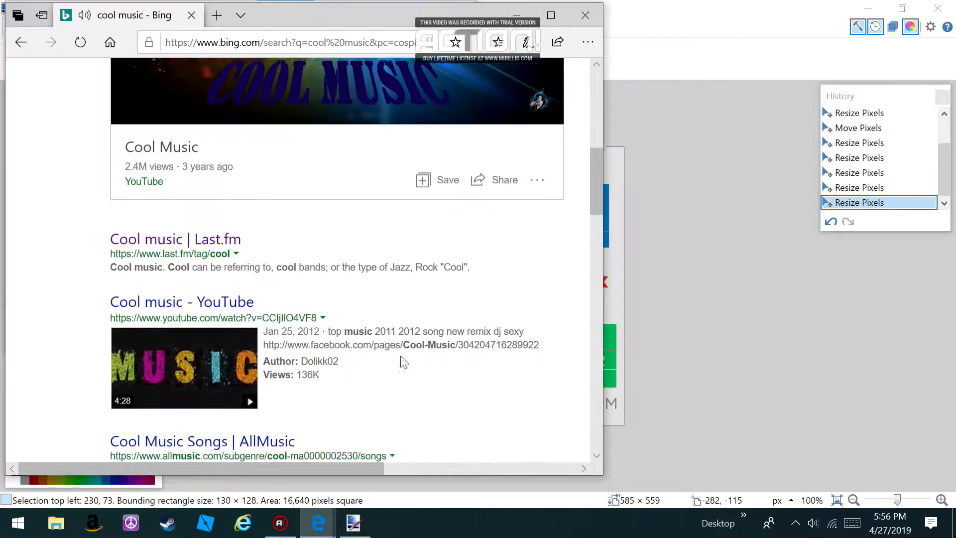
{"action": "scroll", "coordinate": [402, 391], "scroll_direction": "up", "scroll_amount": 6}
{"action": "scroll", "coordinate": [267, 189], "scroll_direction": "up", "scroll_amount": 4}
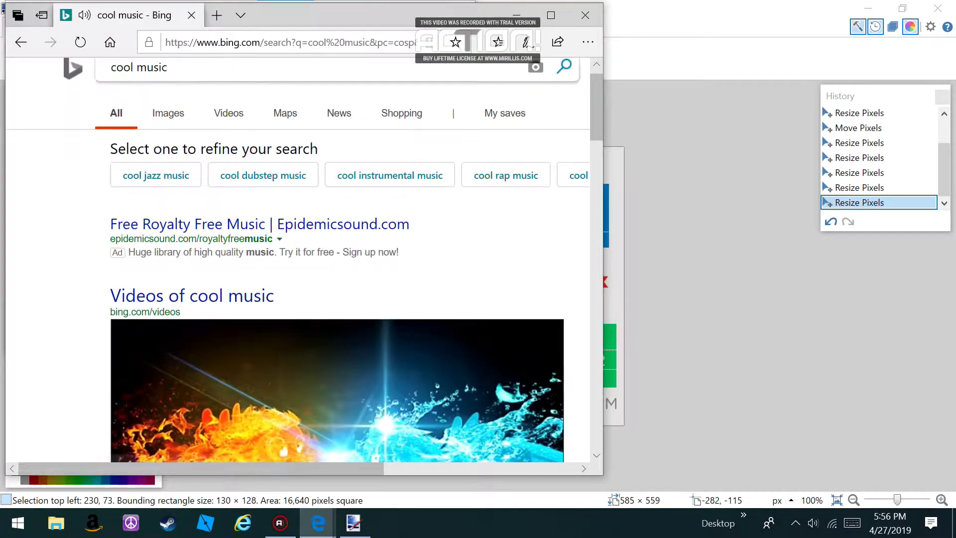
{"action": "type", "text": "youtube"}
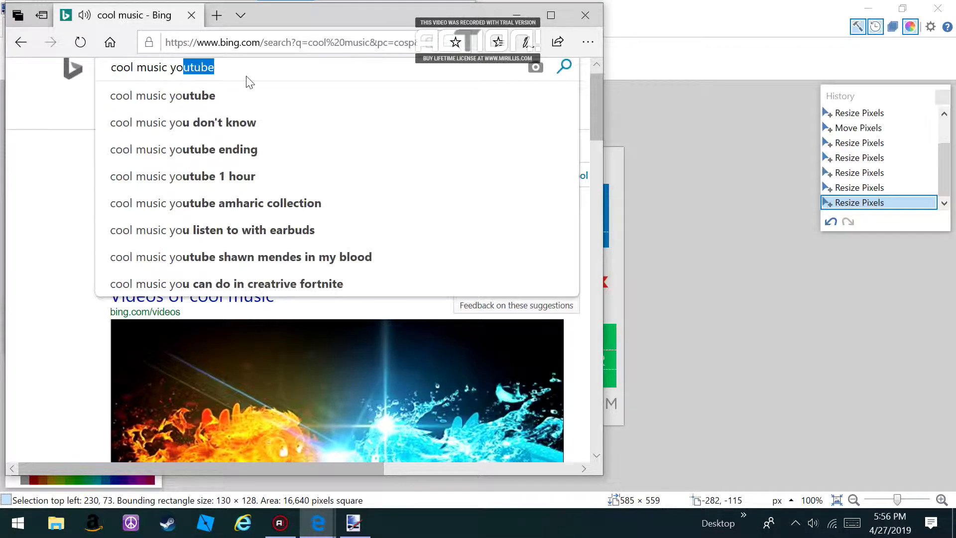
{"action": "key", "text": "Return"}
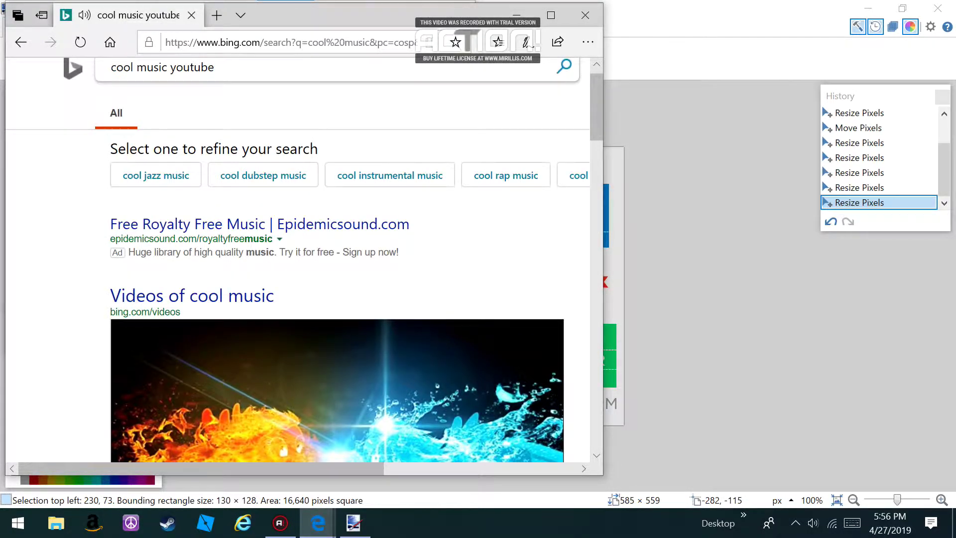
- Look through the search results, open the Epidemic Sound music site and accept its cookie notice
{"action": "scroll", "coordinate": [271, 279], "scroll_direction": "down", "scroll_amount": 5}
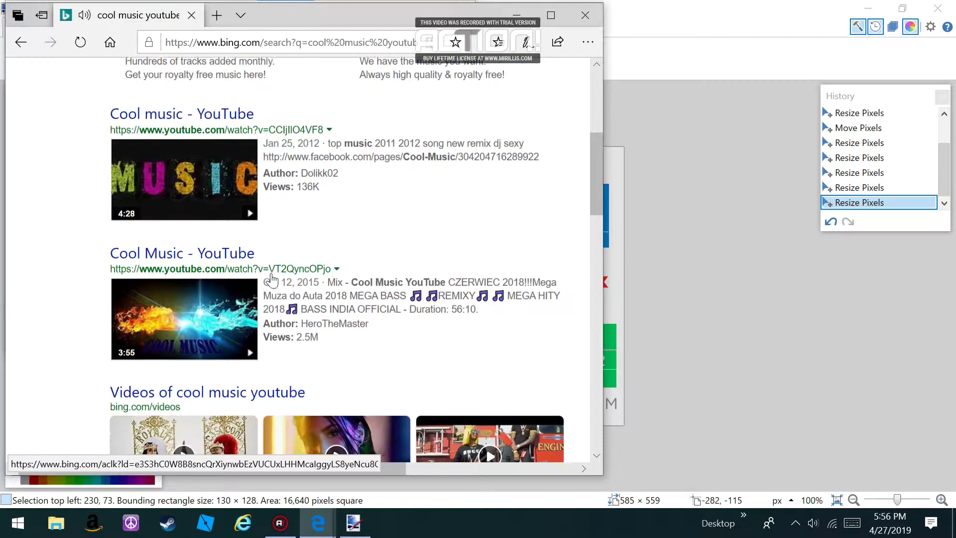
{"action": "scroll", "coordinate": [272, 279], "scroll_direction": "down", "scroll_amount": 3}
{"action": "scroll", "coordinate": [249, 264], "scroll_direction": "up", "scroll_amount": 10}
{"action": "right_click", "coordinate": [241, 254]}
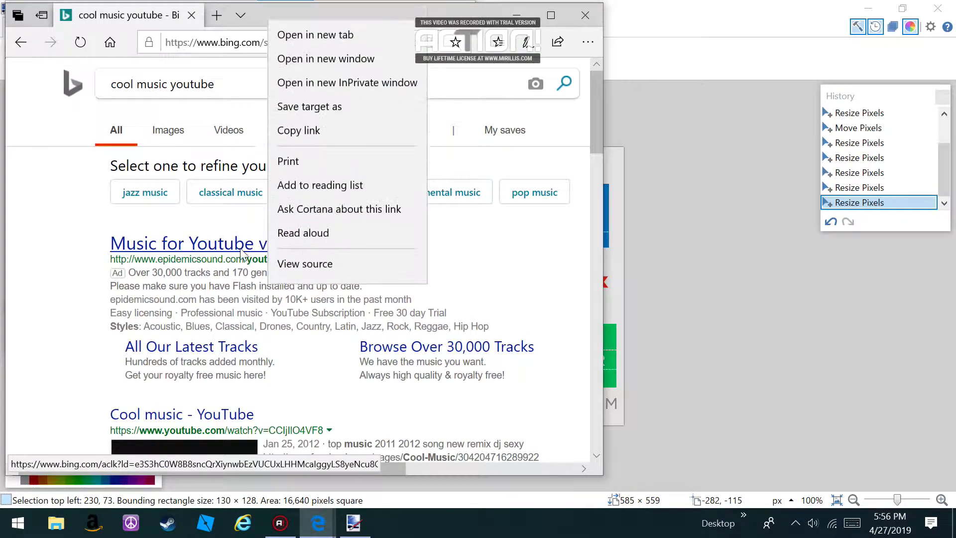
{"action": "key", "text": "Escape"}
{"action": "left_click", "coordinate": [219, 250]}
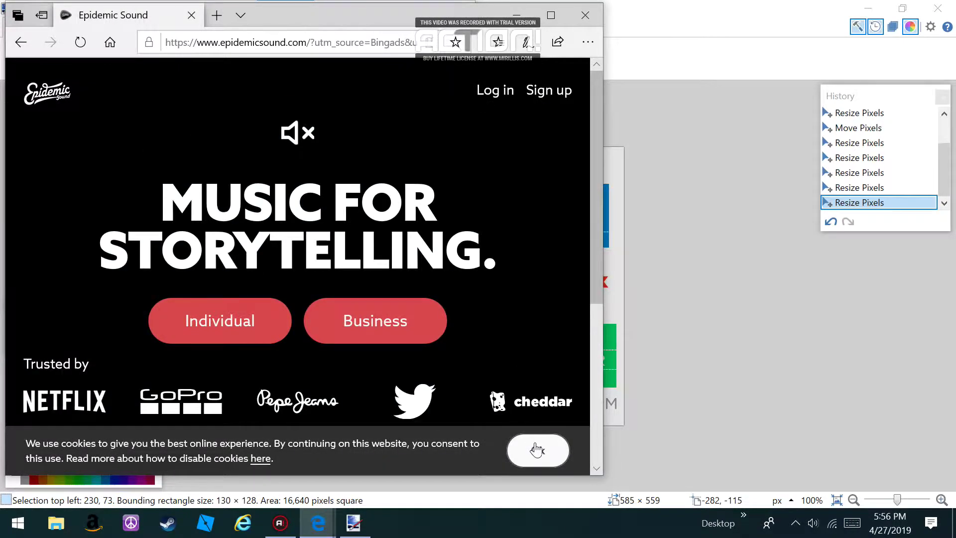
{"action": "left_click", "coordinate": [540, 451]}
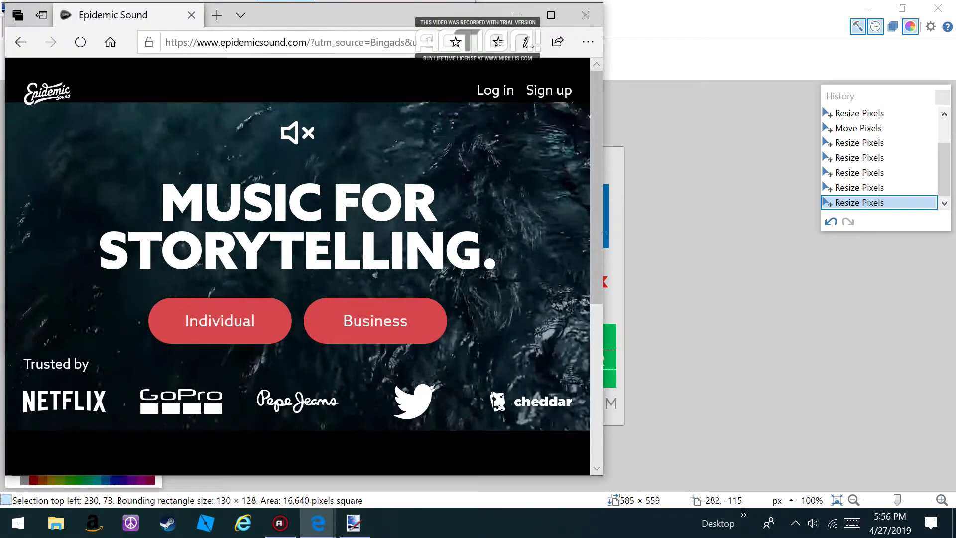
- Go to the YouTube home page at youtube.com
{"action": "key", "text": "ctrl+l"}
{"action": "type", "text": "you"}
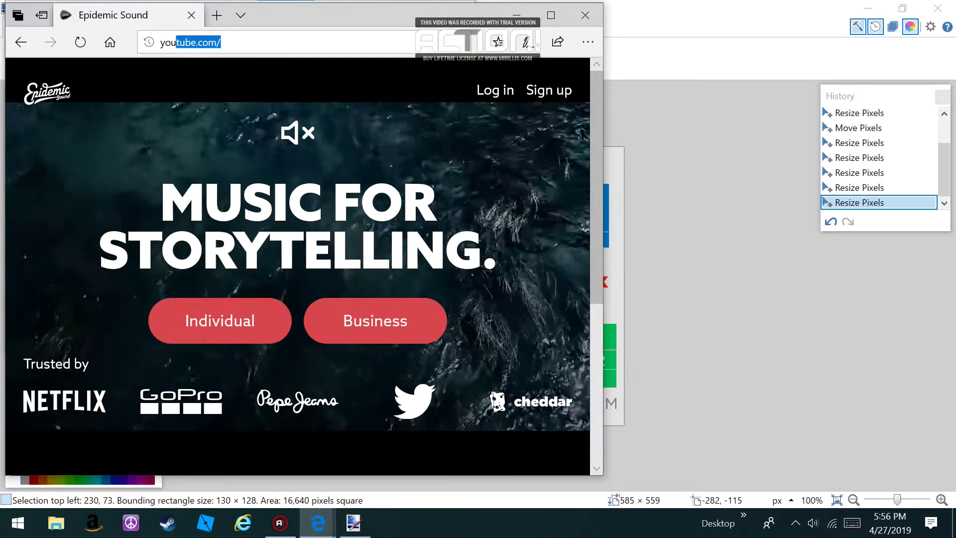
{"action": "type", "text": "tube"}
{"action": "key", "text": "Return"}
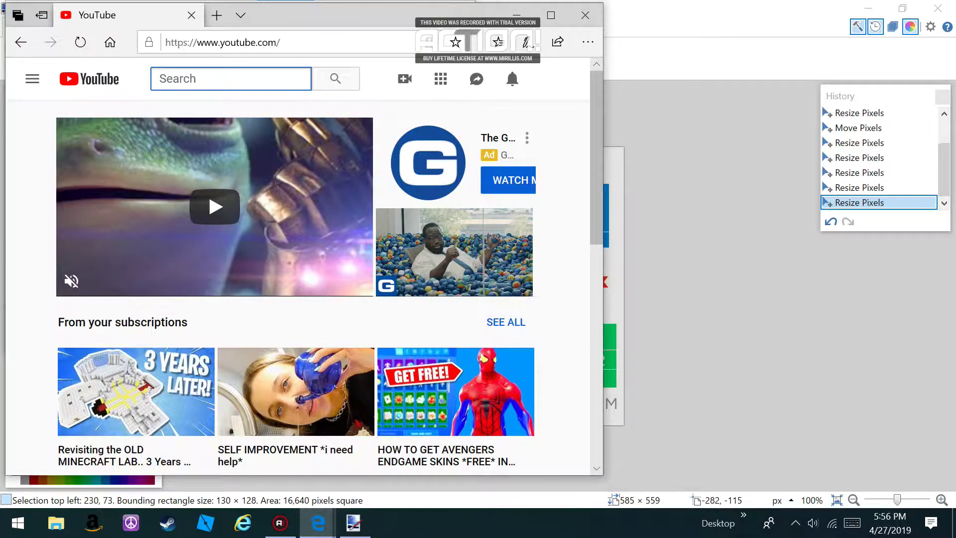
- Search YouTube for marshmello and open the video "Marshmello - Alone (Official Music Video)"
{"action": "type", "text": "marsh"}
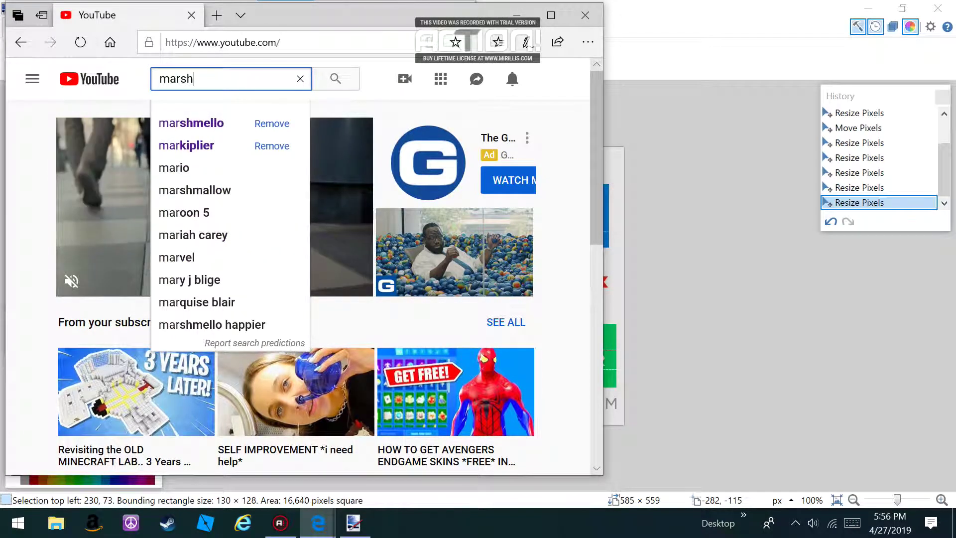
{"action": "left_click", "coordinate": [192, 123]}
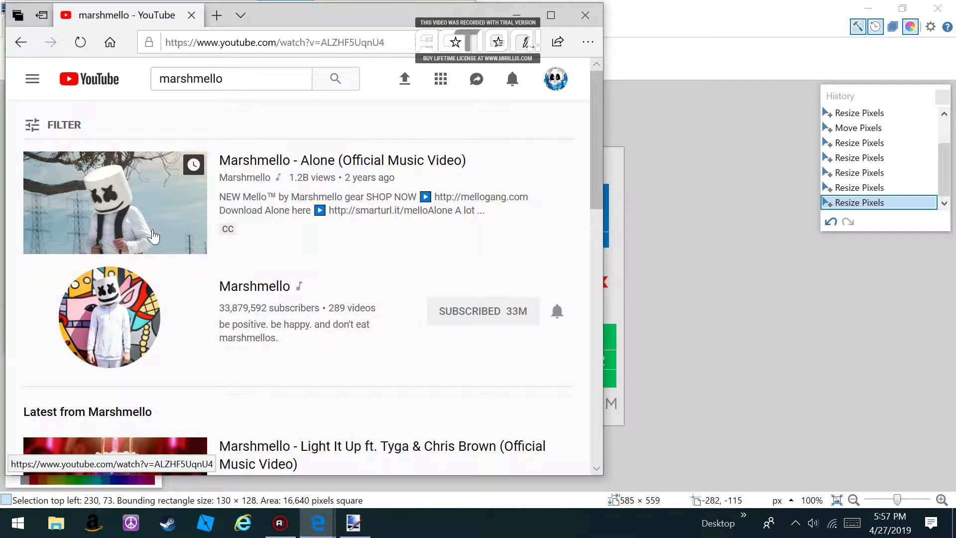
{"action": "left_click", "coordinate": [153, 234]}
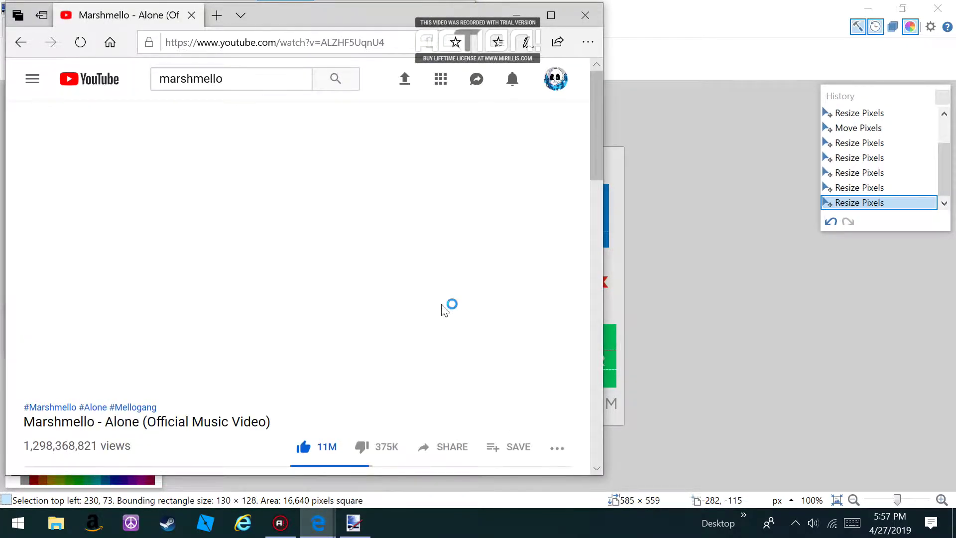
- Dismiss the Win Tonic crash alert and minimize the browser to return to paint.net
{"action": "scroll", "coordinate": [432, 343], "scroll_direction": "down", "scroll_amount": 4}
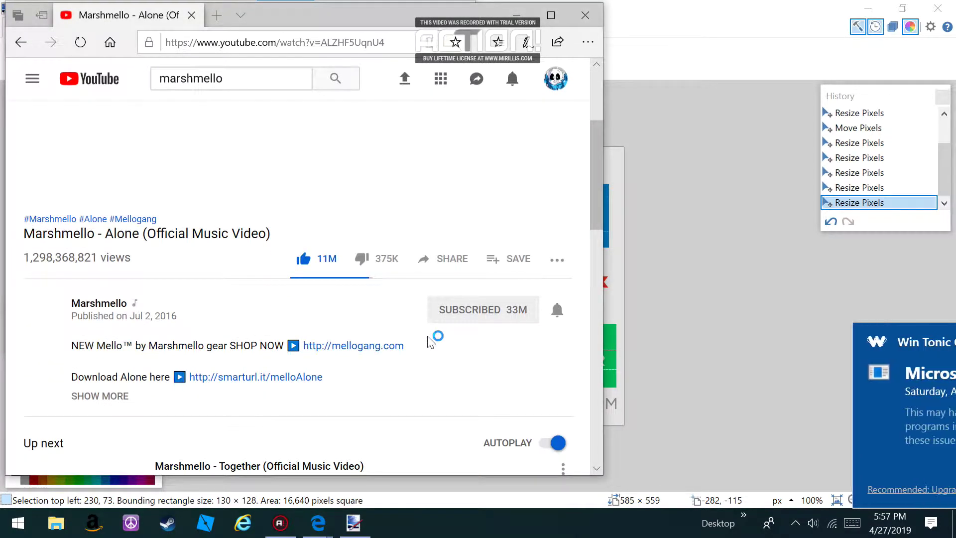
{"action": "scroll", "coordinate": [436, 337], "scroll_direction": "up", "scroll_amount": 4}
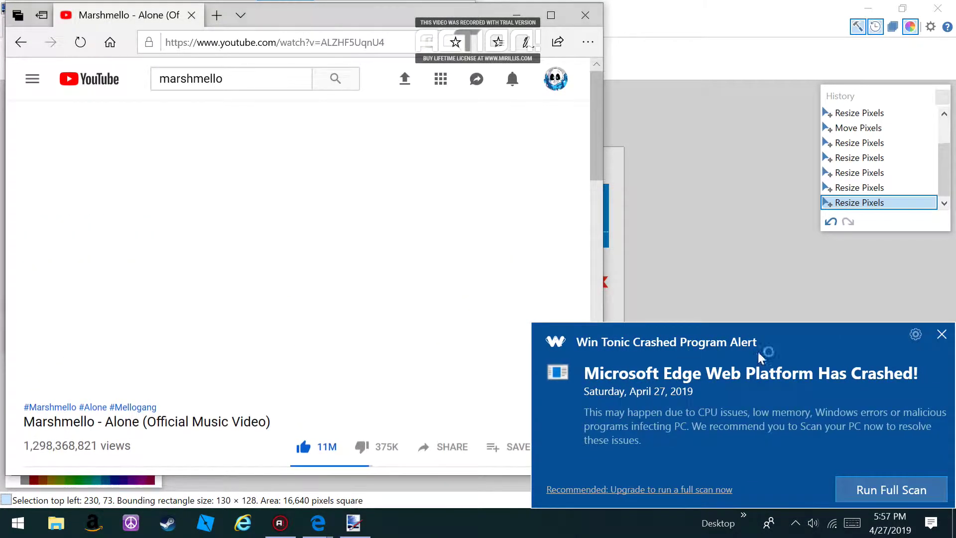
{"action": "left_click", "coordinate": [940, 335]}
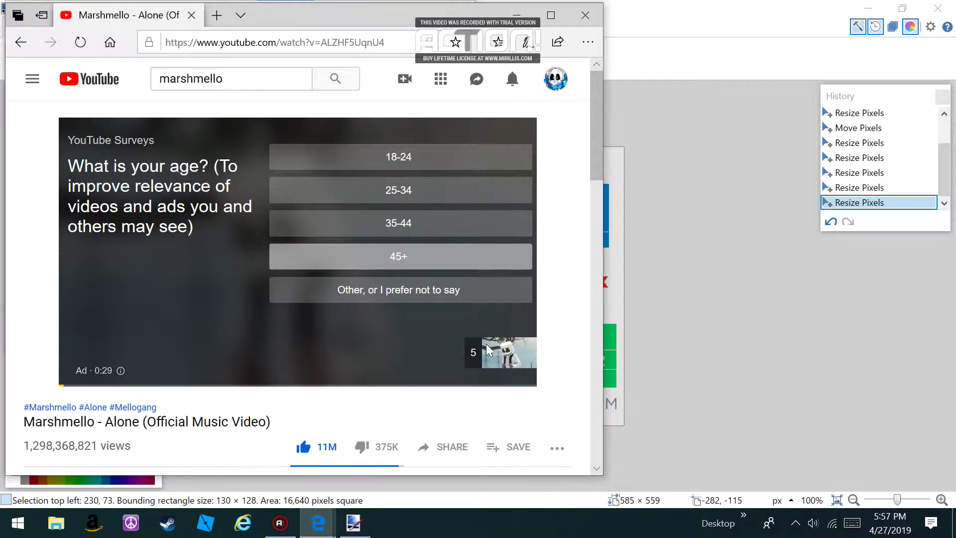
{"action": "left_click", "coordinate": [517, 16]}
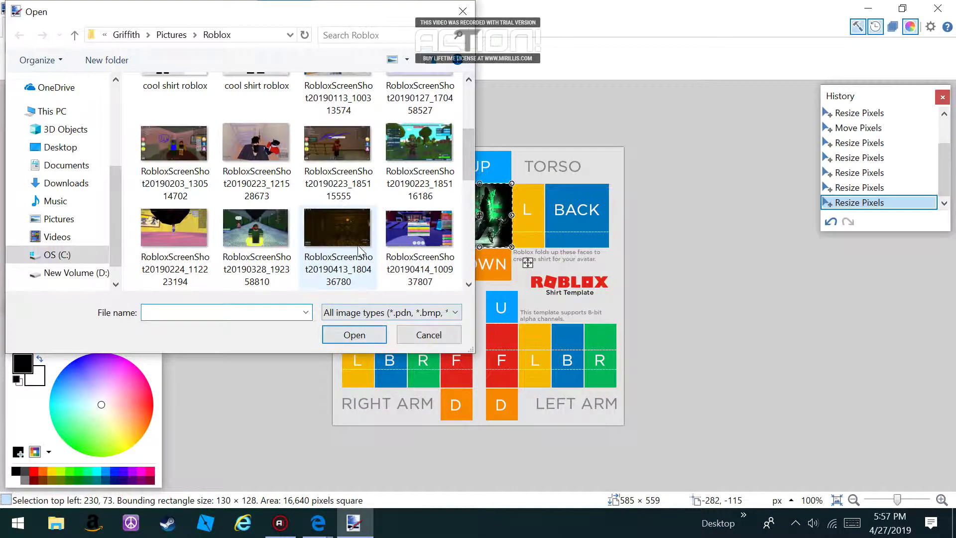
- Copy the black image file thQB0NP4TU from the Roblox pictures folder without opening it
{"action": "scroll", "coordinate": [359, 250], "scroll_direction": "down", "scroll_amount": 3}
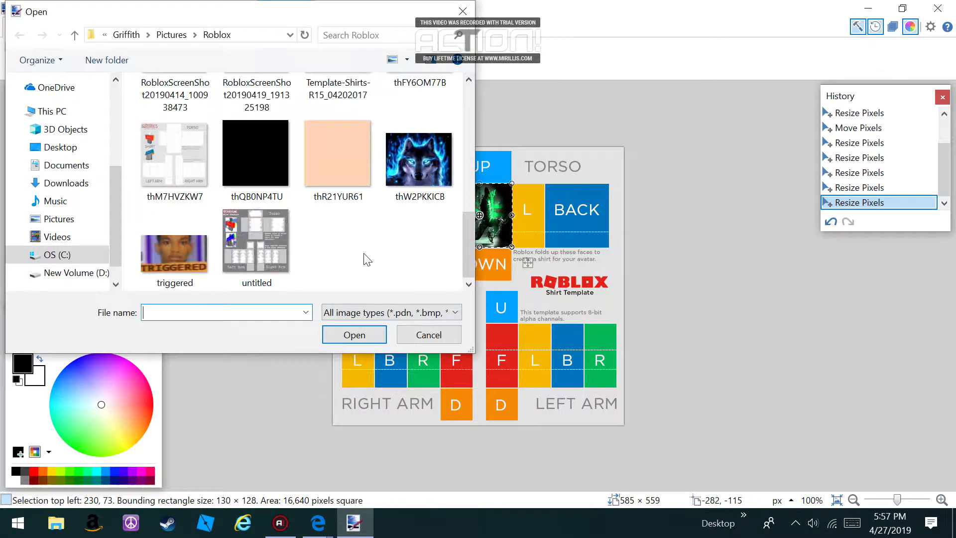
{"action": "left_click", "coordinate": [273, 160]}
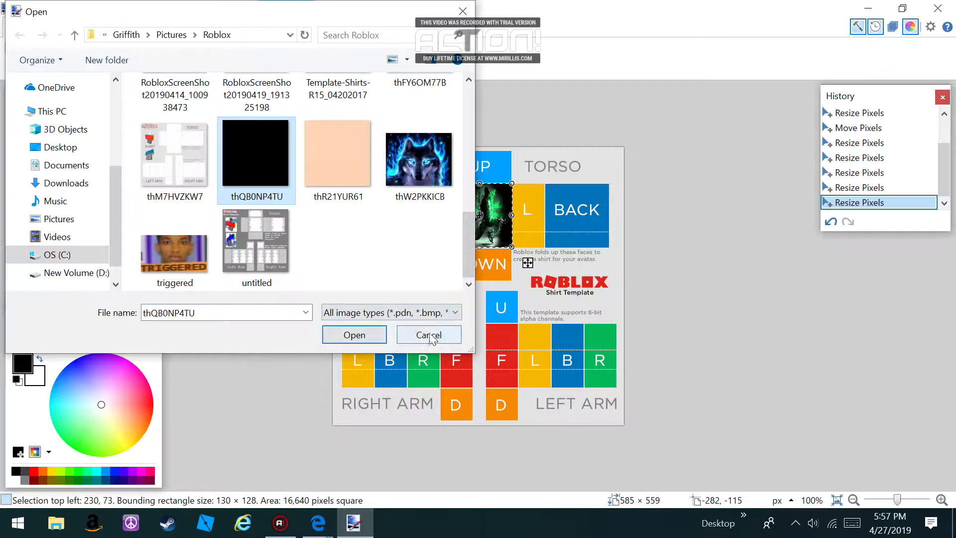
{"action": "right_click", "coordinate": [257, 155]}
{"action": "left_click", "coordinate": [350, 421]}
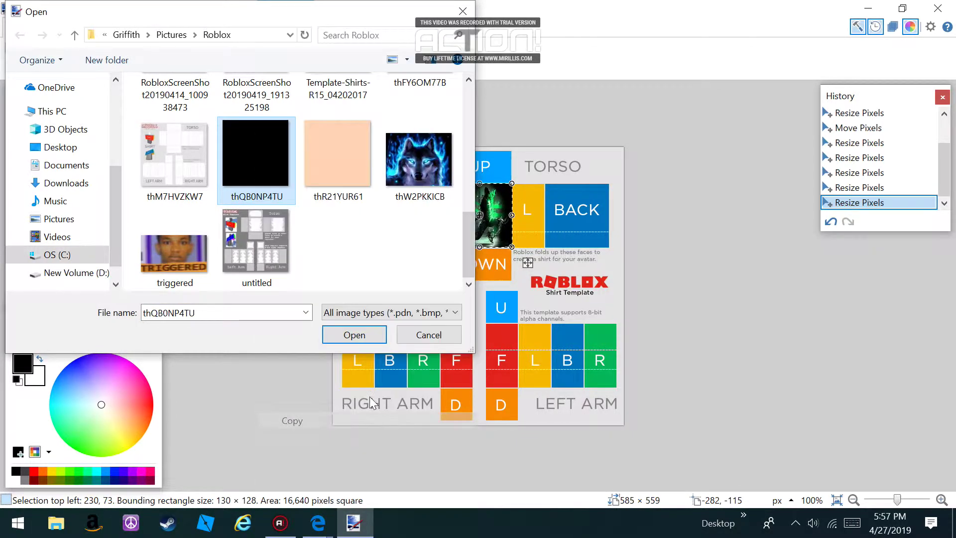
{"action": "left_click", "coordinate": [432, 337]}
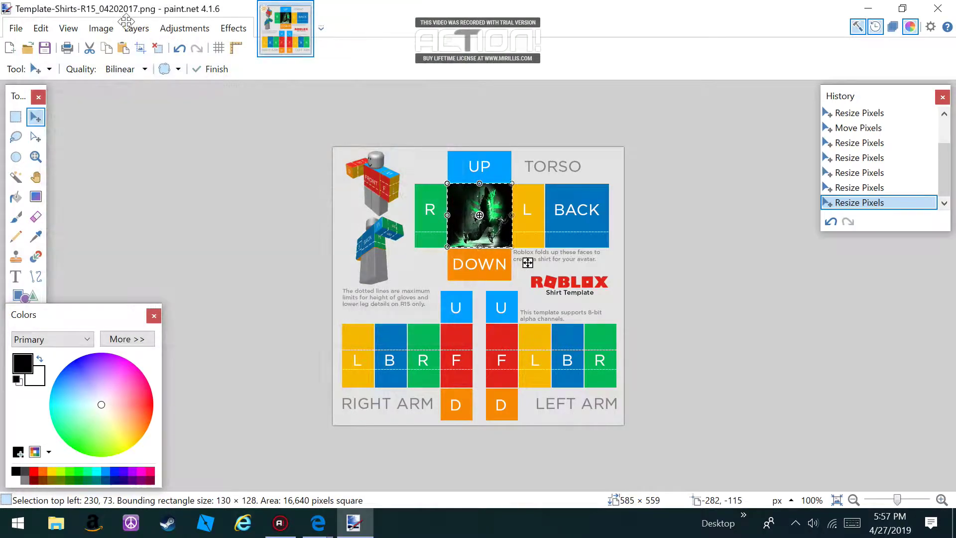
- Paste the black picture and fit it over the upper part of the torso R panel at about 67 × 95 px
{"action": "left_click", "coordinate": [123, 48]}
{"action": "left_click_drag", "start_coordinate": [475, 228], "coordinate": [408, 218]}
{"action": "left_click_drag", "start_coordinate": [370, 289], "coordinate": [457, 200]}
{"action": "left_click_drag", "start_coordinate": [455, 140], "coordinate": [446, 209]}
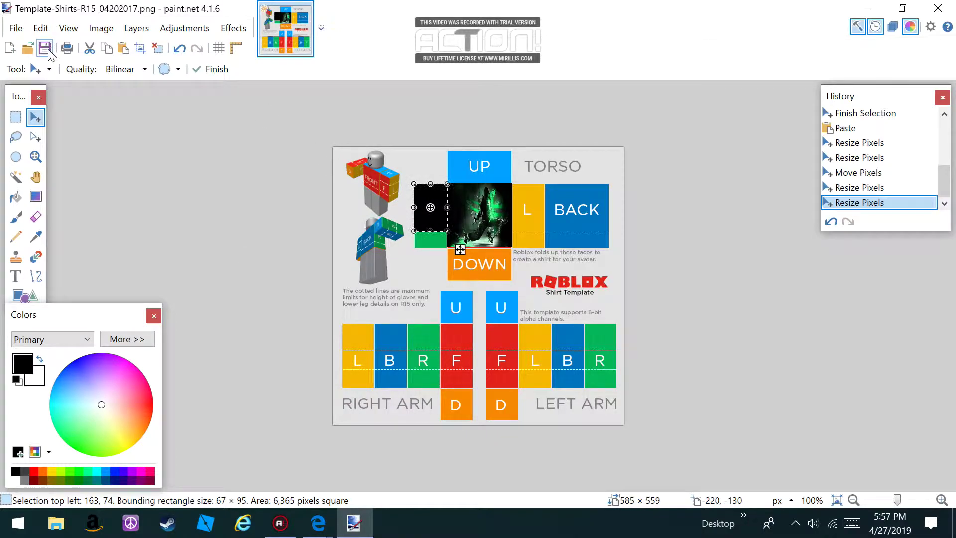
- Paste the black picture again and fit it over the upper part of the torso L panel at about 67 × 99 px
{"action": "left_click", "coordinate": [123, 48]}
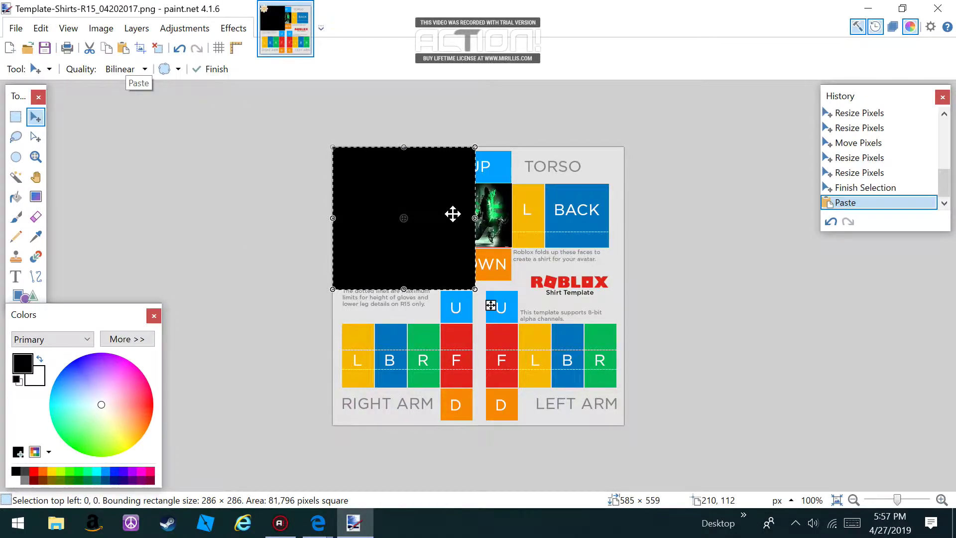
{"action": "left_click_drag", "start_coordinate": [474, 218], "coordinate": [398, 220]}
{"action": "left_click_drag", "start_coordinate": [367, 288], "coordinate": [366, 189]}
{"action": "left_click_drag", "start_coordinate": [566, 198], "coordinate": [534, 205]}
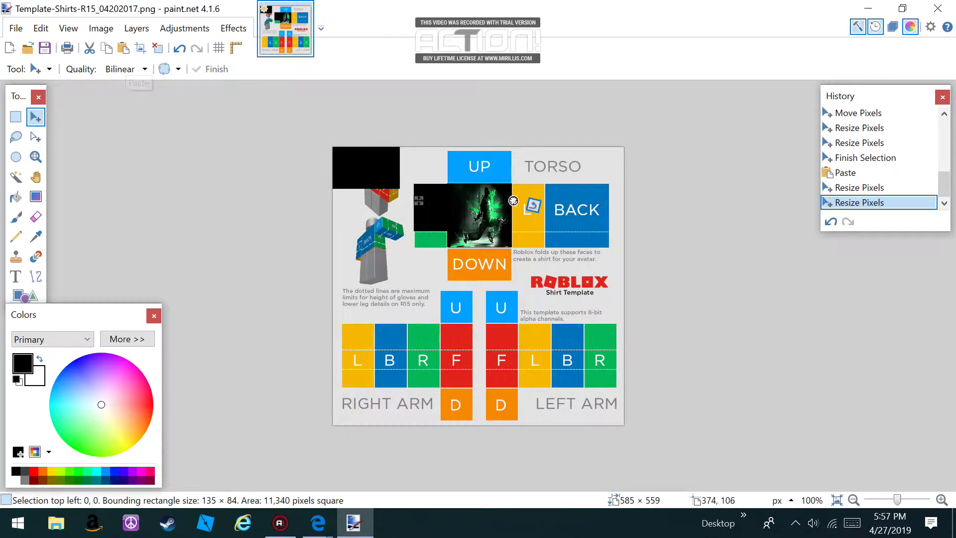
{"action": "left_click_drag", "start_coordinate": [372, 167], "coordinate": [544, 208]}
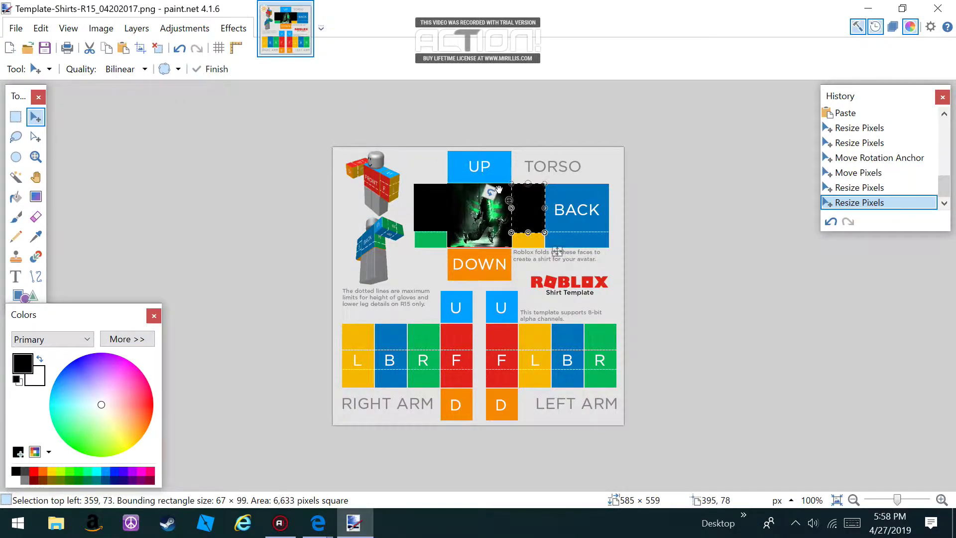
- Paste the black picture and fit it over the torso UP panel at about 129 × 65 px
{"action": "left_click", "coordinate": [123, 50]}
{"action": "left_click_drag", "start_coordinate": [403, 277], "coordinate": [404, 173]}
{"action": "mouse_move", "coordinate": [474, 160]}
{"action": "left_mouse_down"}
{"action": "mouse_move", "coordinate": [382, 159]}
{"action": "mouse_move", "coordinate": [495, 166]}
{"action": "mouse_move", "coordinate": [474, 152]}
{"action": "left_mouse_up"}
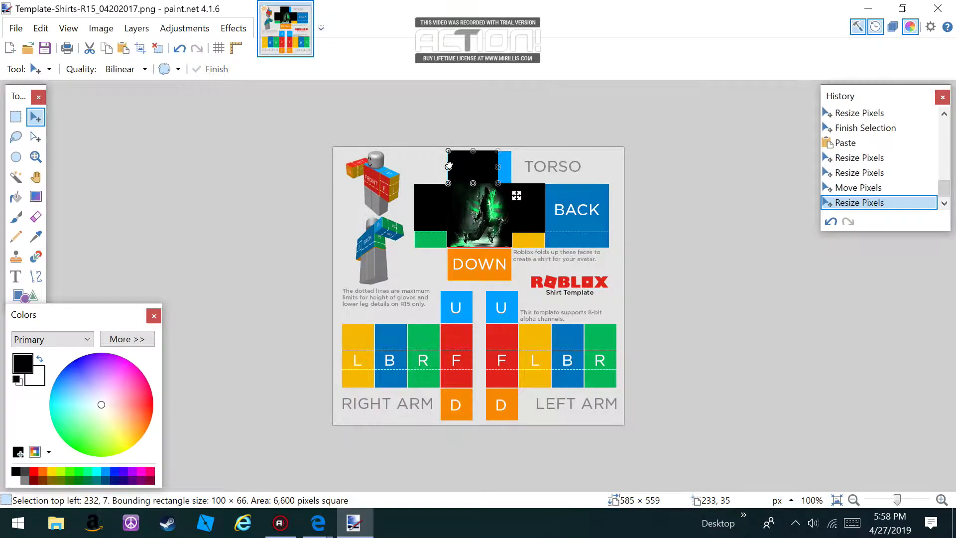
{"action": "left_click_drag", "start_coordinate": [449, 165], "coordinate": [448, 166]}
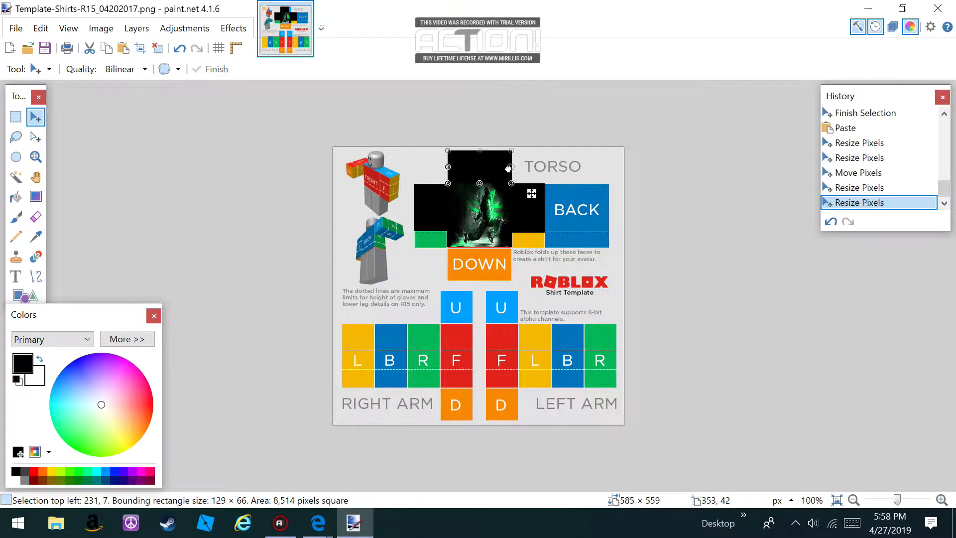
{"action": "mouse_move", "coordinate": [479, 150]}
{"action": "left_mouse_down"}
{"action": "mouse_move", "coordinate": [480, 164]}
{"action": "mouse_move", "coordinate": [481, 152]}
{"action": "left_mouse_up"}
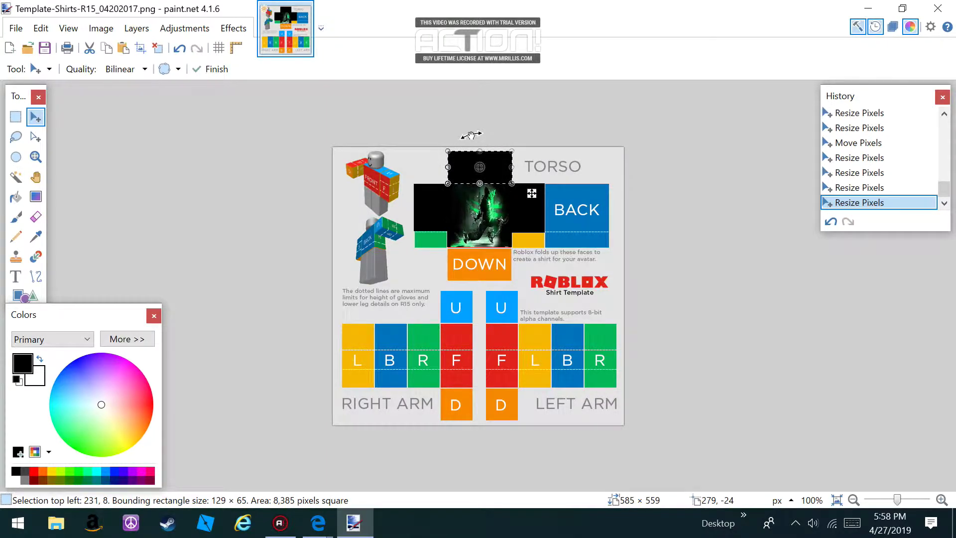
- Paste the black picture again and fit it over the torso DOWN panel at about 128 × 70 px
{"action": "left_click", "coordinate": [124, 49]}
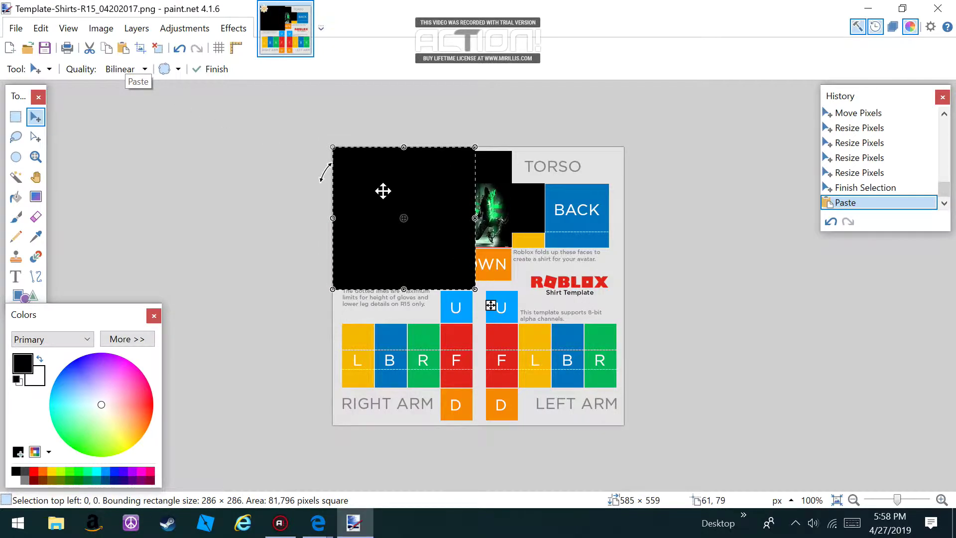
{"action": "left_click_drag", "start_coordinate": [407, 286], "coordinate": [408, 183]}
{"action": "left_click_drag", "start_coordinate": [474, 165], "coordinate": [473, 264]}
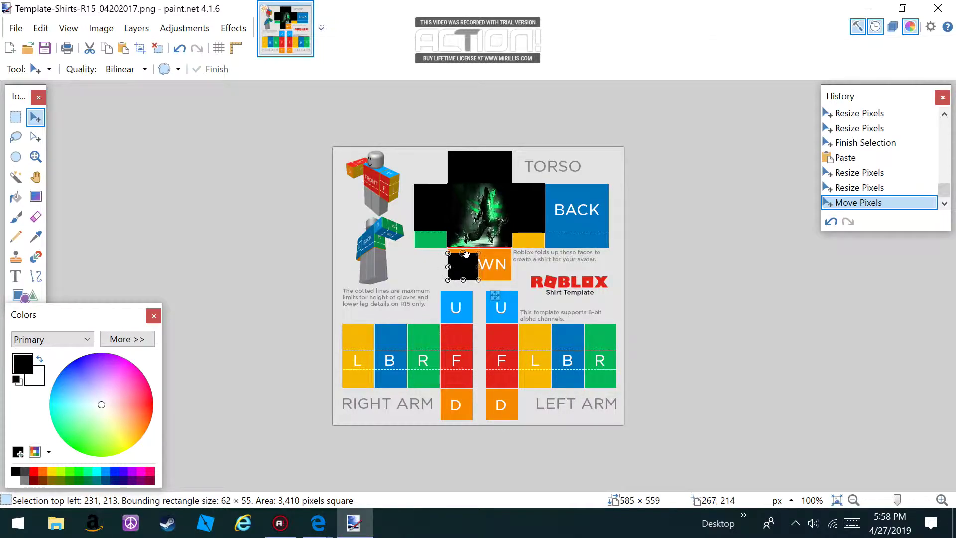
{"action": "left_click_drag", "start_coordinate": [466, 249], "coordinate": [512, 265]}
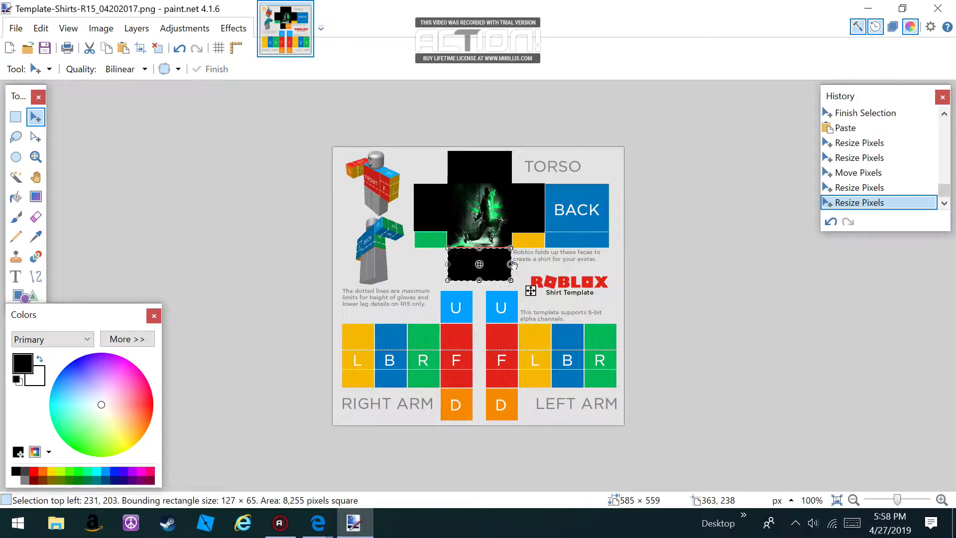
{"action": "left_click", "coordinate": [513, 265]}
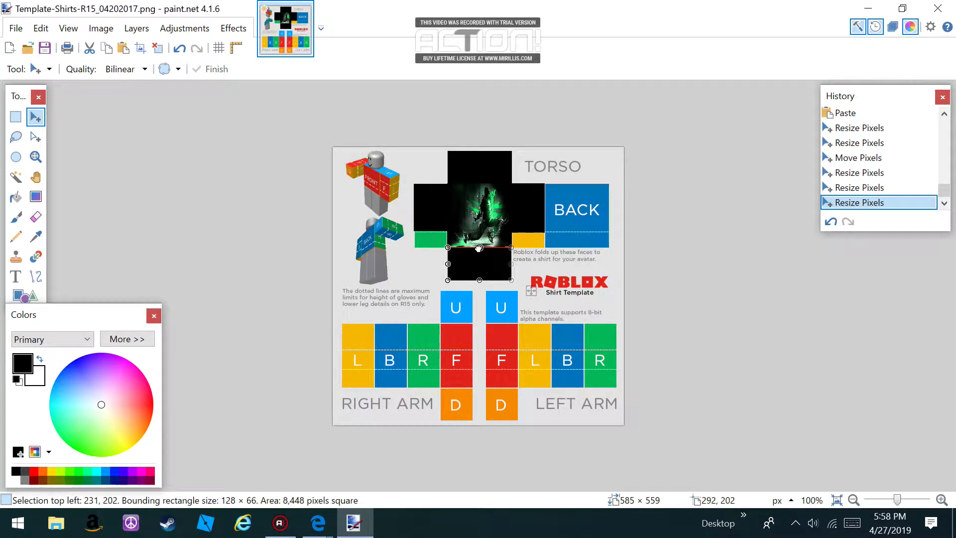
{"action": "left_click", "coordinate": [480, 246]}
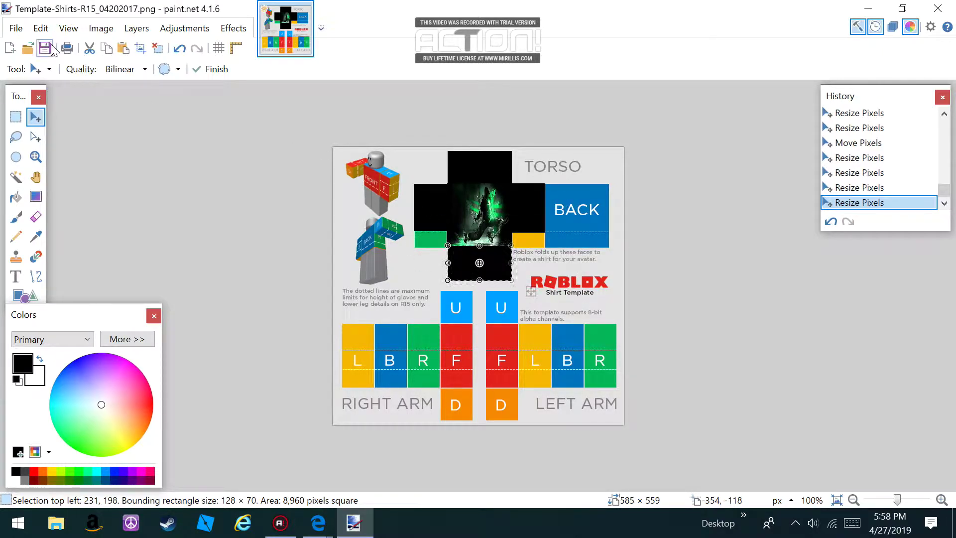
{"action": "left_click", "coordinate": [16, 28]}
{"action": "mouse_move", "coordinate": [49, 88]}
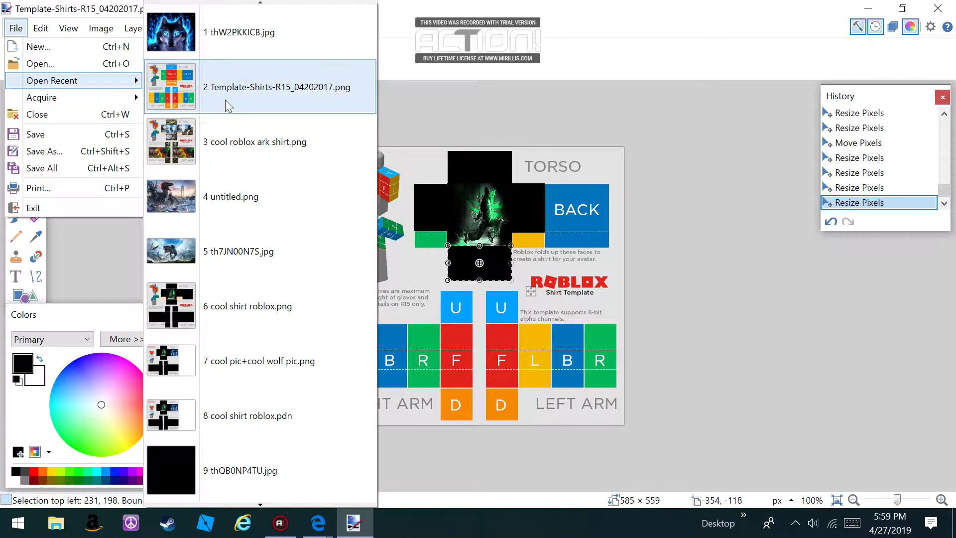
{"action": "left_click", "coordinate": [214, 41]}
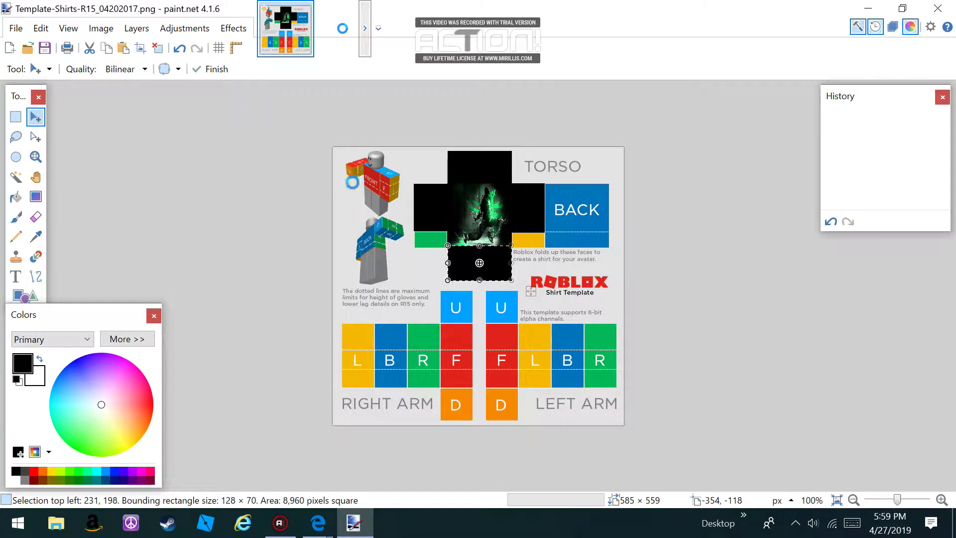
{"action": "left_click", "coordinate": [367, 7]}
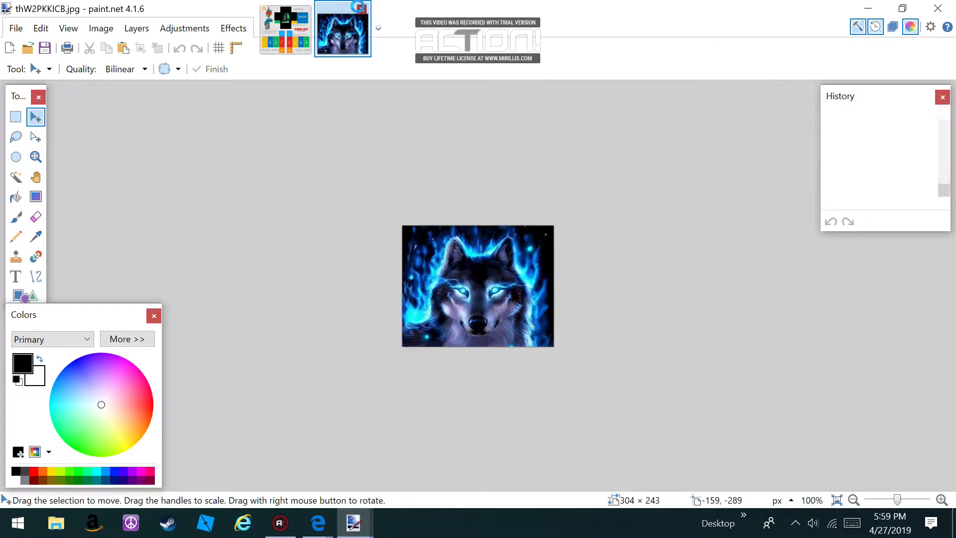
- Paste the black picture again and fit it over the whole torso BACK panel at about 130 × 129 px
{"action": "left_click", "coordinate": [123, 48]}
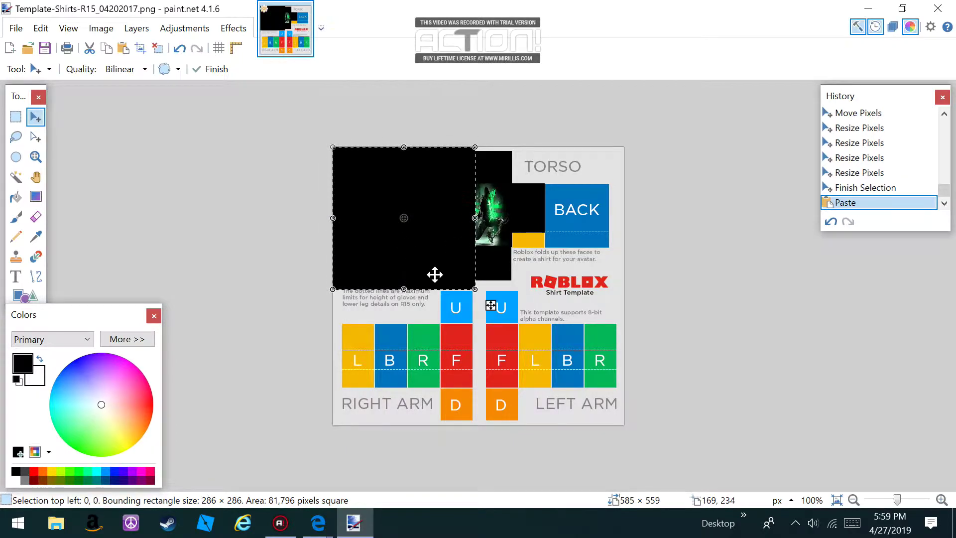
{"action": "left_click_drag", "start_coordinate": [475, 290], "coordinate": [574, 183]}
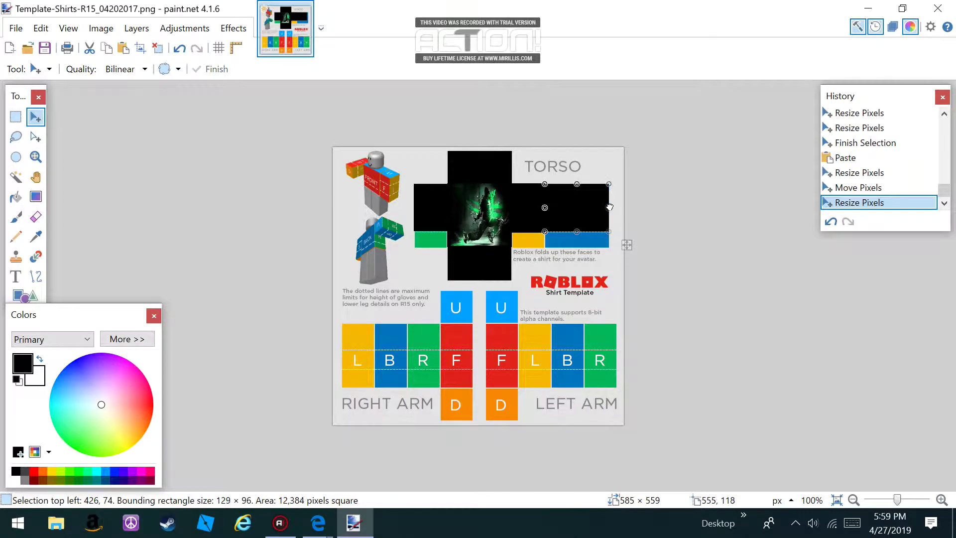
{"action": "left_click_drag", "start_coordinate": [603, 207], "coordinate": [577, 235]}
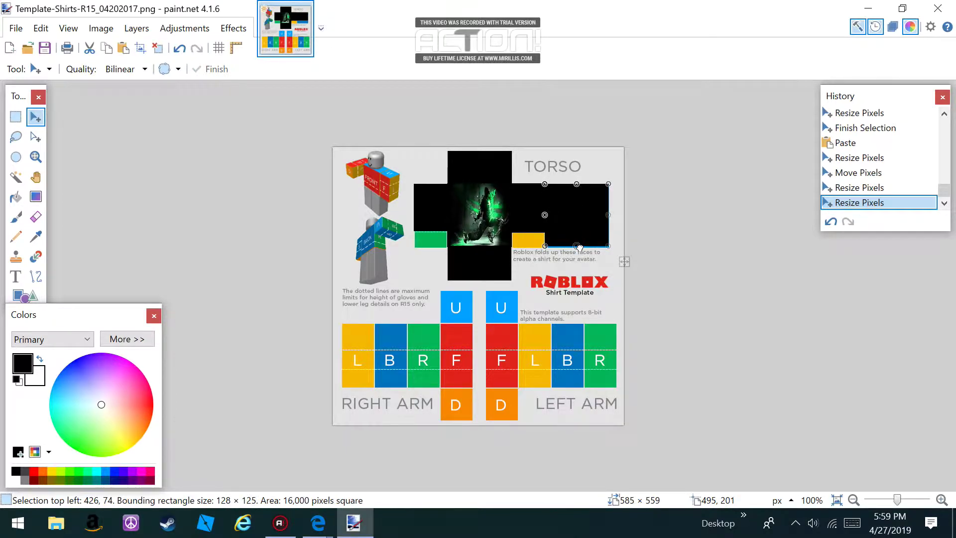
{"action": "left_click_drag", "start_coordinate": [577, 247], "coordinate": [578, 247]}
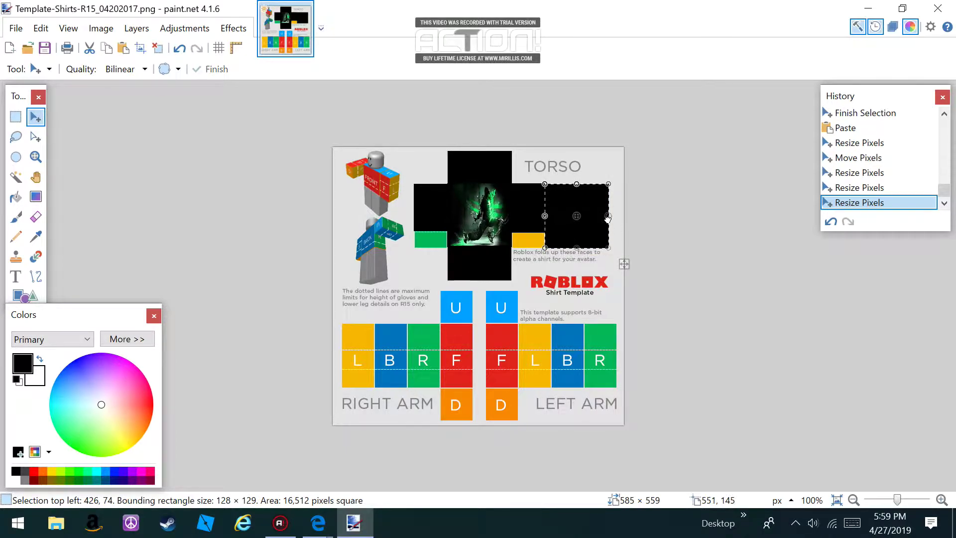
{"action": "left_click", "coordinate": [609, 218]}
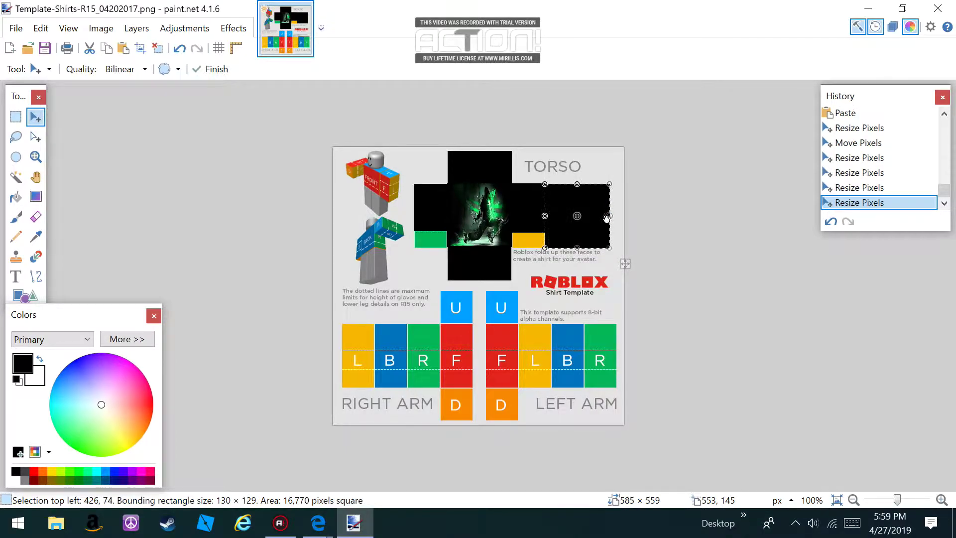
- Copy the peach image file thR21YUR61 from the Roblox pictures folder without opening it
{"action": "left_click", "coordinate": [14, 30]}
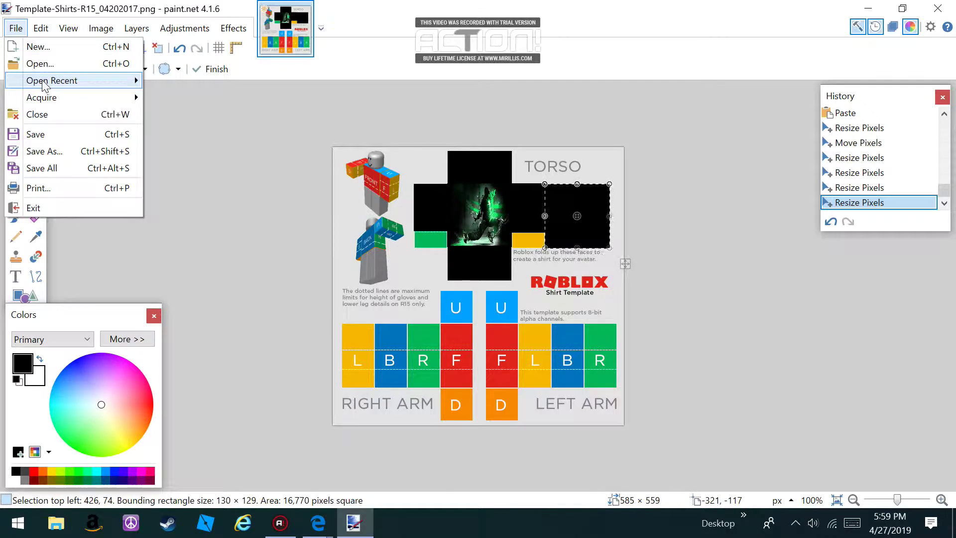
{"action": "key", "text": "Escape"}
{"action": "key", "text": "ctrl+o"}
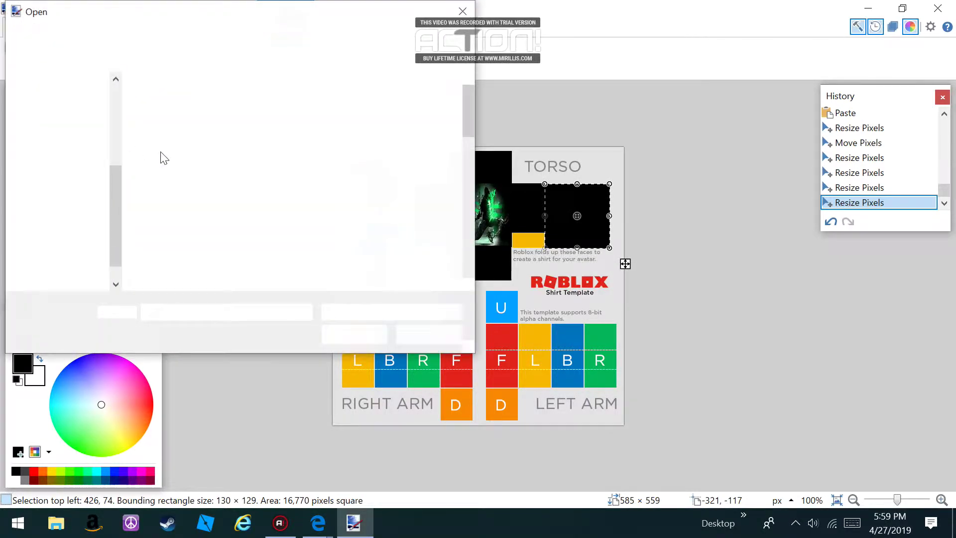
{"action": "scroll", "coordinate": [249, 190], "scroll_direction": "down", "scroll_amount": 10}
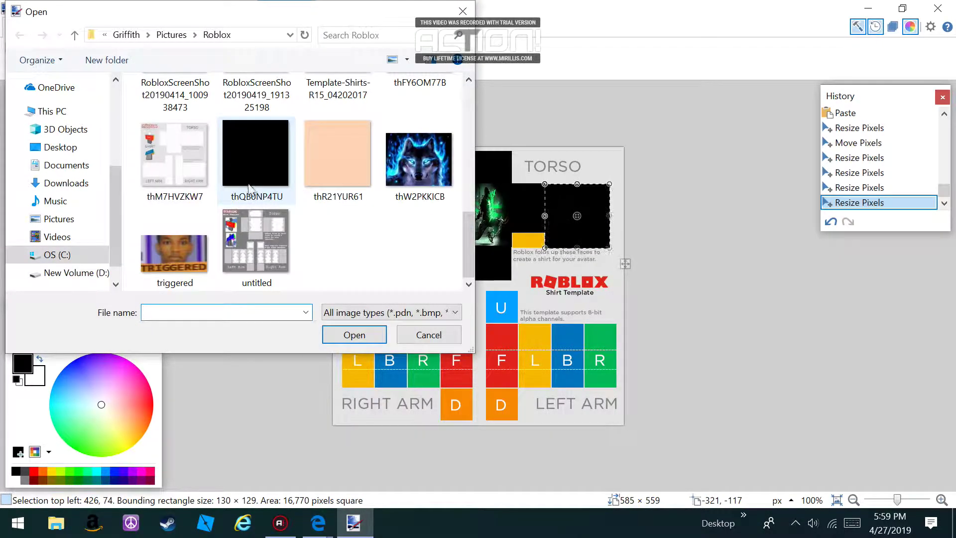
{"action": "left_click", "coordinate": [319, 174]}
{"action": "right_click", "coordinate": [335, 174]}
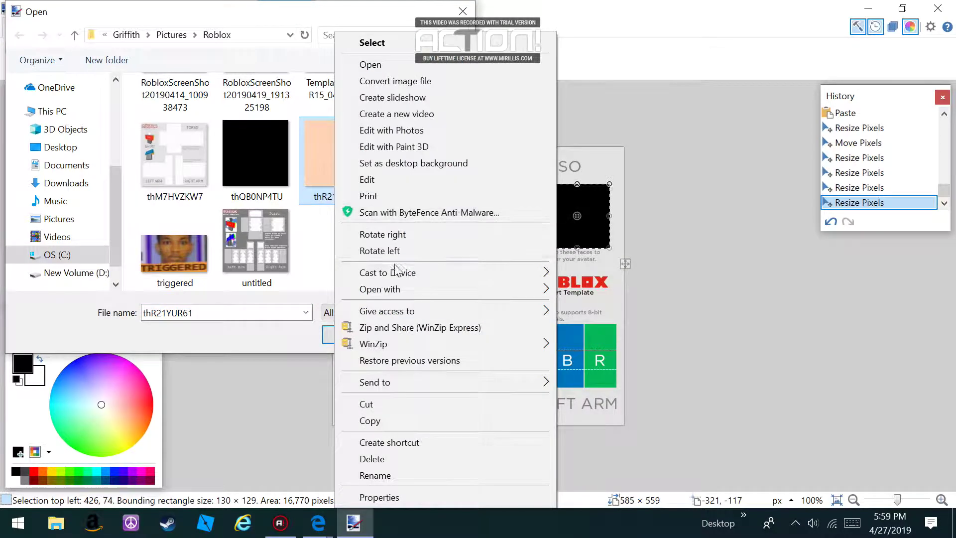
{"action": "left_click", "coordinate": [374, 422]}
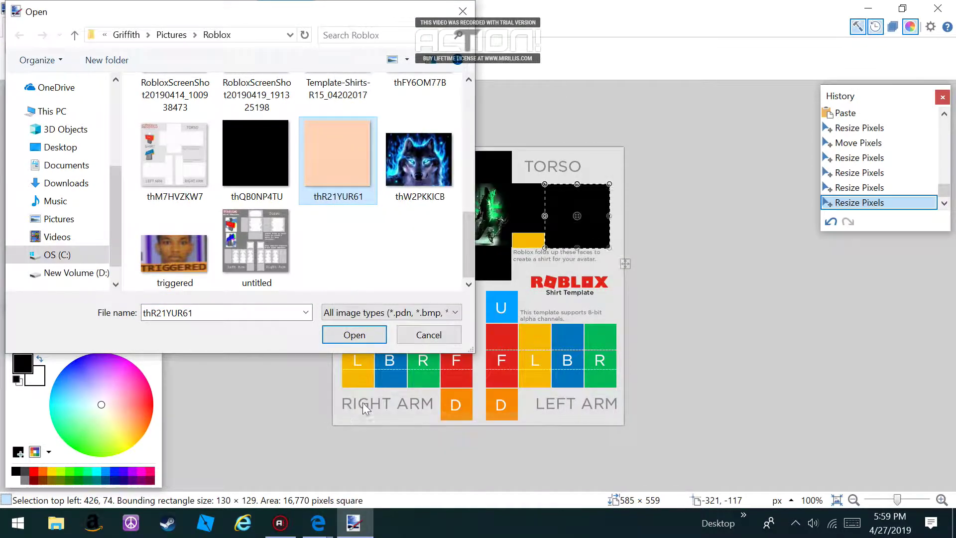
{"action": "left_click", "coordinate": [427, 334]}
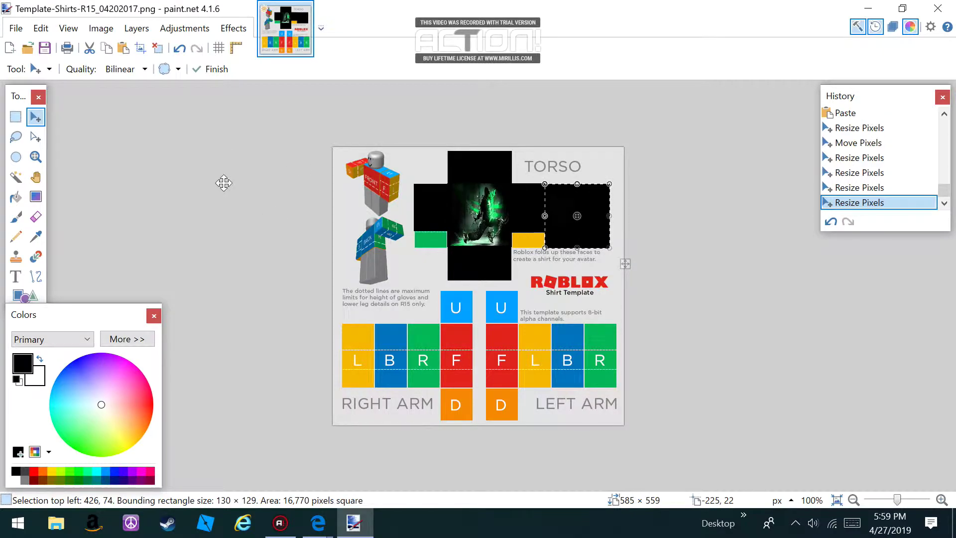
- Paste the peach picture and fit it over the green strip below the torso's black R panel at about 66 × 32 px
{"action": "left_click", "coordinate": [130, 51]}
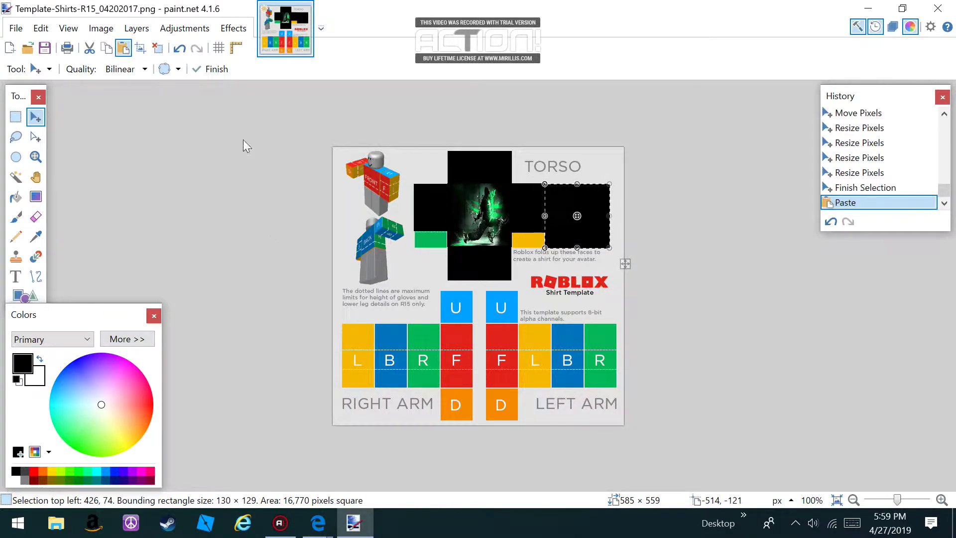
{"action": "left_click_drag", "start_coordinate": [479, 293], "coordinate": [436, 231]}
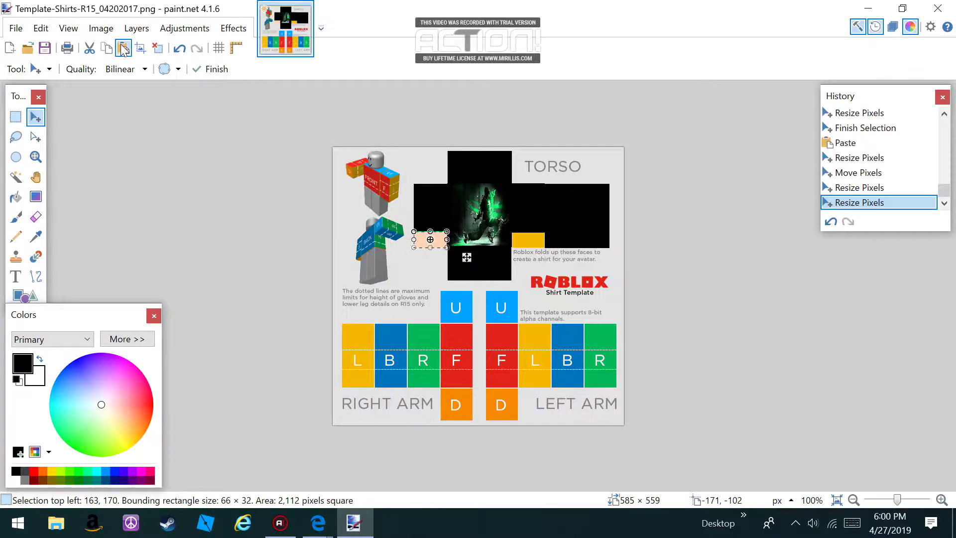
- Paste the peach picture again and fit it over the yellow strip below the torso's black L panel at about 67 × 33 px
{"action": "key", "text": "ctrl+v"}
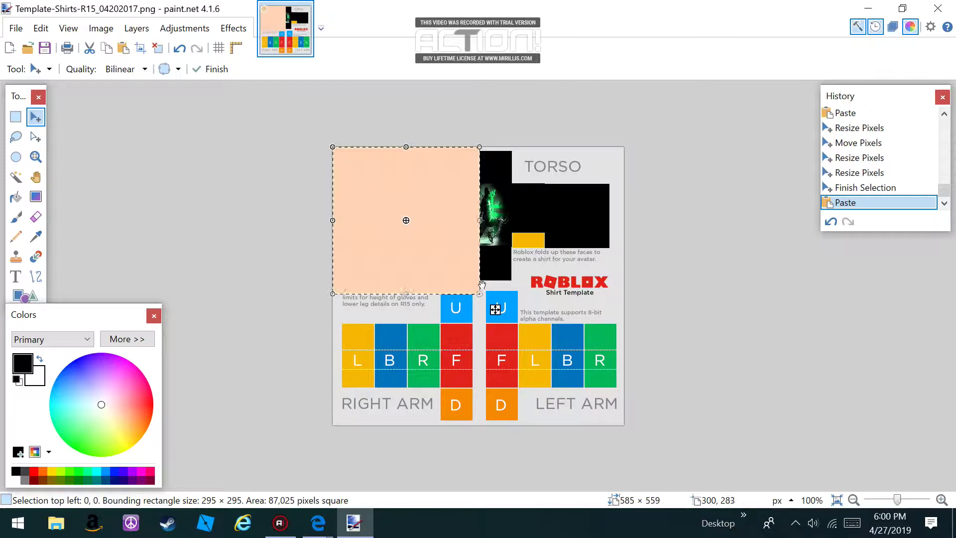
{"action": "left_click_drag", "start_coordinate": [477, 293], "coordinate": [537, 233]}
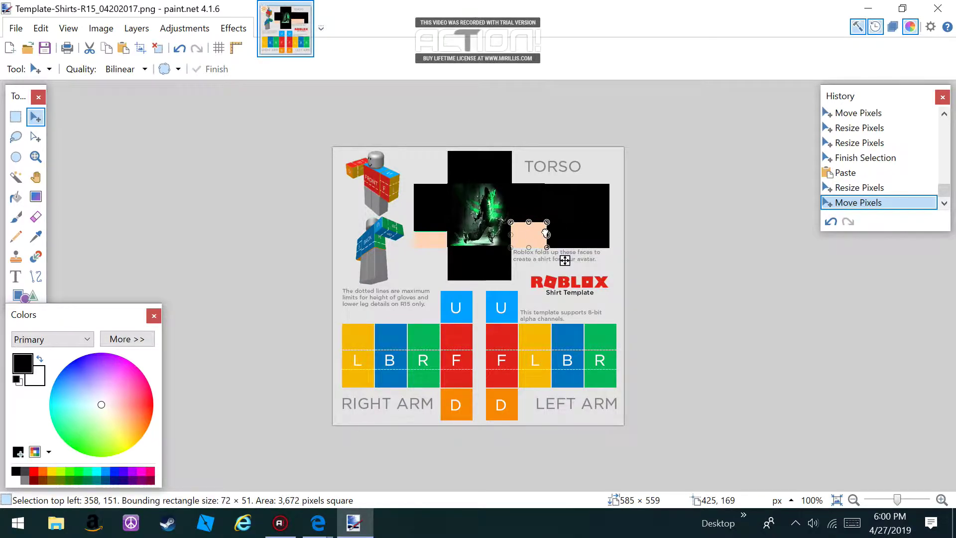
{"action": "left_click_drag", "start_coordinate": [542, 233], "coordinate": [543, 233]}
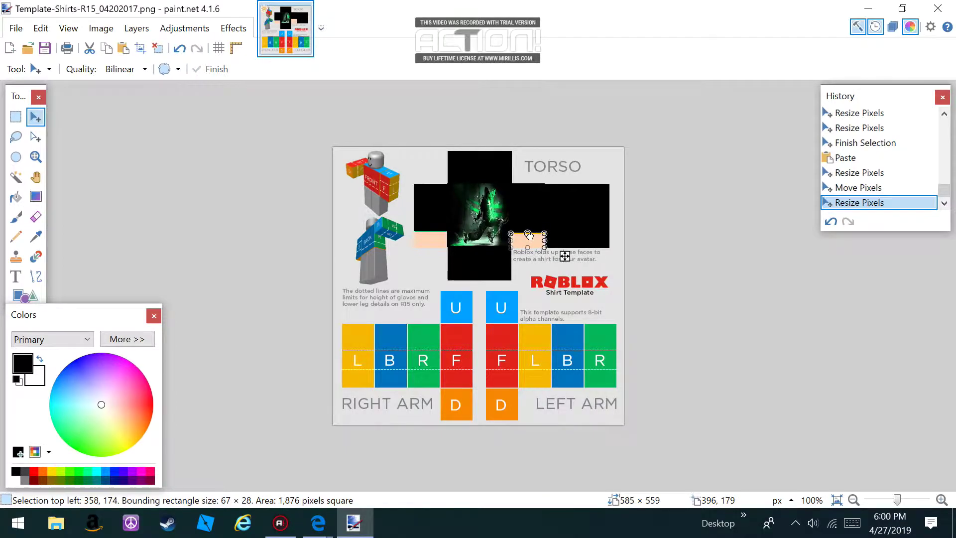
{"action": "left_click", "coordinate": [529, 234]}
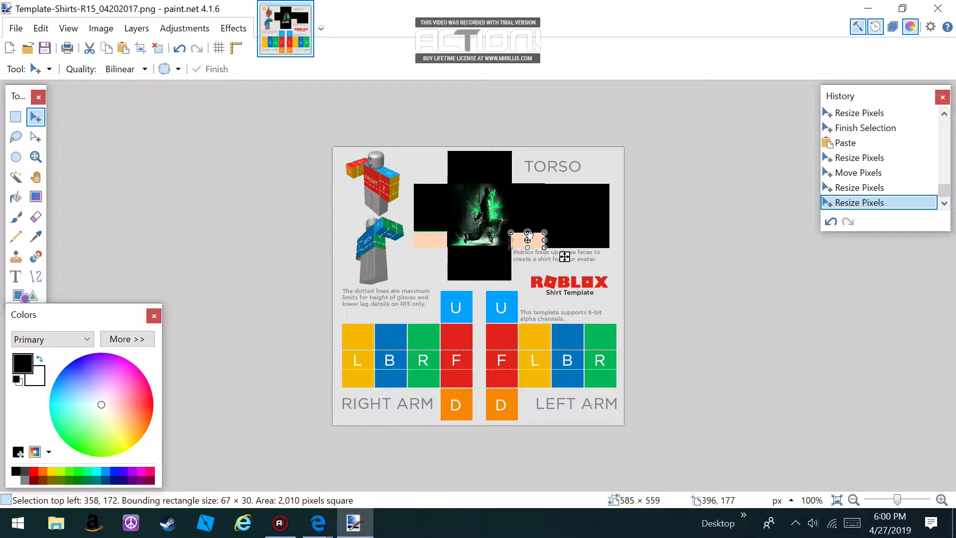
{"action": "left_click", "coordinate": [319, 291]}
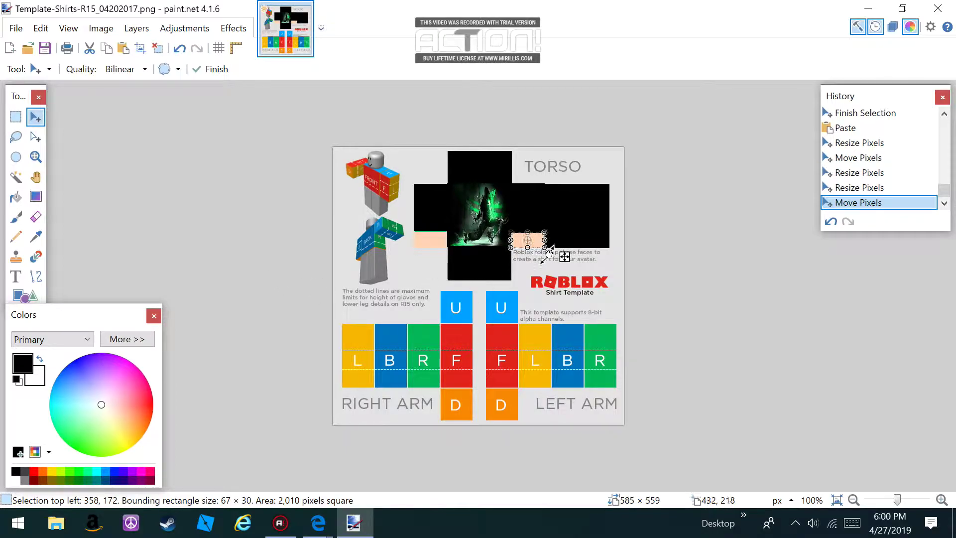
{"action": "left_click", "coordinate": [528, 233]}
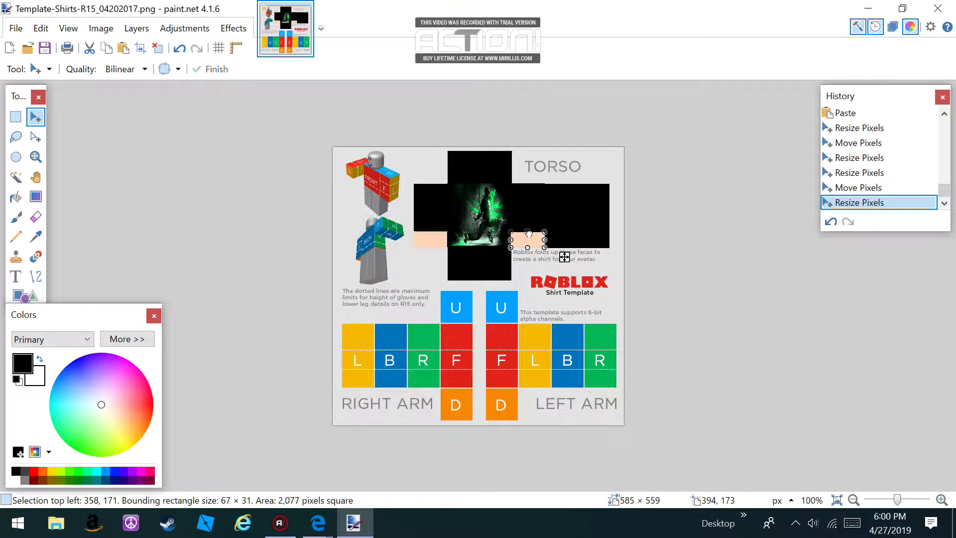
{"action": "left_click", "coordinate": [528, 231]}
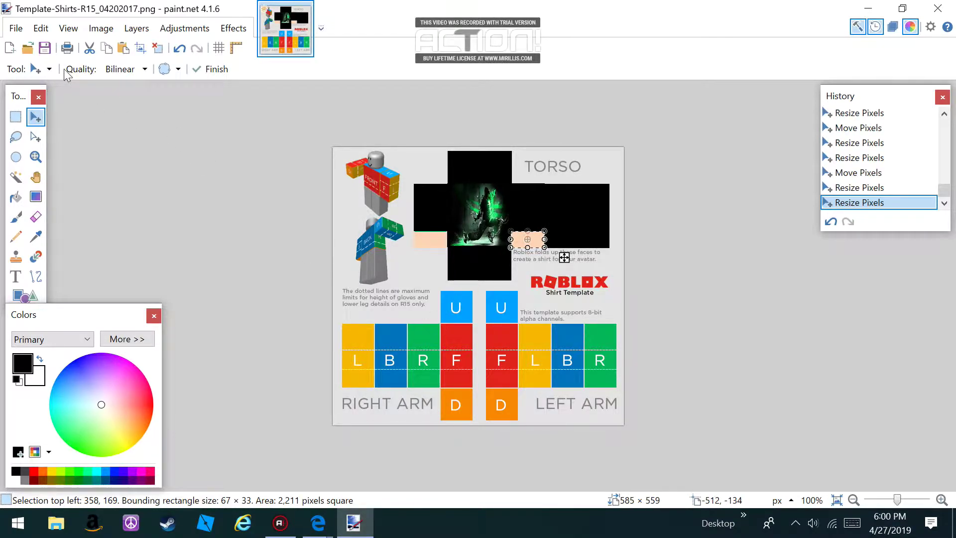
- Dismiss the Win Tonic crash alert, then check the YouTube video in the Edge browser and return to paint.net
{"action": "left_click", "coordinate": [16, 28]}
{"action": "left_click", "coordinate": [49, 74]}
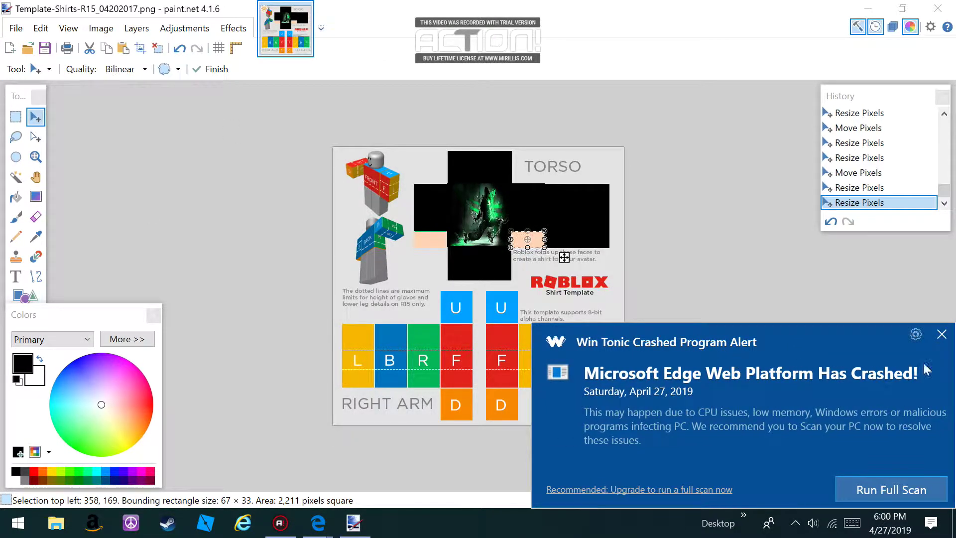
{"action": "left_click", "coordinate": [942, 334]}
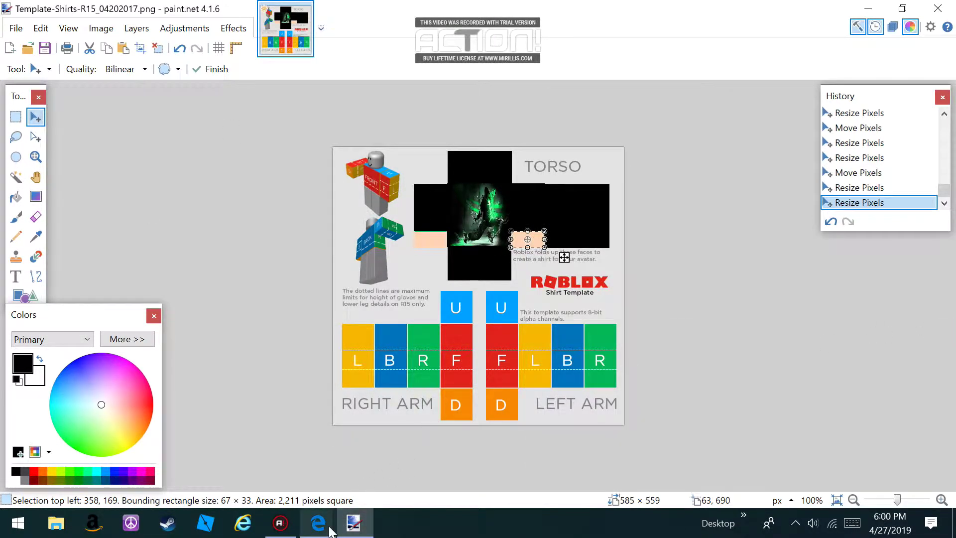
{"action": "mouse_move", "coordinate": [318, 522]}
{"action": "left_click", "coordinate": [377, 484]}
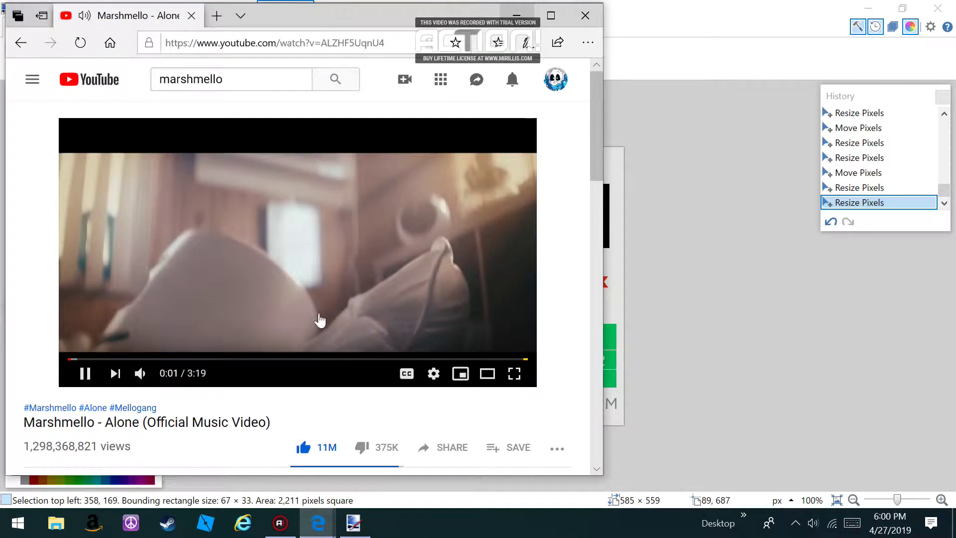
{"action": "left_click", "coordinate": [357, 530]}
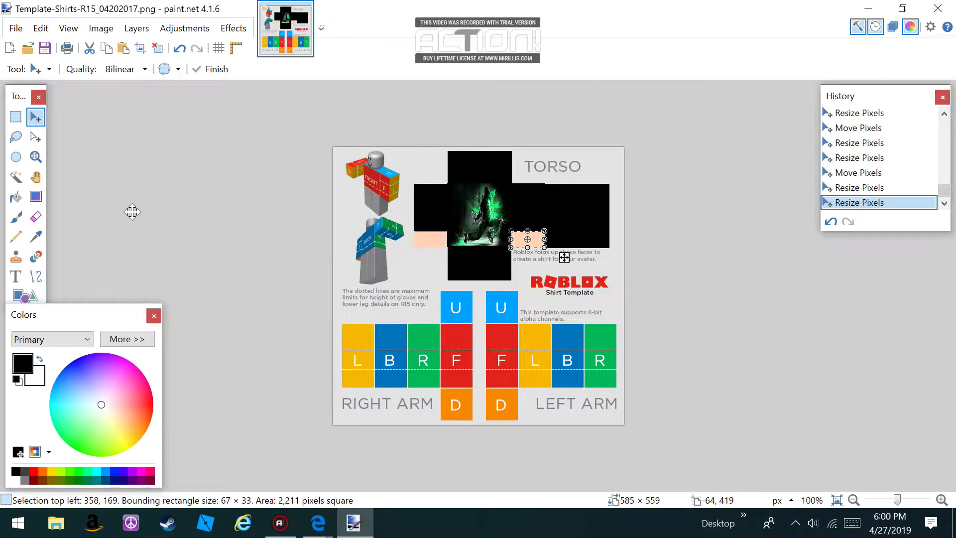
- Copy the black image file thQB0NP4TU from the Roblox pictures folder without opening it
{"action": "left_click", "coordinate": [16, 28]}
{"action": "left_click", "coordinate": [38, 63]}
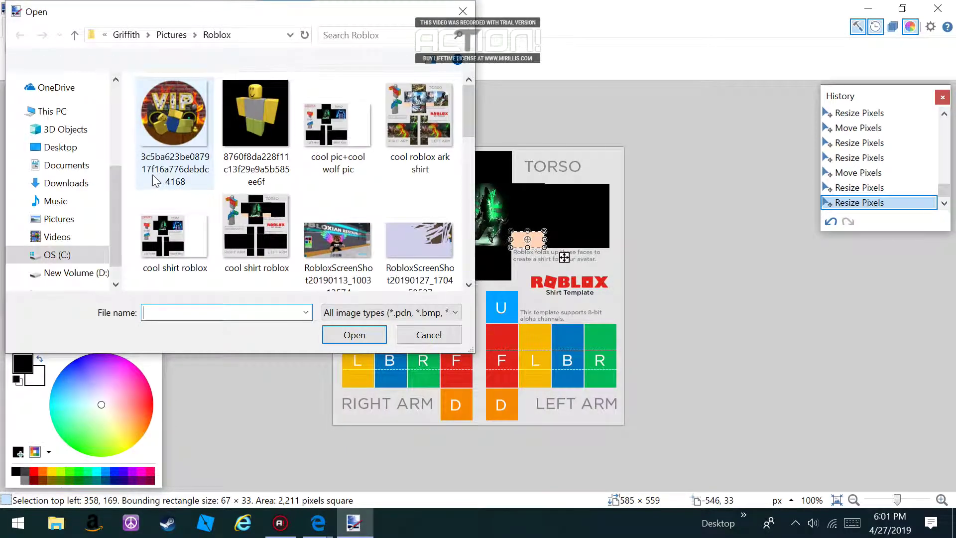
{"action": "scroll", "coordinate": [171, 177], "scroll_direction": "down", "scroll_amount": 8}
{"action": "left_click", "coordinate": [264, 155]}
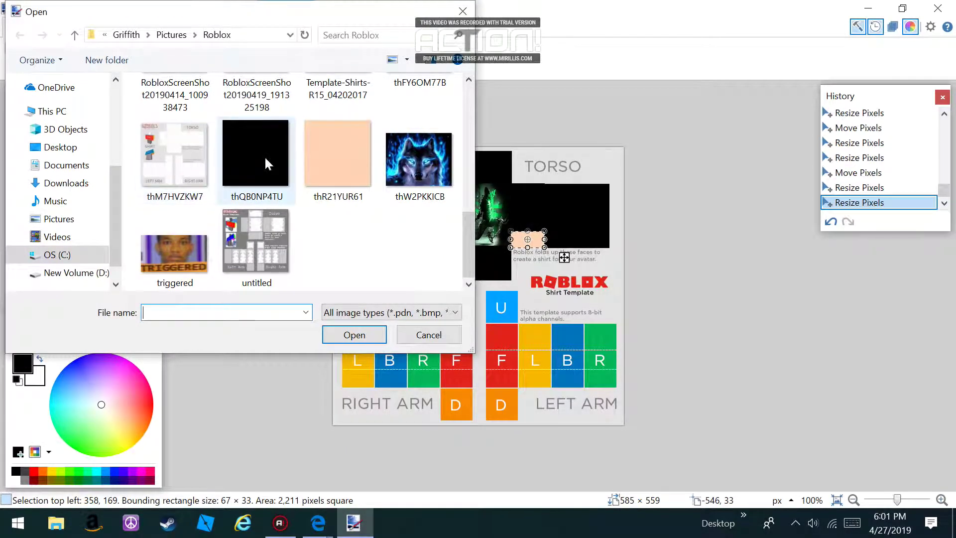
{"action": "right_click", "coordinate": [270, 167]}
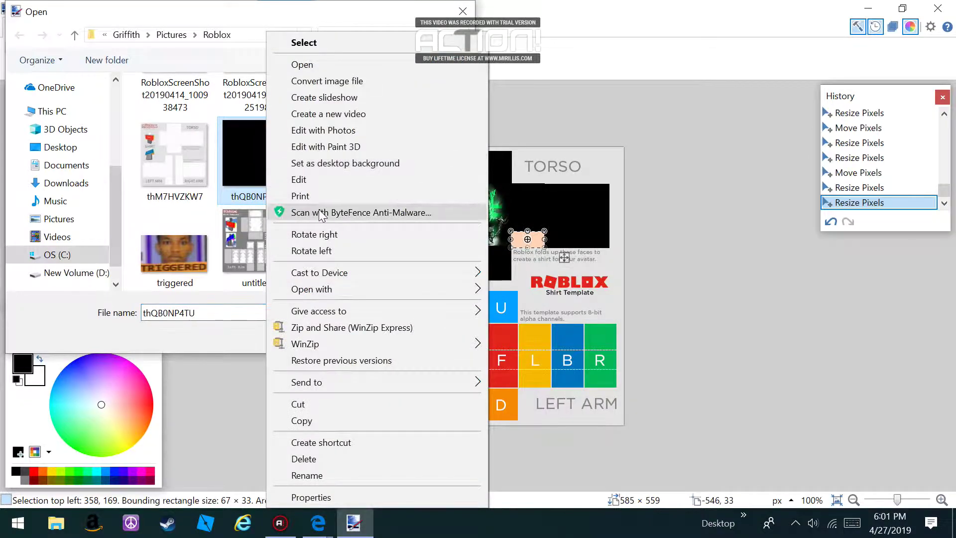
{"action": "left_click", "coordinate": [315, 422]}
{"action": "left_click", "coordinate": [409, 335]}
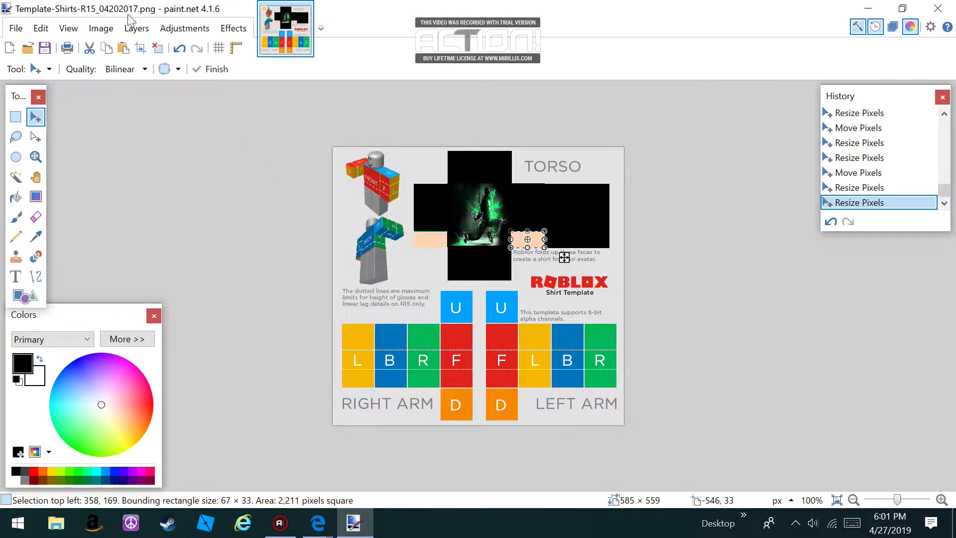
- Paste the black picture and fit it over the right arm's L, B, R and F panels at about 263 × 129 px
{"action": "left_click", "coordinate": [124, 48]}
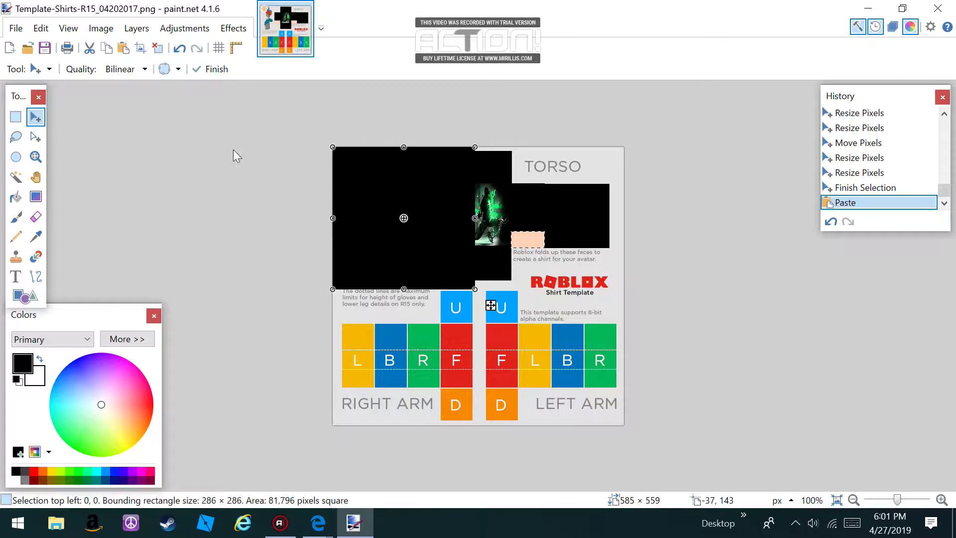
{"action": "left_click_drag", "start_coordinate": [476, 293], "coordinate": [478, 356]}
{"action": "left_click_drag", "start_coordinate": [423, 345], "coordinate": [425, 323]}
{"action": "left_click_drag", "start_coordinate": [344, 347], "coordinate": [342, 348]}
{"action": "left_click_drag", "start_coordinate": [423, 370], "coordinate": [422, 388]}
{"action": "left_click_drag", "start_coordinate": [504, 355], "coordinate": [473, 363]}
- Paste the black picture again and fit it over the left arm's F, L, B and R panels at about 263 × 132 px
{"action": "left_click", "coordinate": [124, 48]}
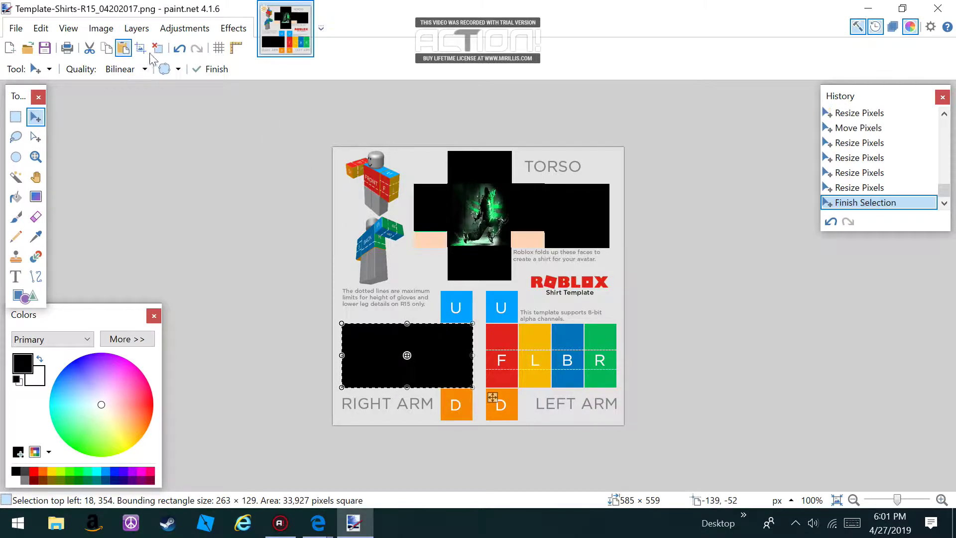
{"action": "left_click_drag", "start_coordinate": [458, 215], "coordinate": [599, 299]}
{"action": "left_click_drag", "start_coordinate": [551, 237], "coordinate": [555, 323]}
{"action": "mouse_move", "coordinate": [475, 347]}
{"action": "left_mouse_down"}
{"action": "mouse_move", "coordinate": [500, 343]}
{"action": "mouse_move", "coordinate": [487, 346]}
{"action": "left_mouse_up"}
{"action": "left_click_drag", "start_coordinate": [551, 371], "coordinate": [552, 388]}
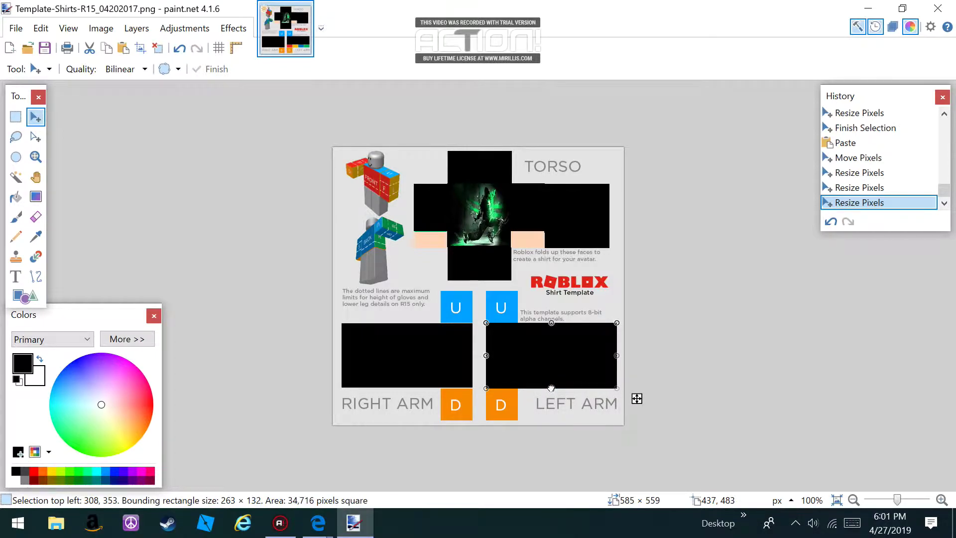
- Paste another black picture and fit it over the right arm's blue U panel at about 69 × 65 px
{"action": "left_click", "coordinate": [124, 52]}
{"action": "left_click_drag", "start_coordinate": [476, 287], "coordinate": [474, 307]}
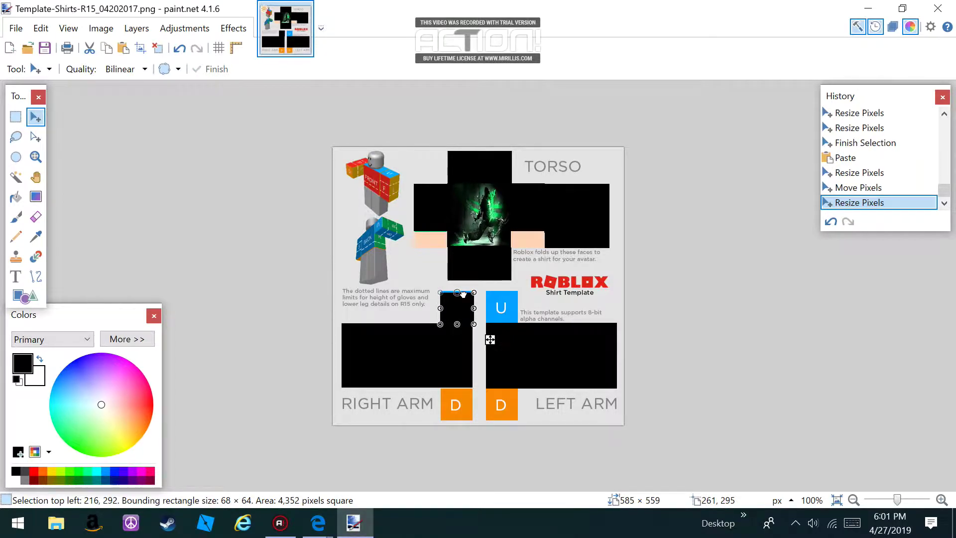
{"action": "left_click_drag", "start_coordinate": [464, 294], "coordinate": [463, 293]}
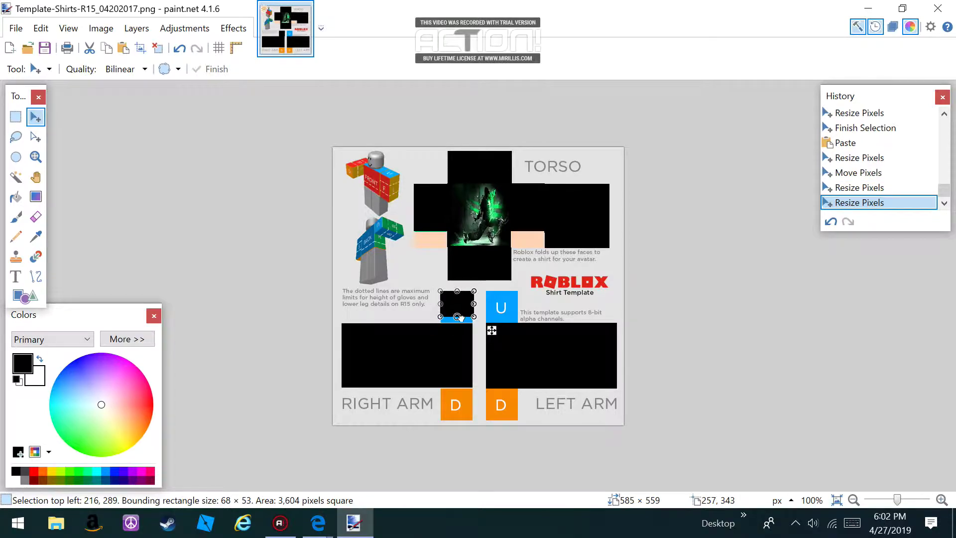
{"action": "left_click_drag", "start_coordinate": [460, 324], "coordinate": [455, 323]}
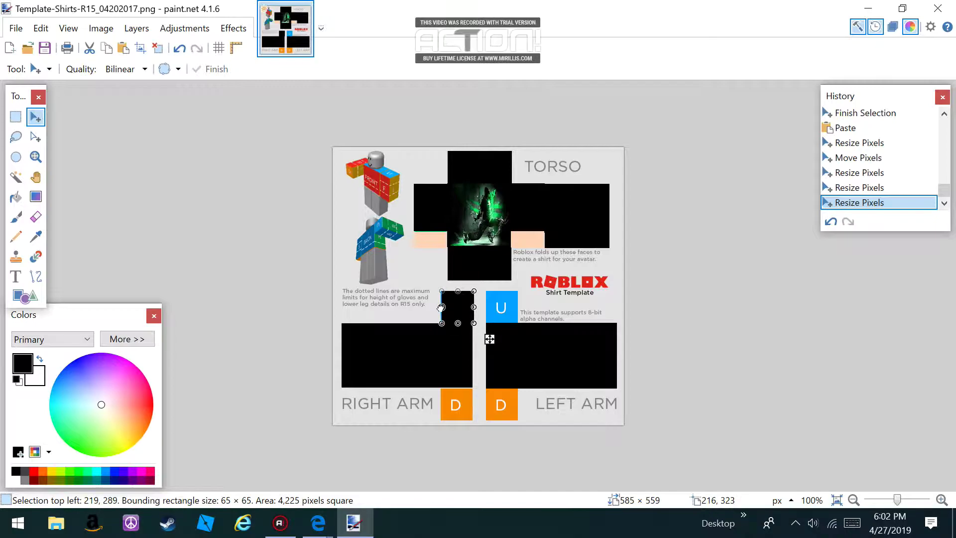
{"action": "left_click_drag", "start_coordinate": [440, 307], "coordinate": [439, 307]}
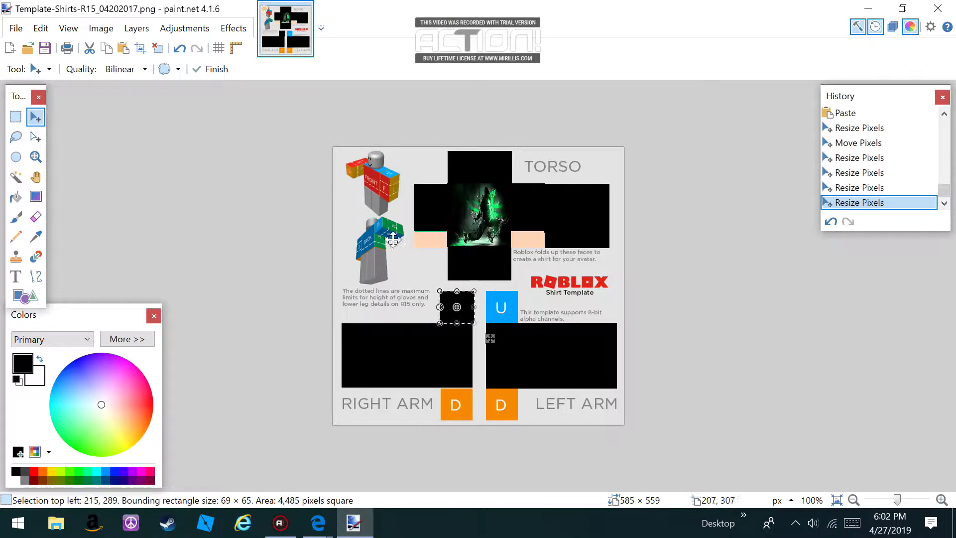
- Paste another black picture and fit it over the left arm's blue U panel at about 65 × 64 px
{"action": "left_click", "coordinate": [123, 48]}
{"action": "left_click_drag", "start_coordinate": [485, 290], "coordinate": [522, 305]}
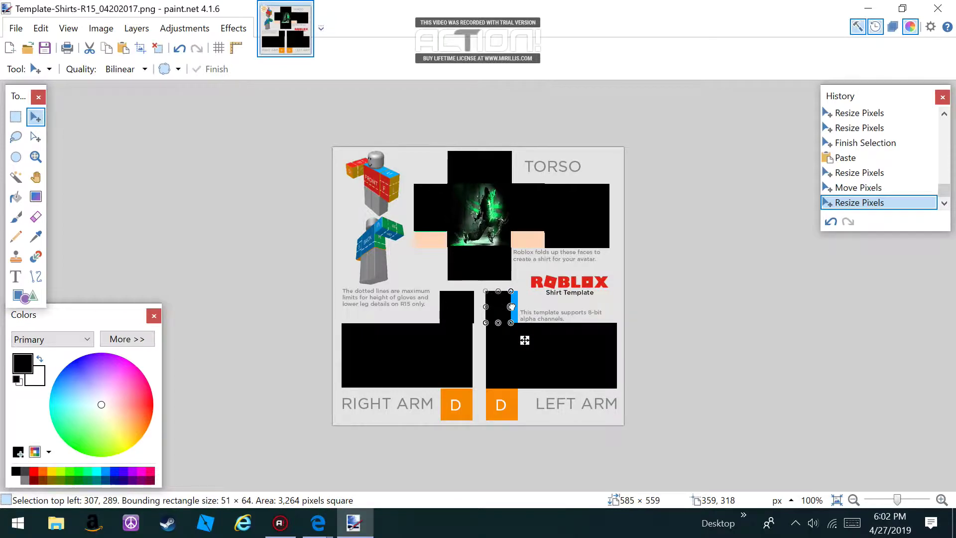
{"action": "left_click_drag", "start_coordinate": [518, 306], "coordinate": [518, 306]}
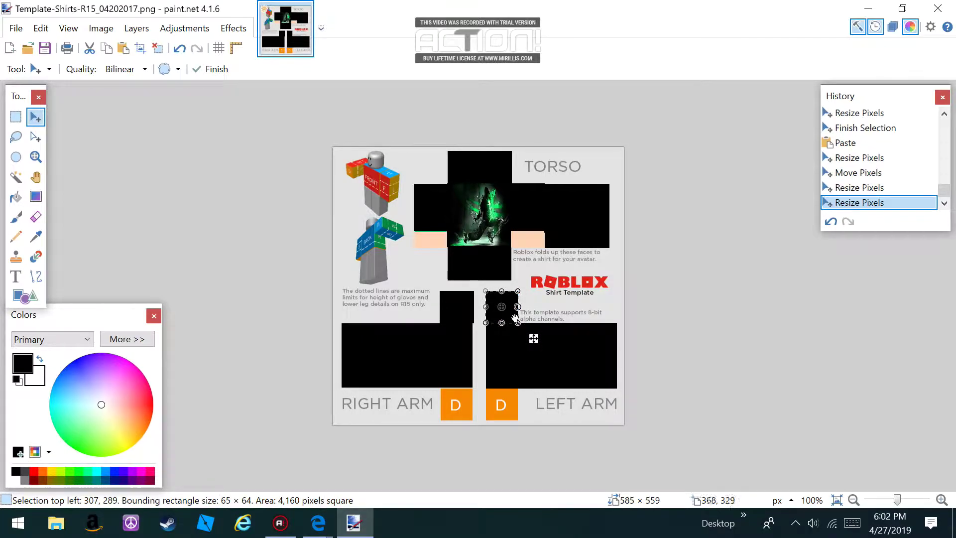
- Open the picture named triggered from the Roblox pictures folder, view it and close it again
{"action": "left_click", "coordinate": [16, 28]}
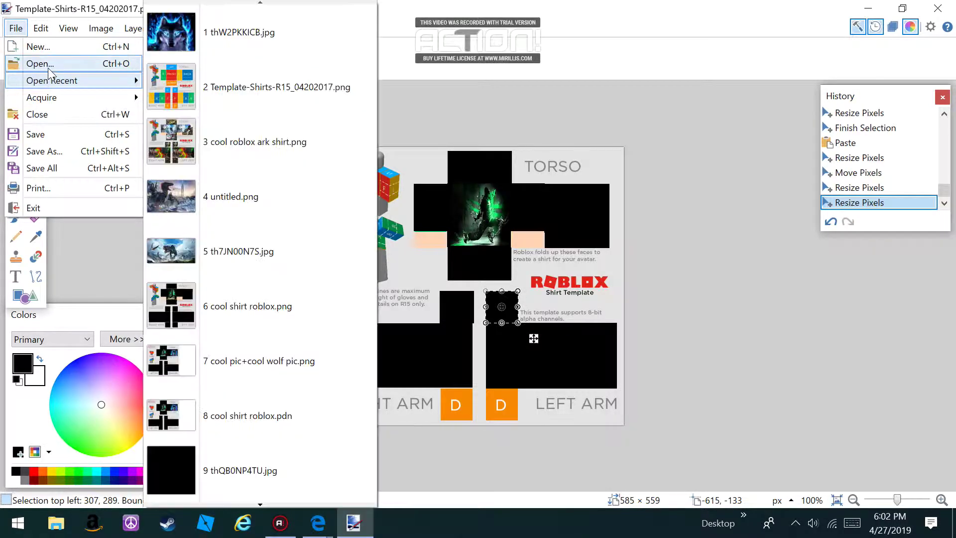
{"action": "left_click", "coordinate": [48, 65]}
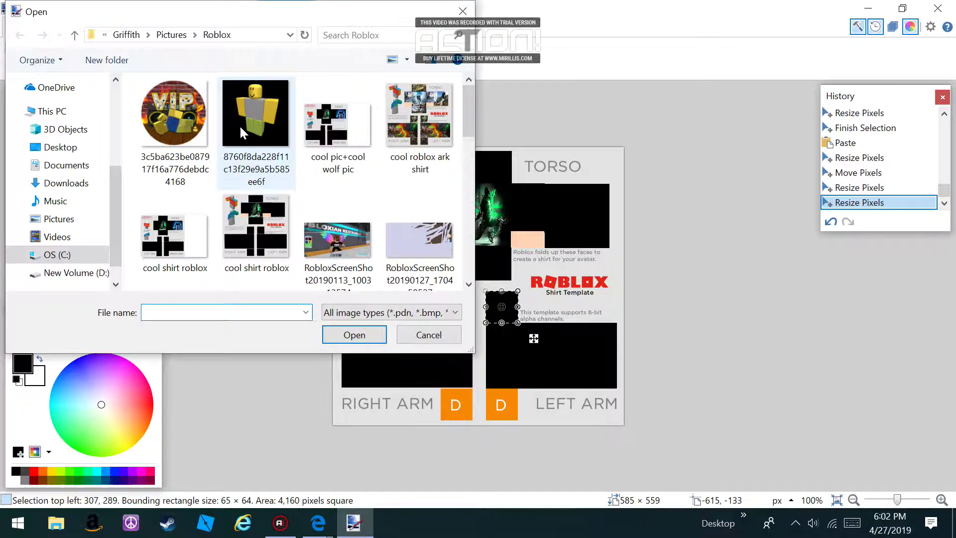
{"action": "scroll", "coordinate": [241, 126], "scroll_direction": "down", "scroll_amount": 3}
{"action": "scroll", "coordinate": [241, 127], "scroll_direction": "up", "scroll_amount": 3}
{"action": "scroll", "coordinate": [277, 117], "scroll_direction": "down", "scroll_amount": 3}
{"action": "scroll", "coordinate": [279, 122], "scroll_direction": "down", "scroll_amount": 5}
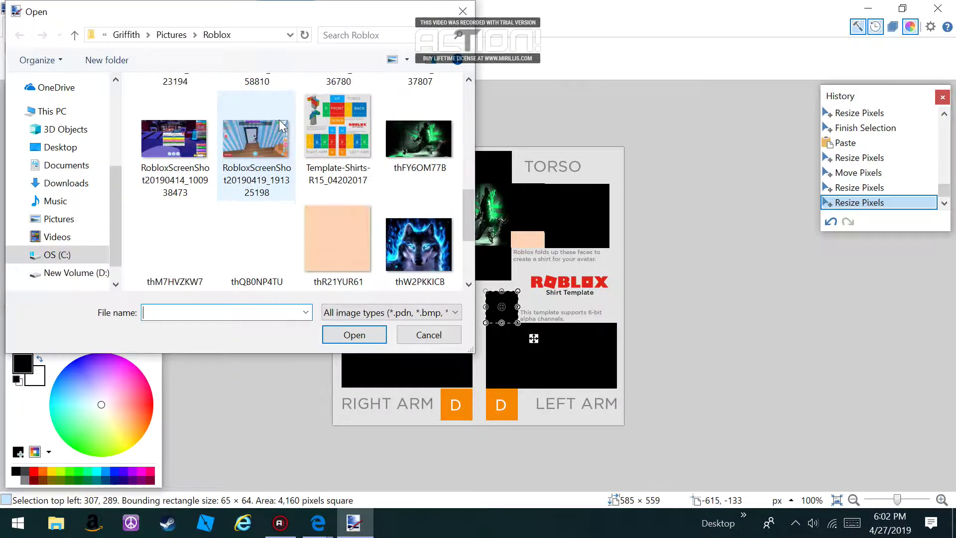
{"action": "left_click", "coordinate": [147, 247]}
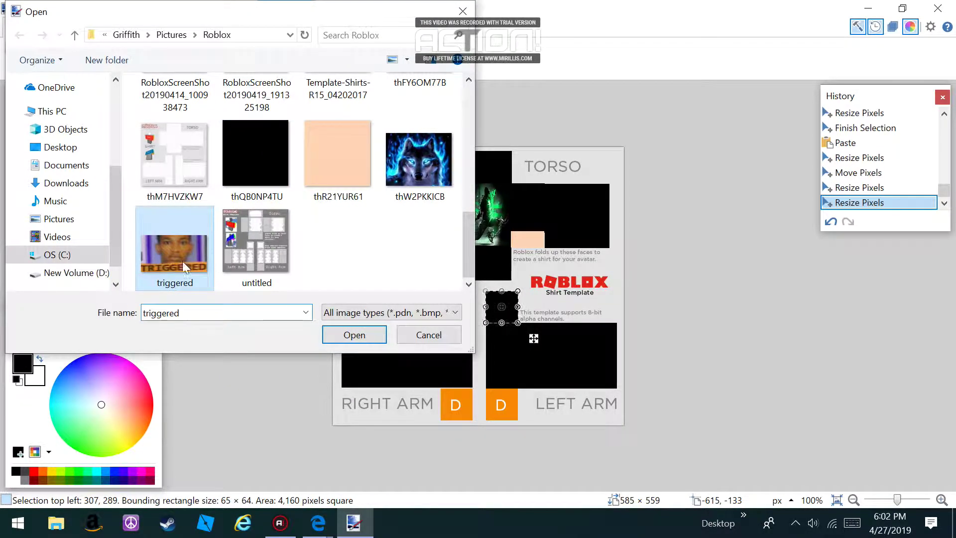
{"action": "left_click", "coordinate": [351, 332]}
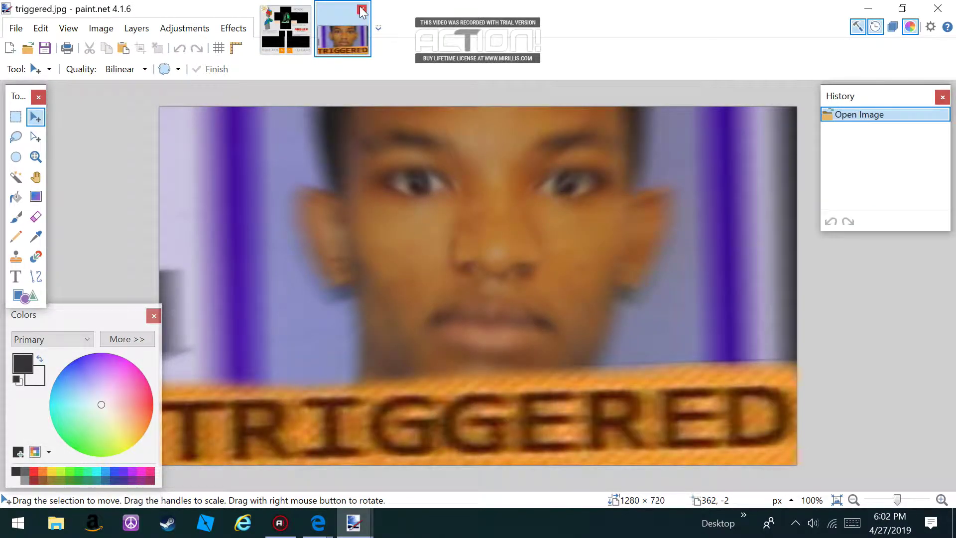
{"action": "left_click", "coordinate": [362, 9]}
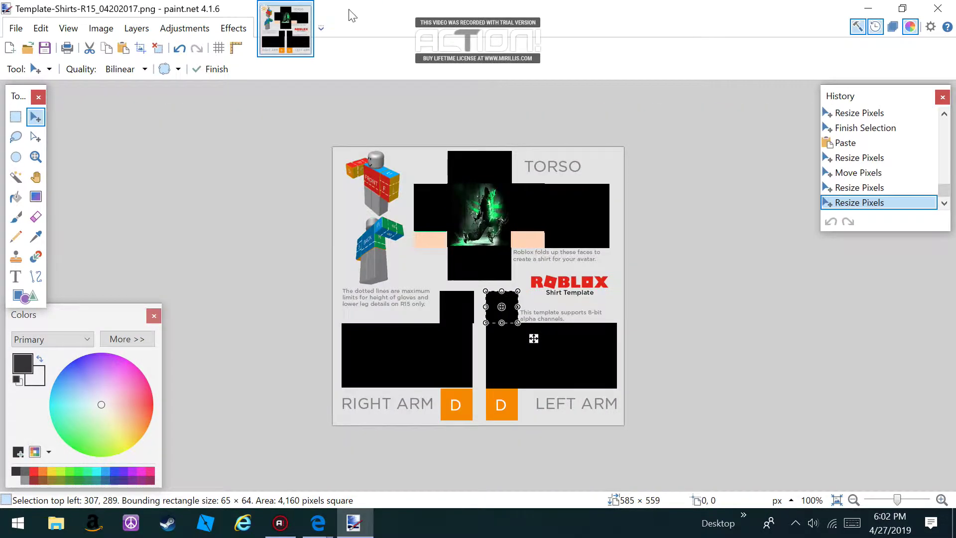
{"action": "left_click", "coordinate": [16, 28]}
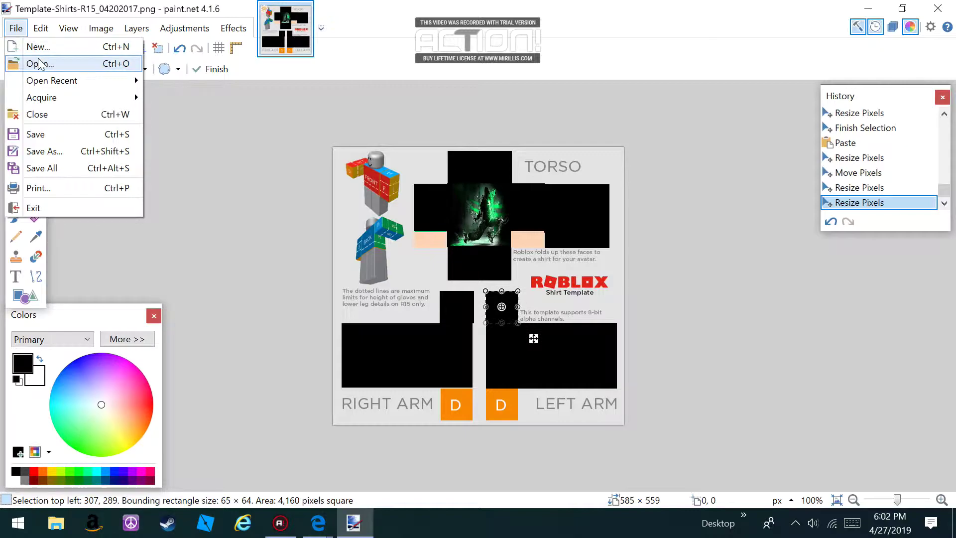
{"action": "left_click", "coordinate": [56, 65]}
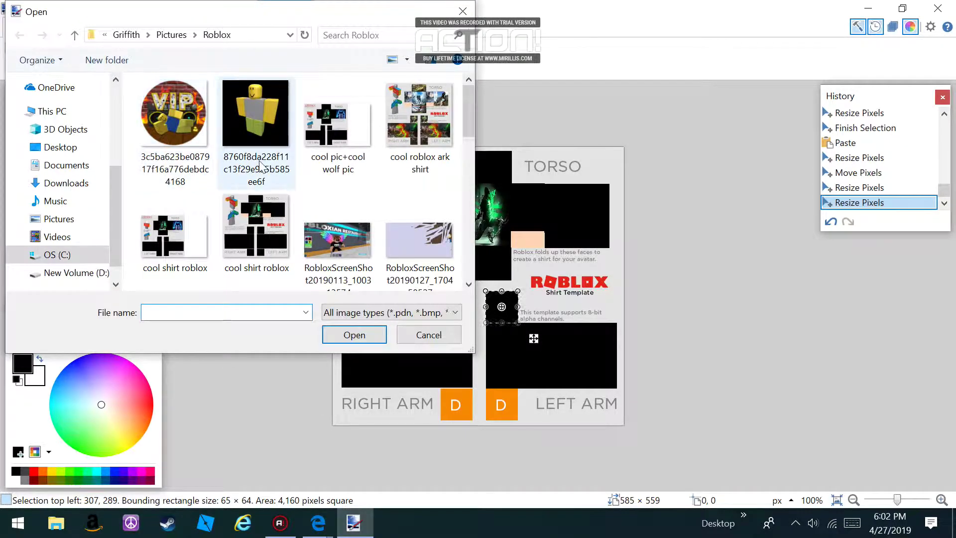
{"action": "scroll", "coordinate": [258, 161], "scroll_direction": "down", "scroll_amount": 10}
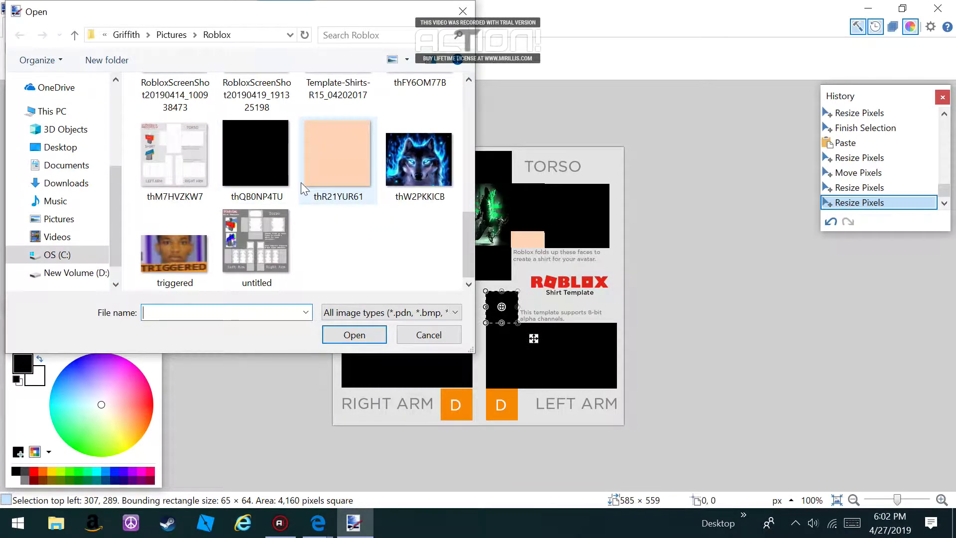
{"action": "left_click", "coordinate": [416, 331]}
- Paste the black picture and fit it over the right arm's orange D panel at about 65 × 64 px
{"action": "left_click", "coordinate": [123, 49]}
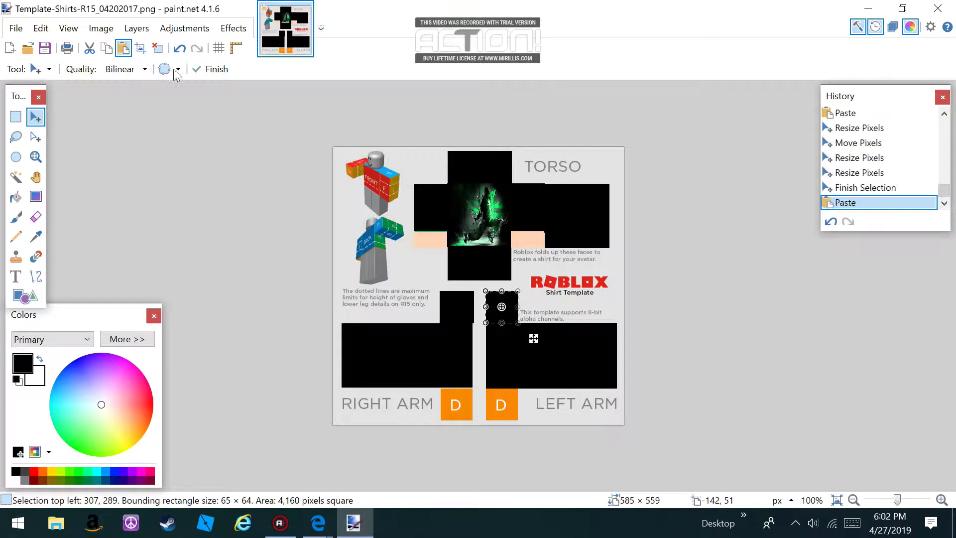
{"action": "left_click_drag", "start_coordinate": [465, 305], "coordinate": [482, 408]}
{"action": "left_click_drag", "start_coordinate": [467, 375], "coordinate": [462, 407]}
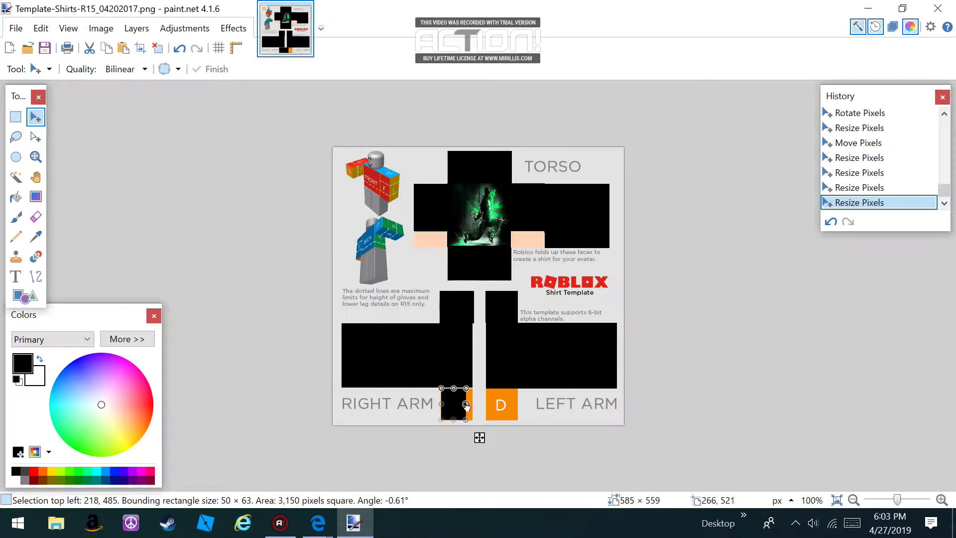
{"action": "left_click_drag", "start_coordinate": [472, 408], "coordinate": [473, 407]}
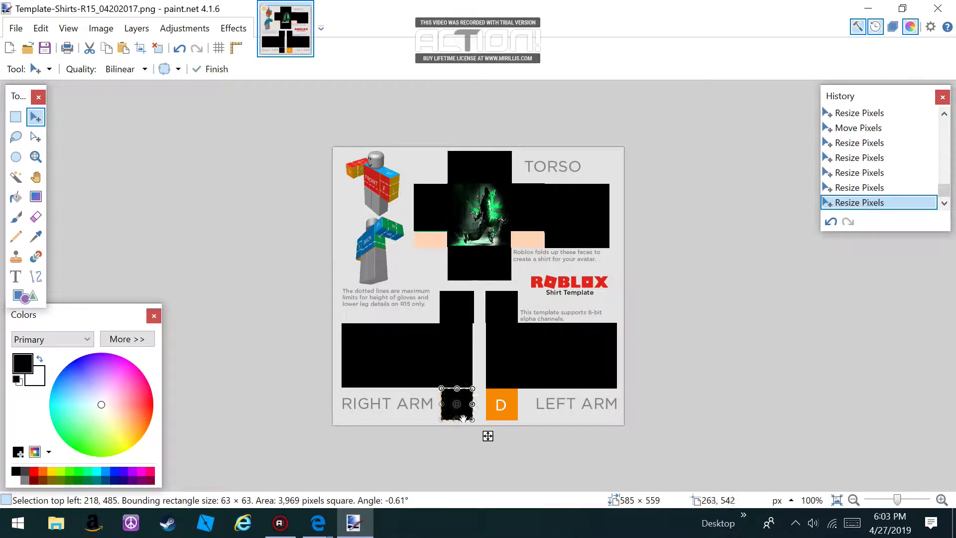
{"action": "left_click", "coordinate": [464, 420]}
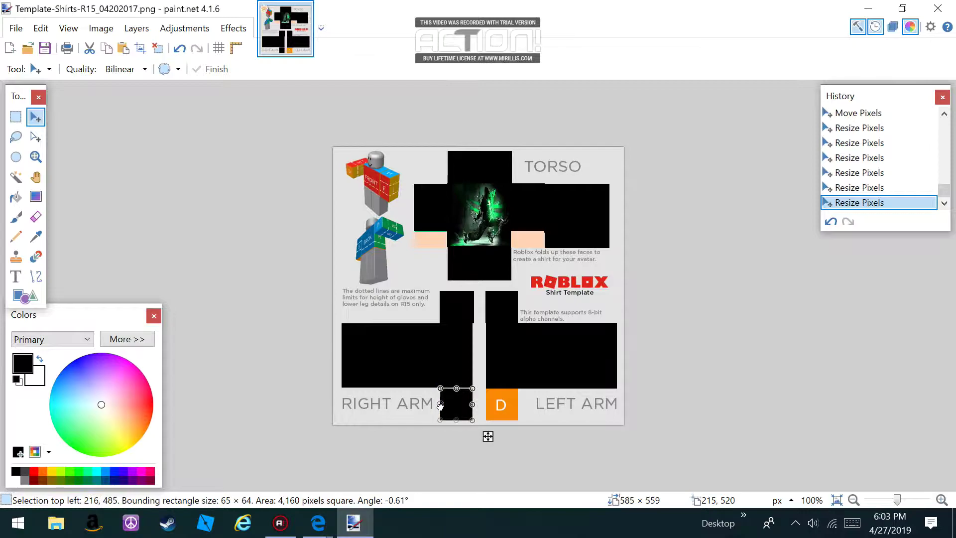
- Paste the black picture again and fit it over the left arm's orange D panel at about 68 × 69 px
{"action": "left_click", "coordinate": [123, 48]}
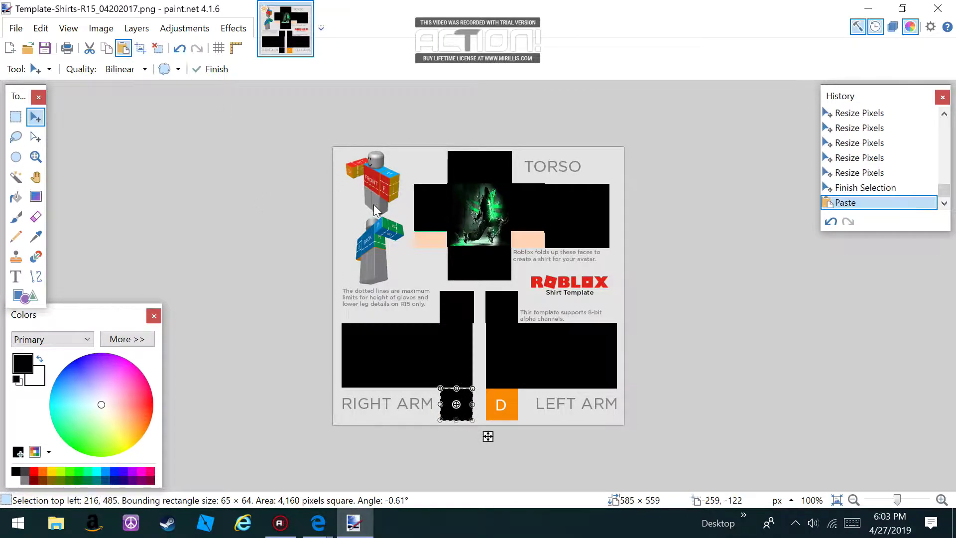
{"action": "left_click_drag", "start_coordinate": [472, 252], "coordinate": [590, 399]}
{"action": "left_click_drag", "start_coordinate": [592, 364], "coordinate": [492, 364]}
{"action": "left_click_drag", "start_coordinate": [471, 296], "coordinate": [470, 401]}
{"action": "left_click_drag", "start_coordinate": [470, 435], "coordinate": [519, 406]}
{"action": "left_click", "coordinate": [471, 414]}
{"action": "left_click_drag", "start_coordinate": [502, 389], "coordinate": [503, 397]}
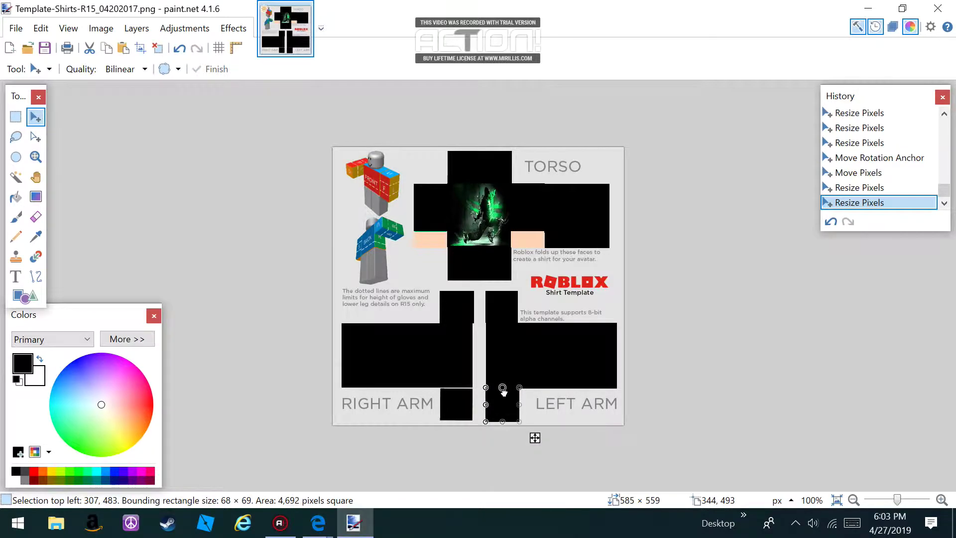
{"action": "left_click", "coordinate": [450, 399]}
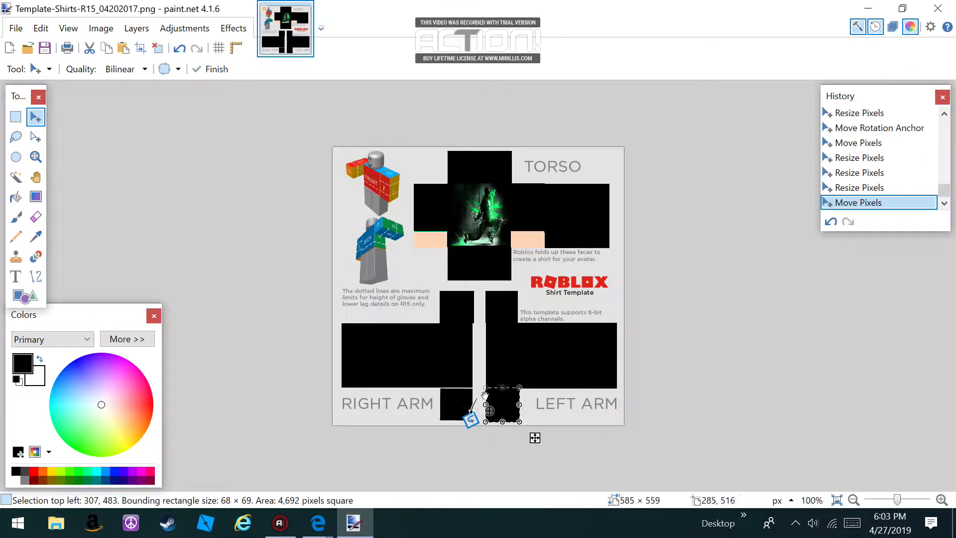
- Paste one more black picture over the right arm's D panel, rotated about -90.56° and sized about 74 × 76 px to overlap the panel above
{"action": "left_click", "coordinate": [123, 48]}
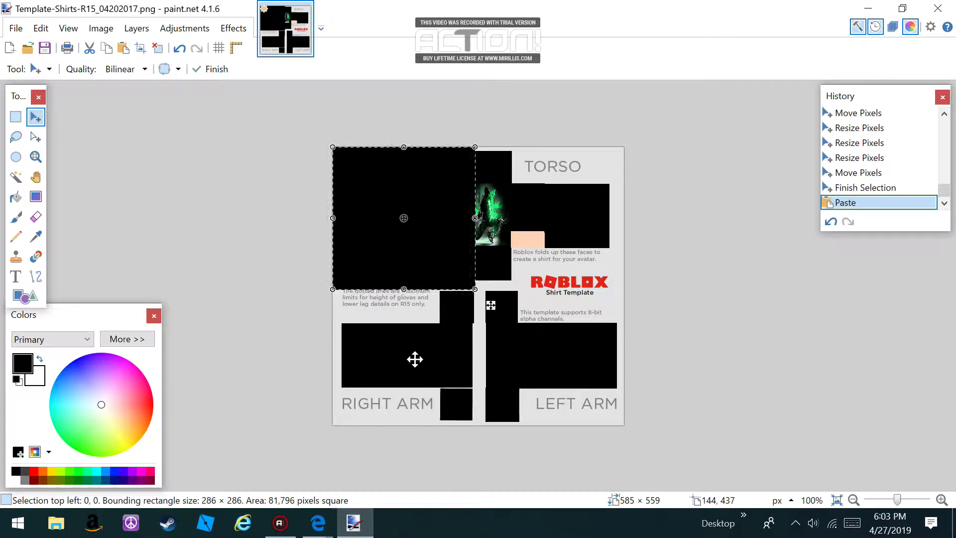
{"action": "left_click_drag", "start_coordinate": [475, 290], "coordinate": [472, 405]}
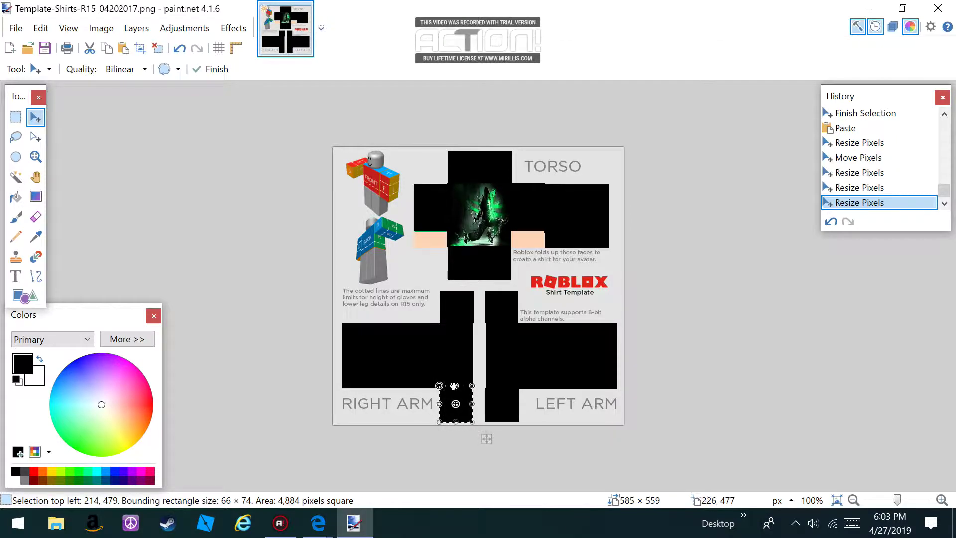
{"action": "left_click", "coordinate": [494, 401]}
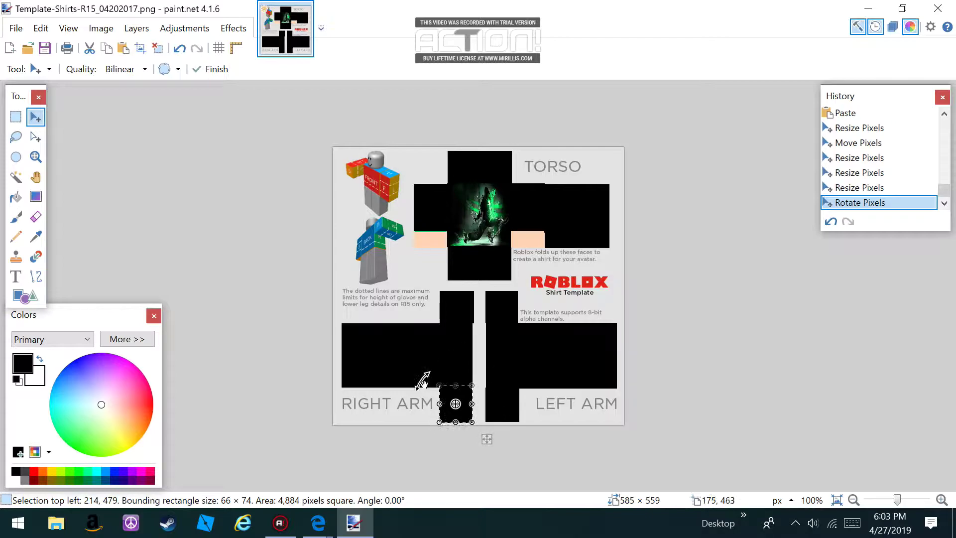
{"action": "left_click_drag", "start_coordinate": [423, 393], "coordinate": [456, 382]}
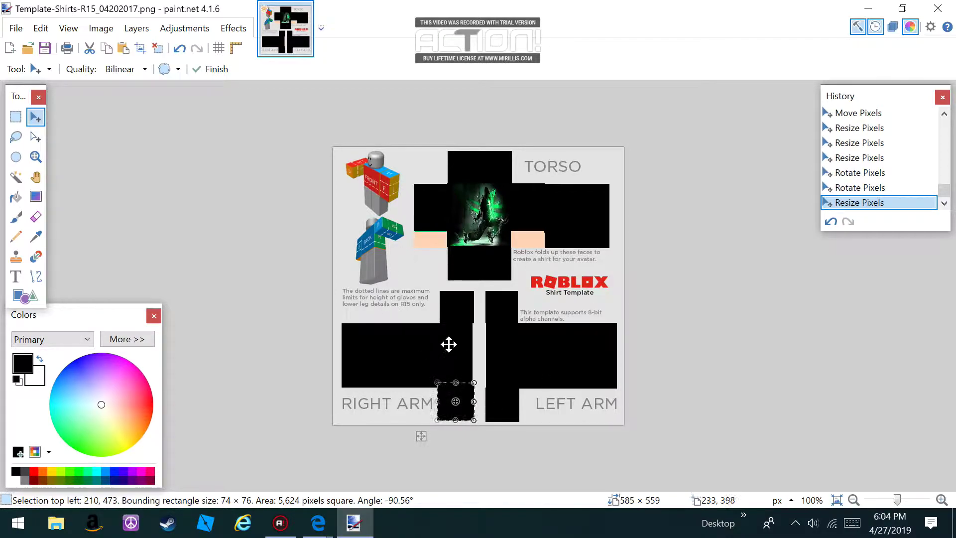
- Start saving the finished shirt template under a new name
{"action": "left_click", "coordinate": [16, 28]}
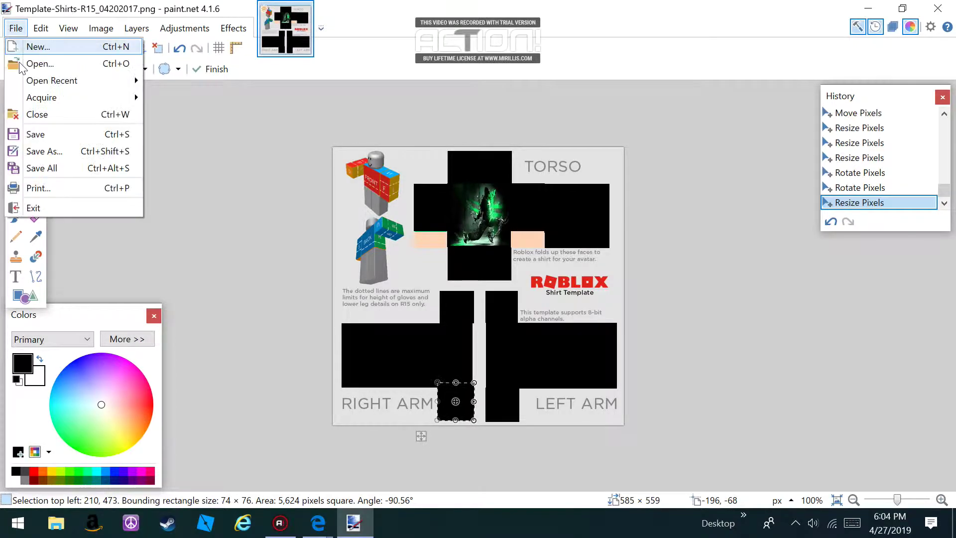
{"action": "left_click", "coordinate": [39, 156]}
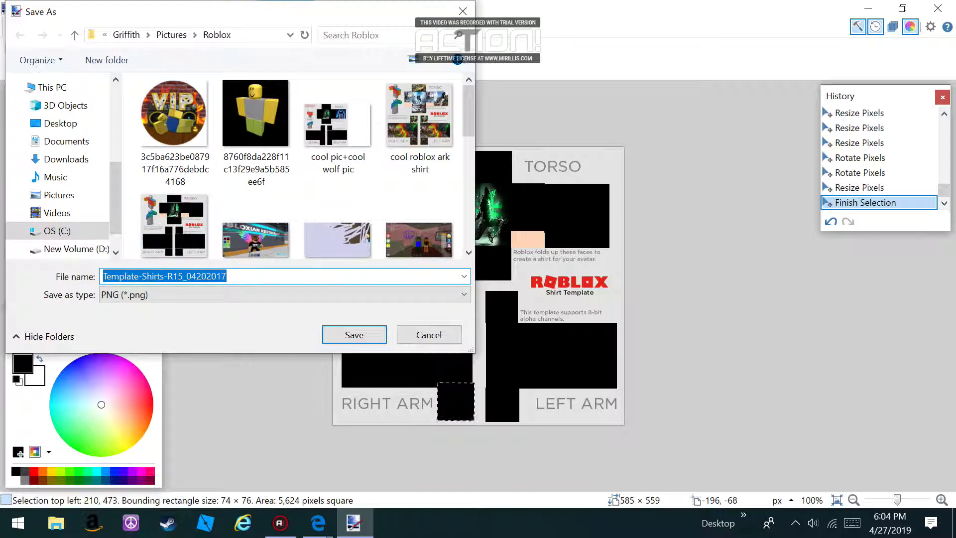
{"action": "key", "text": "BackSpace"}
{"action": "type", "text": "make sher you have b"}
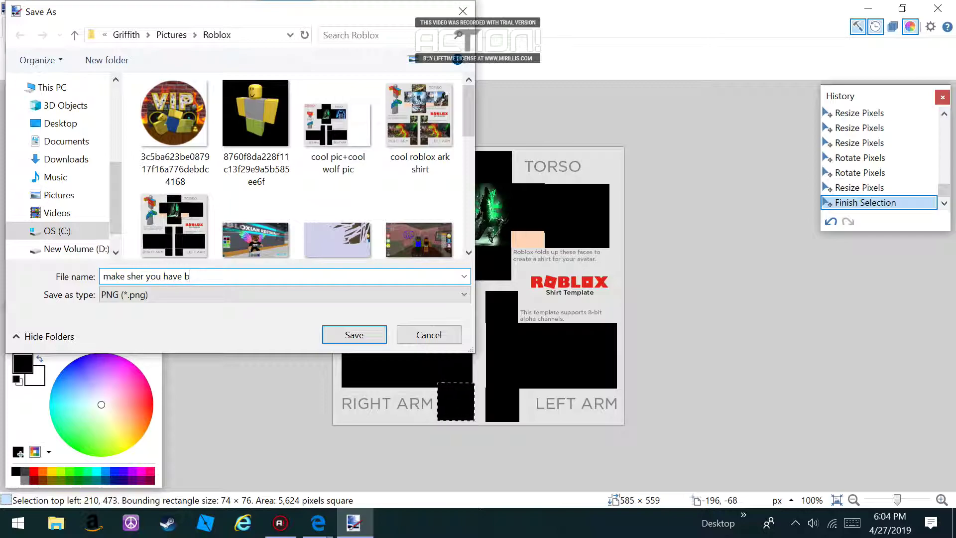
{"action": "key", "text": "BackSpace"}
{"action": "key", "text": "BackSpace"}
{"action": "key", "text": "BackSpace"}
{"action": "key", "text": "BackSpace"}
{"action": "key", "text": "BackSpace"}
{"action": "key", "text": "BackSpace"}
{"action": "key", "text": "BackSpace"}
{"action": "key", "text": "BackSpace"}
{"action": "key", "text": "BackSpace"}
{"action": "key", "text": "BackSpace"}
{"action": "key", "text": "BackSpace"}
{"action": "key", "text": "BackSpace"}
{"action": "key", "text": "BackSpace"}
{"action": "key", "text": "BackSpace"}
{"action": "key", "text": "BackSpace"}
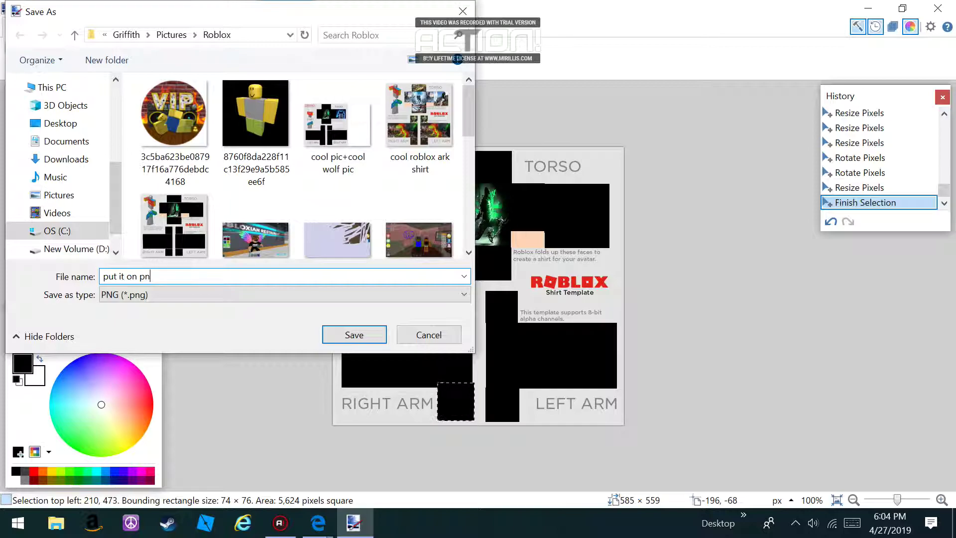
- Save the template as a PNG named "cool shirt" in the Roblox pictures folder, accepting the save configuration
{"action": "type", "text": "cool"}
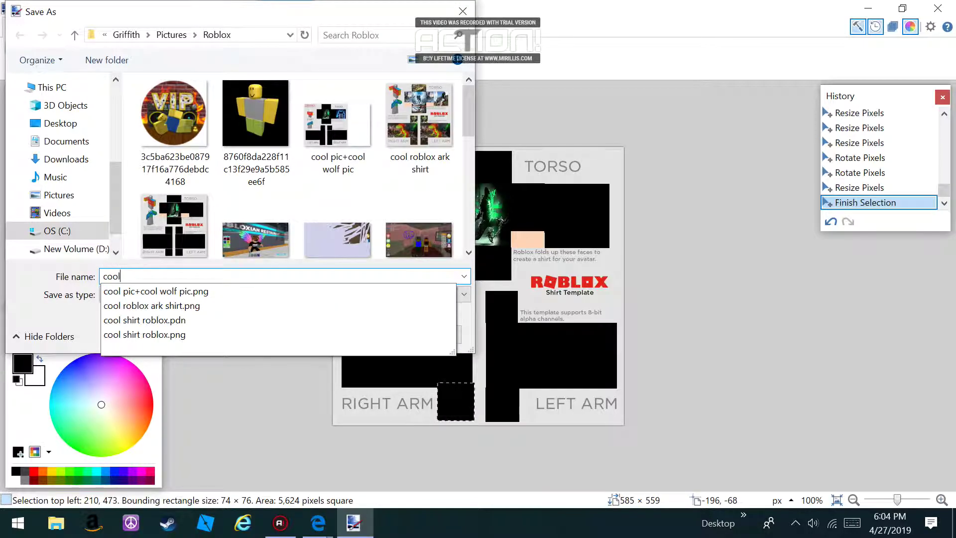
{"action": "type", "text": " shi"}
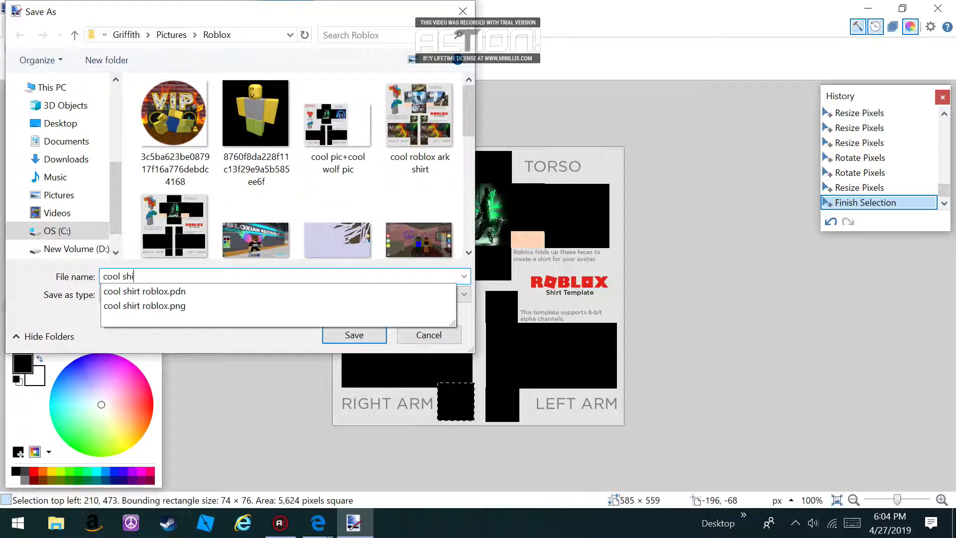
{"action": "type", "text": "rt"}
{"action": "key", "text": "Down"}
{"action": "key", "text": "Down"}
{"action": "key", "text": "Return"}
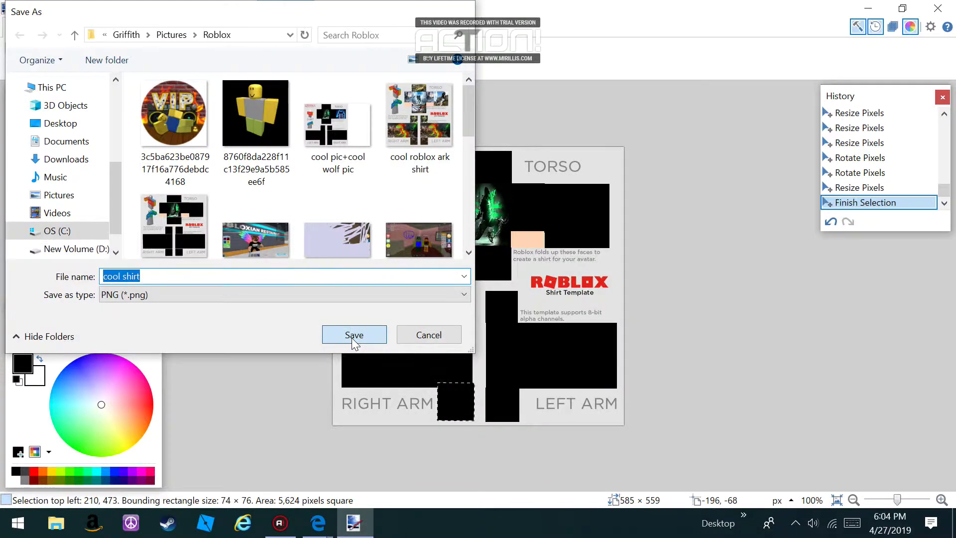
{"action": "left_click", "coordinate": [351, 336]}
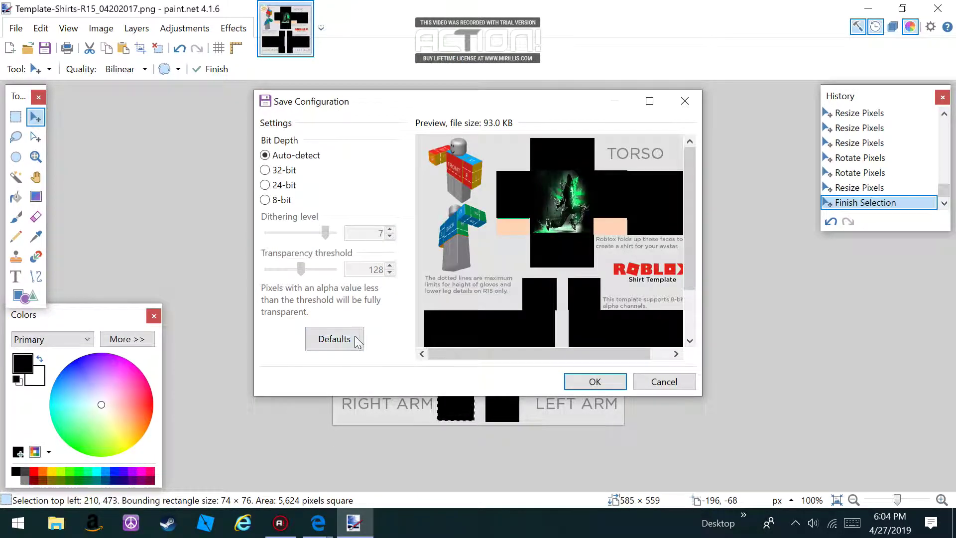
{"action": "left_click", "coordinate": [605, 384]}
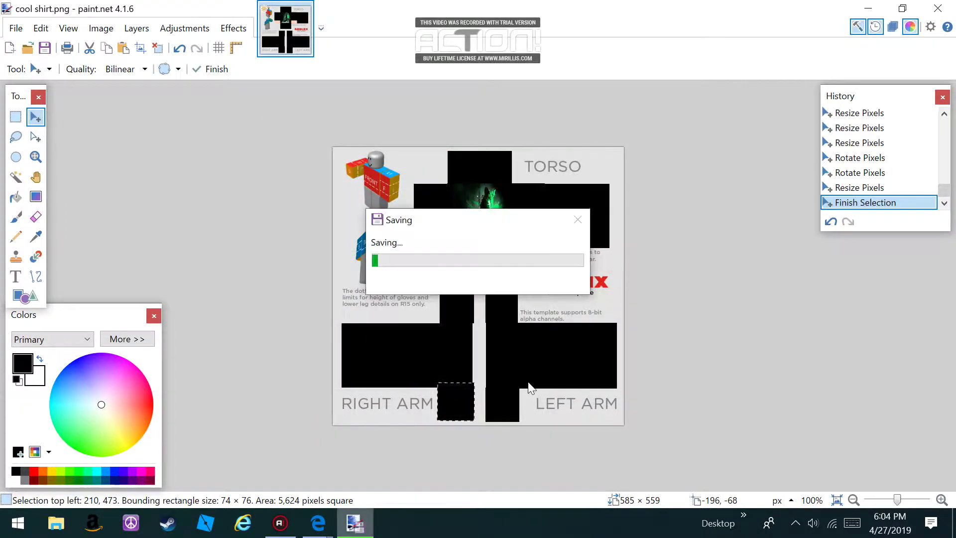
{"action": "left_click", "coordinate": [868, 8]}
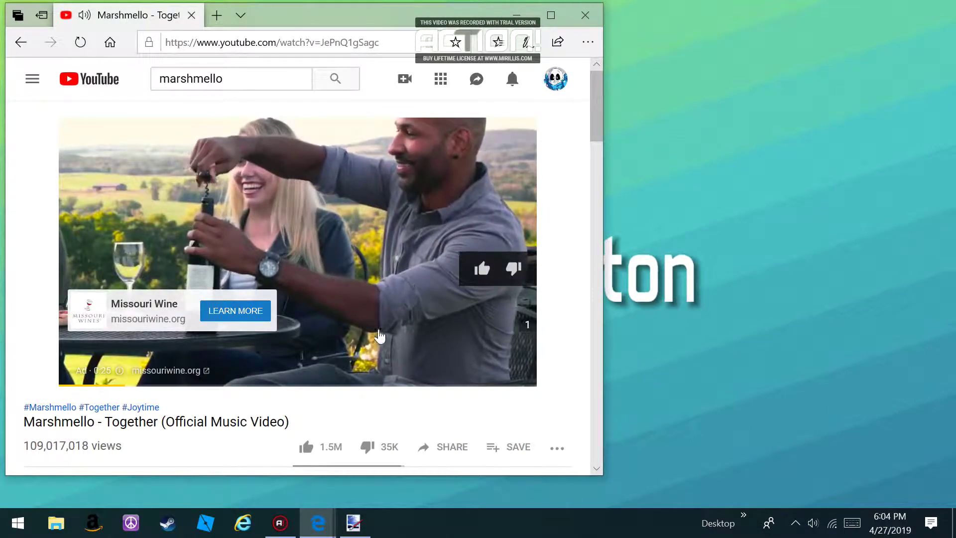
{"action": "left_click", "coordinate": [367, 529]}
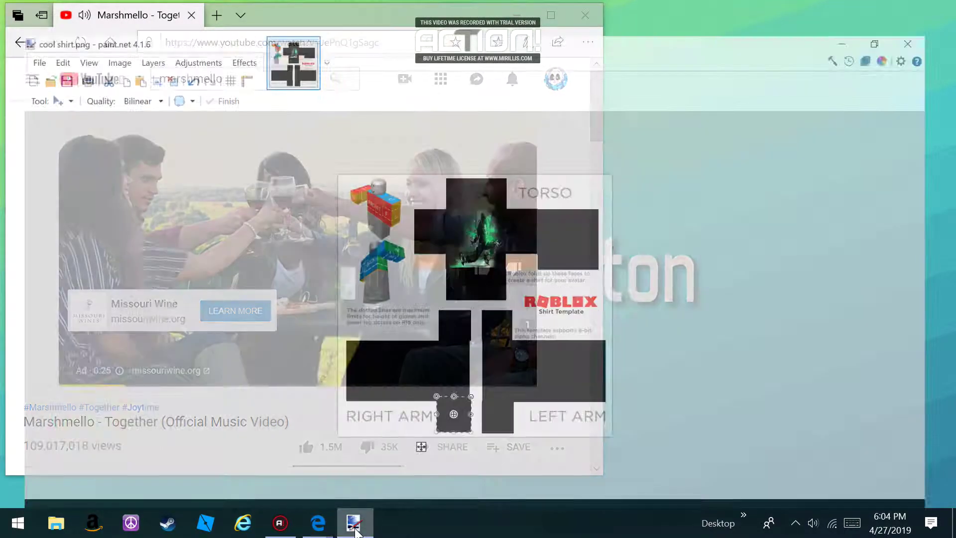
{"action": "mouse_move", "coordinate": [329, 530]}
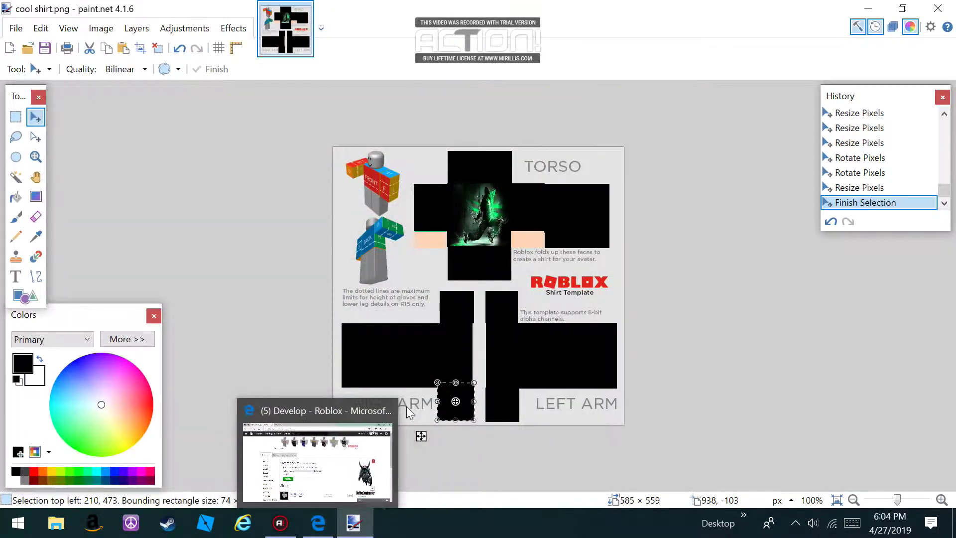
{"action": "left_click", "coordinate": [353, 408]}
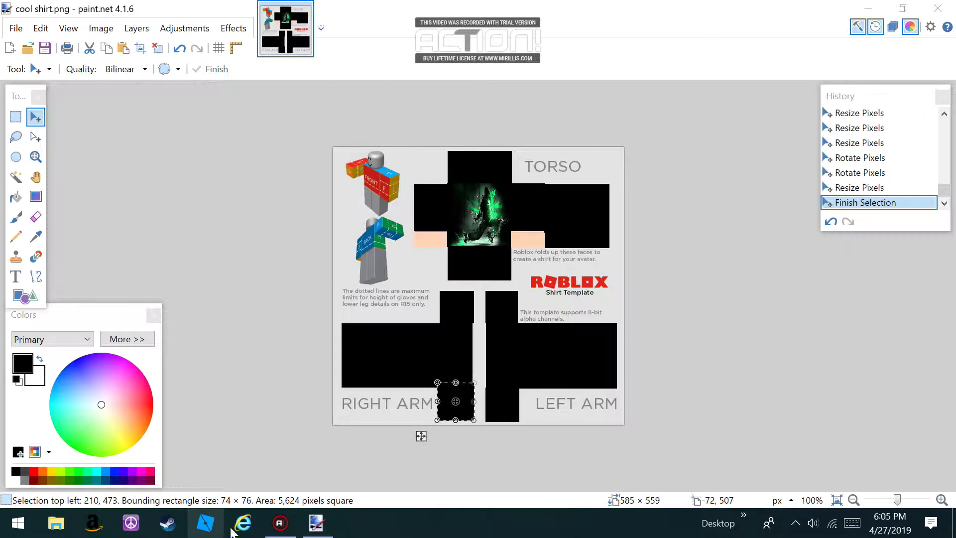
- Switch to Microsoft Edge in a maximized window and go to roblox.com
{"action": "left_click", "coordinate": [234, 529]}
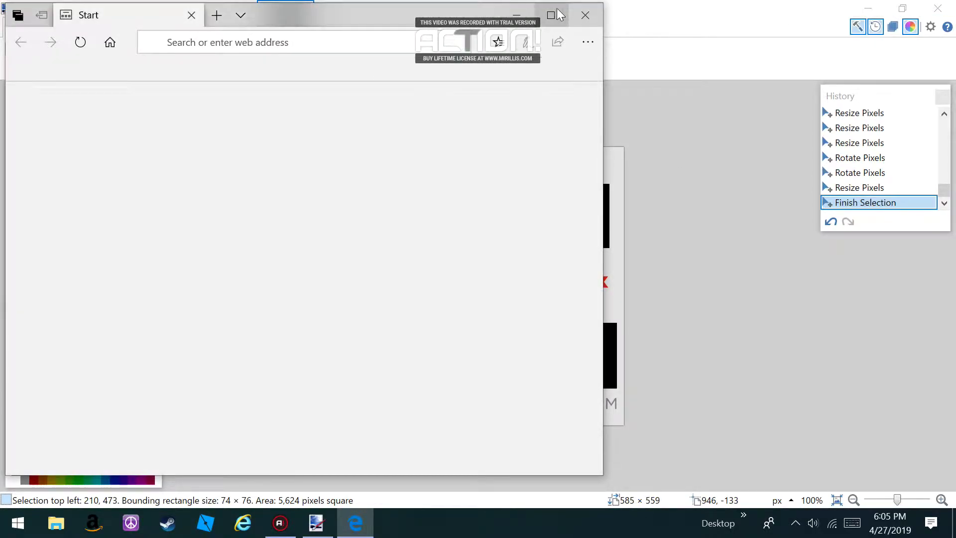
{"action": "left_click", "coordinate": [557, 9]}
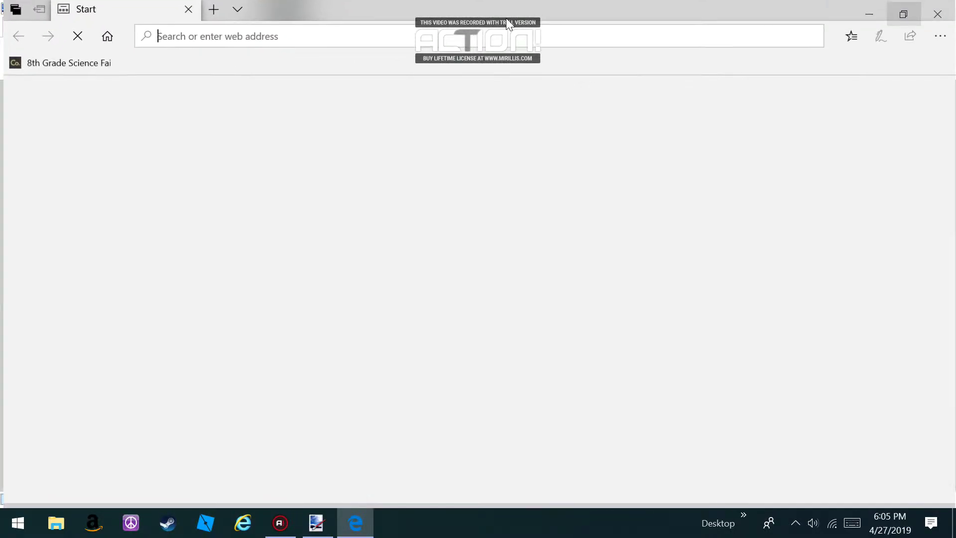
{"action": "type", "text": "rob"}
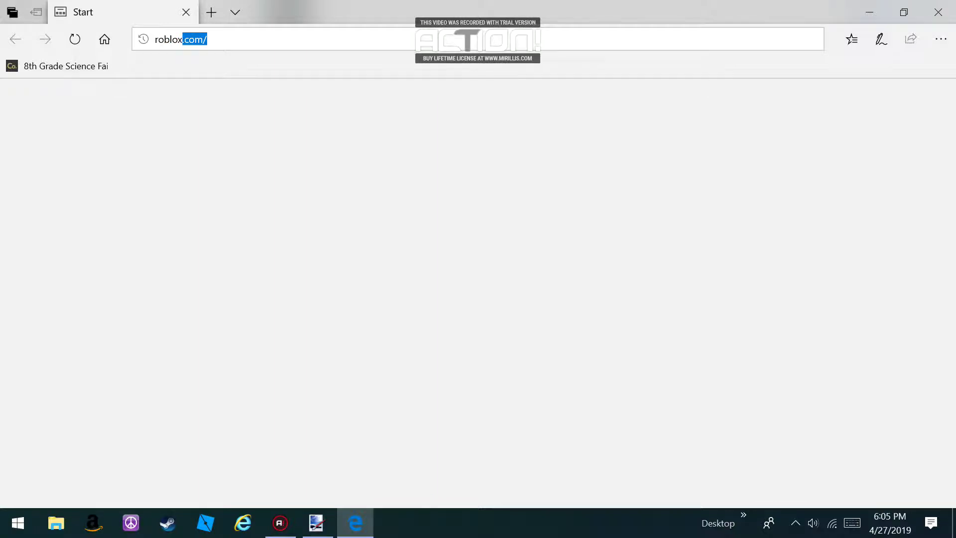
{"action": "type", "text": "lox"}
{"action": "key", "text": "Return"}
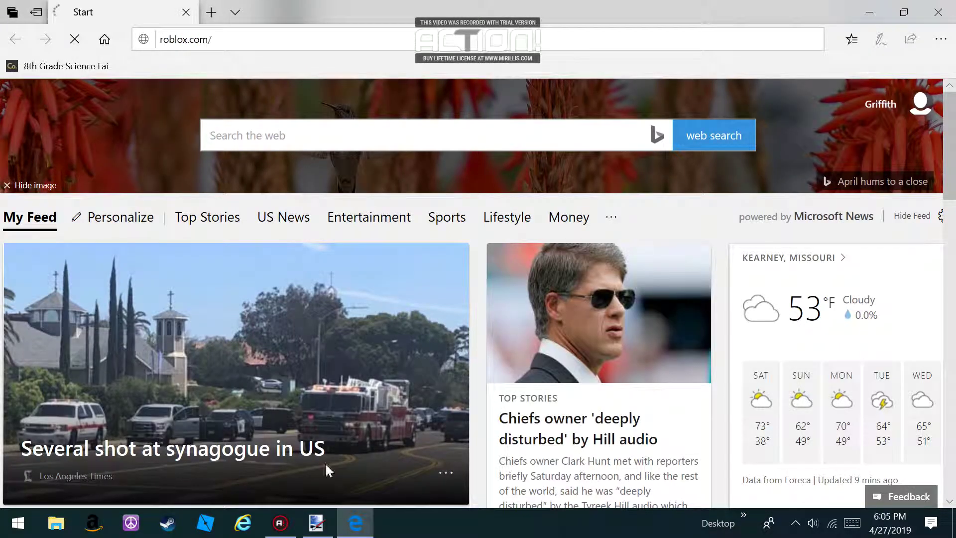
- Close paint.net, return to Microsoft Edge and load the Roblox home page
{"action": "left_click", "coordinate": [318, 523]}
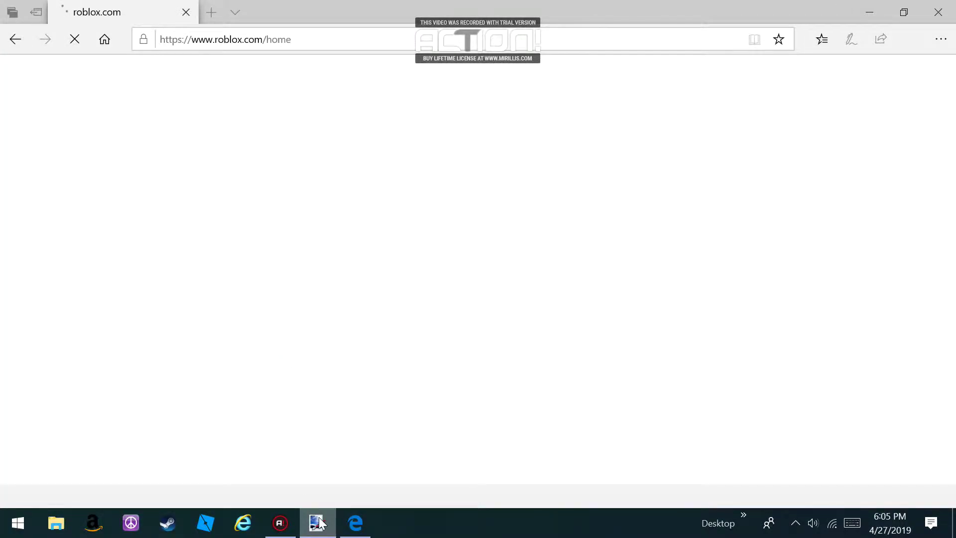
{"action": "left_click", "coordinate": [355, 523]}
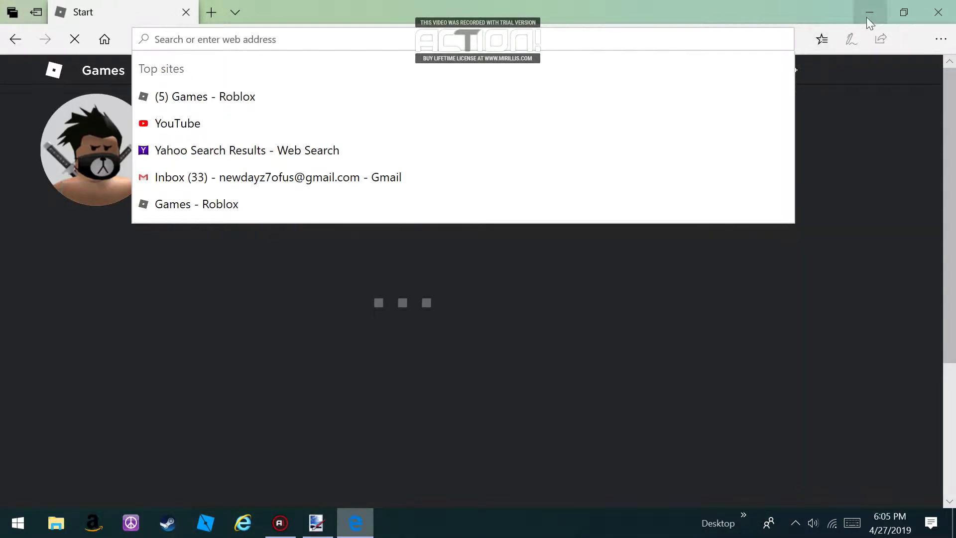
{"action": "left_click", "coordinate": [866, 11]}
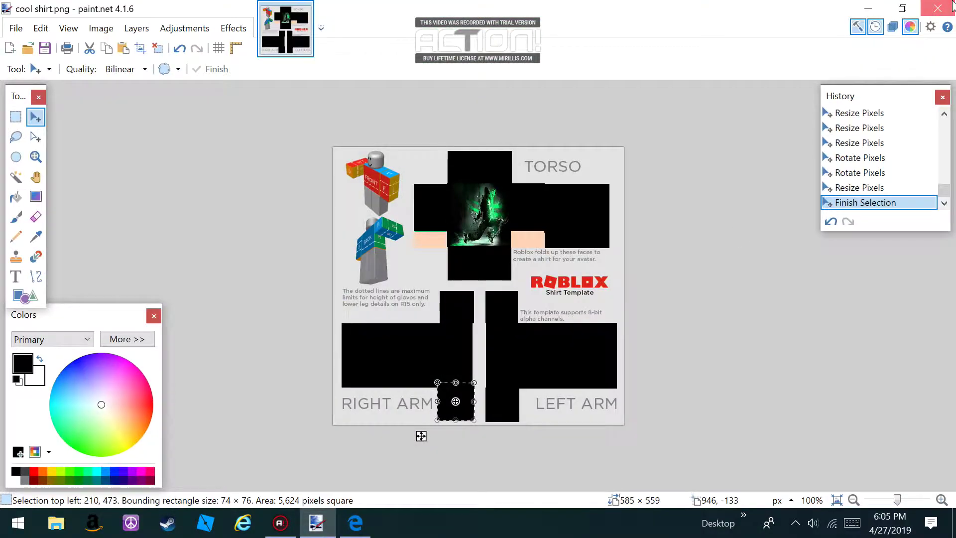
{"action": "left_click", "coordinate": [943, 6]}
{"action": "left_click", "coordinate": [319, 522]}
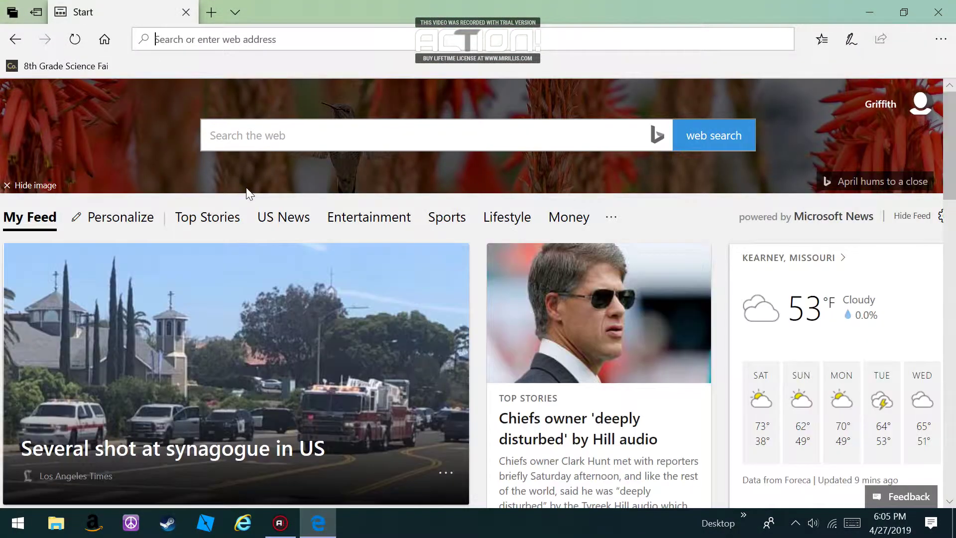
{"action": "type", "text": "roblox"}
{"action": "key", "text": "Return"}
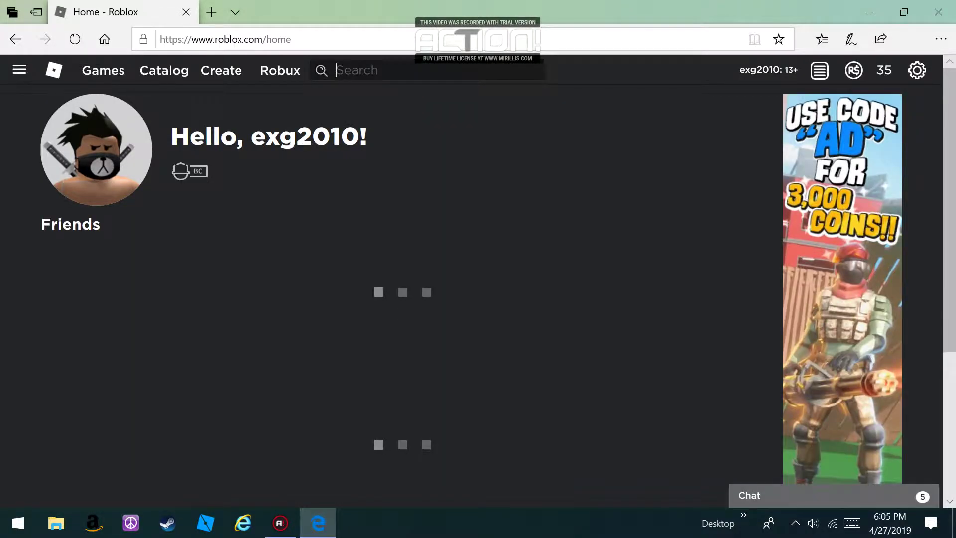
{"action": "type", "text": "d"}
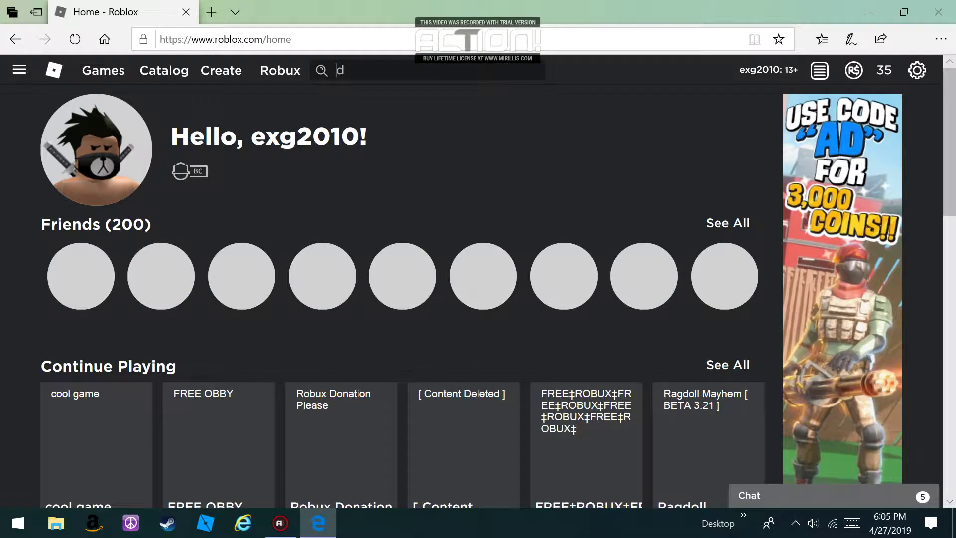
{"action": "type", "text": "o a"}
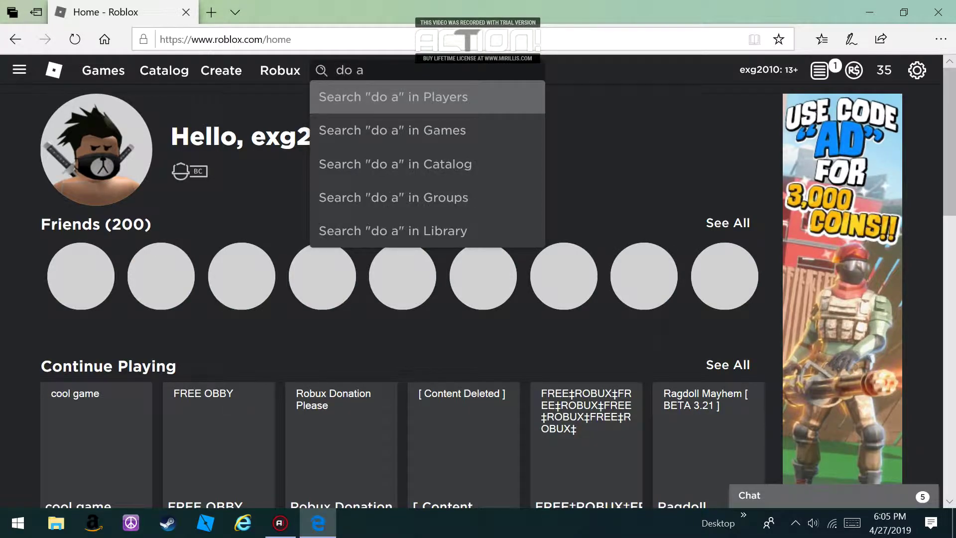
{"action": "type", "text": " random "}
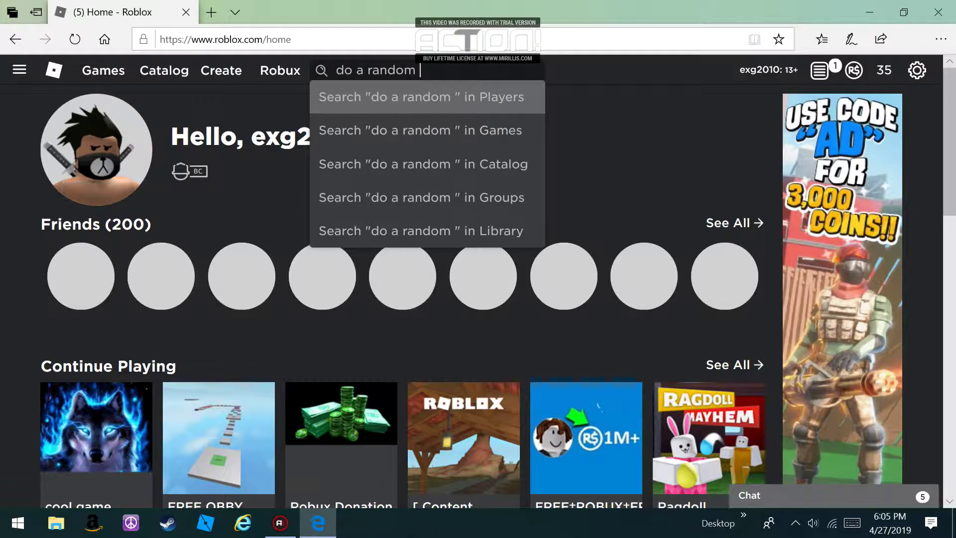
{"action": "type", "text": "leterd"}
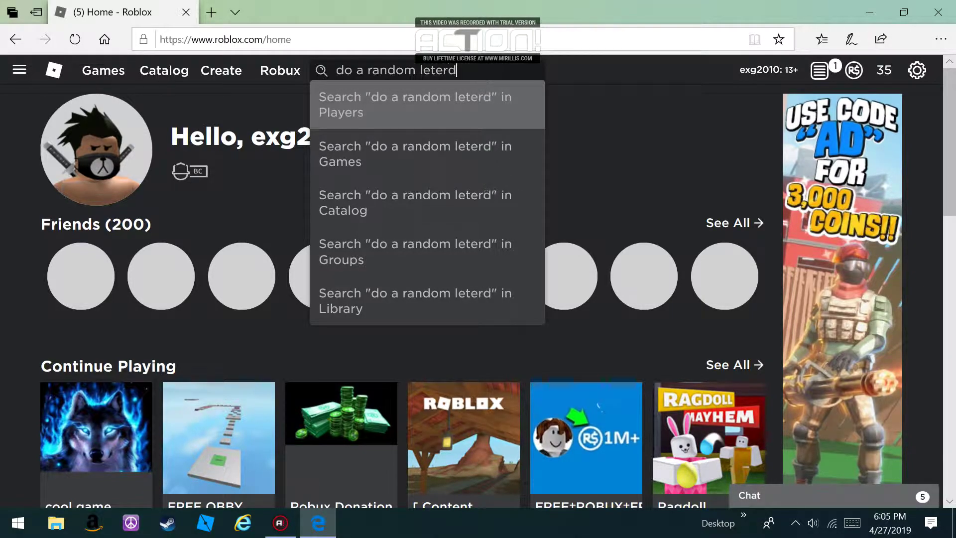
{"action": "key", "text": "BackSpace"}
{"action": "type", "text": "s"}
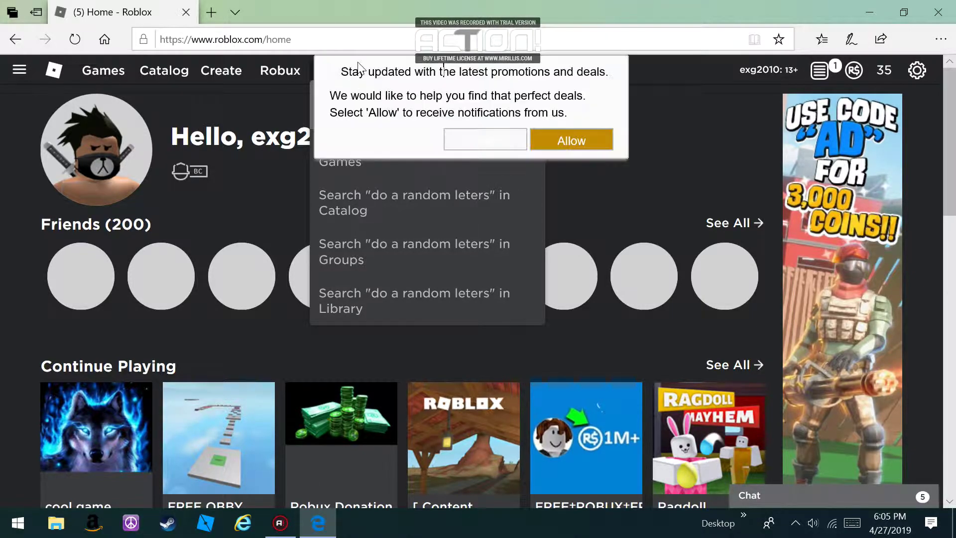
{"action": "key", "text": "Escape"}
{"action": "left_click", "coordinate": [450, 142]}
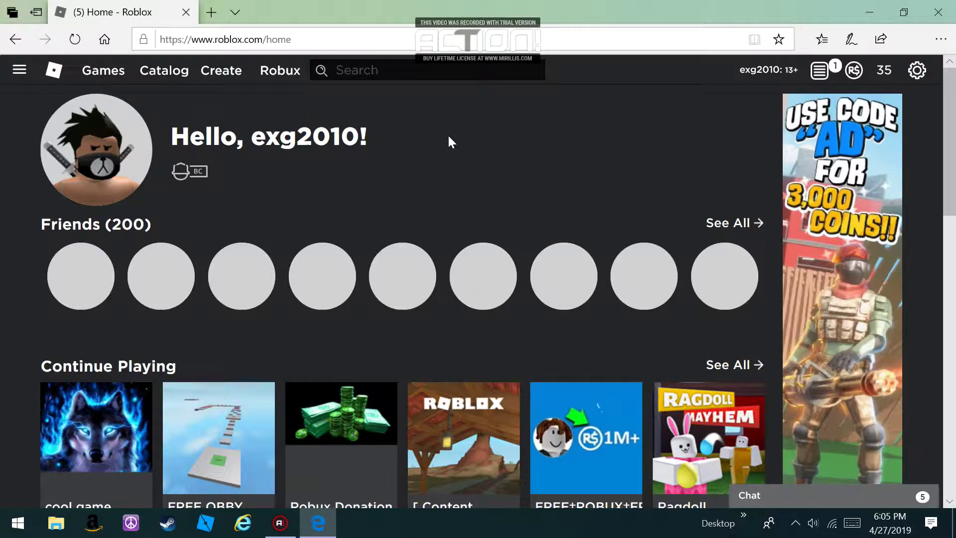
- Search the Roblox Library for "dasdasdas" to reach the Develop page, and open My Creations
{"action": "type", "text": "dasdasdas"}
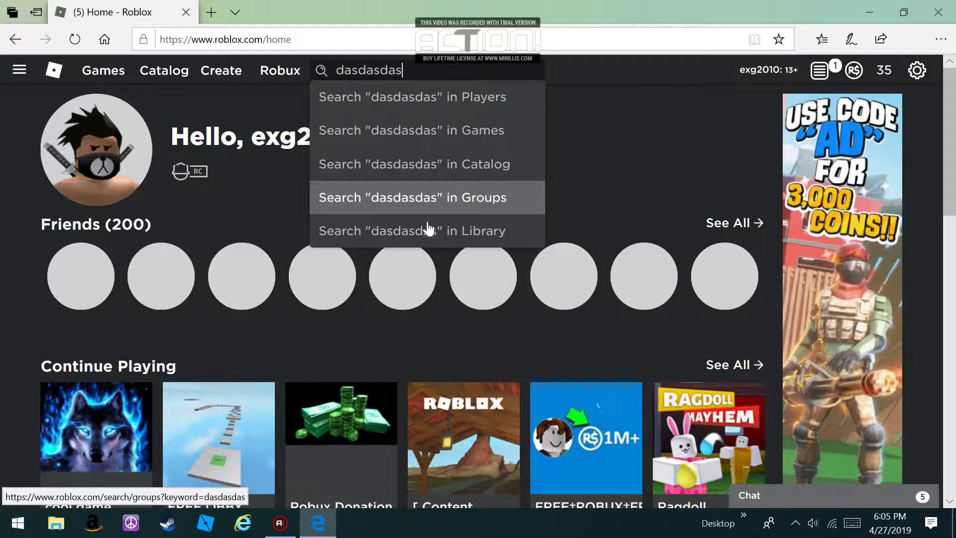
{"action": "left_click", "coordinate": [431, 231]}
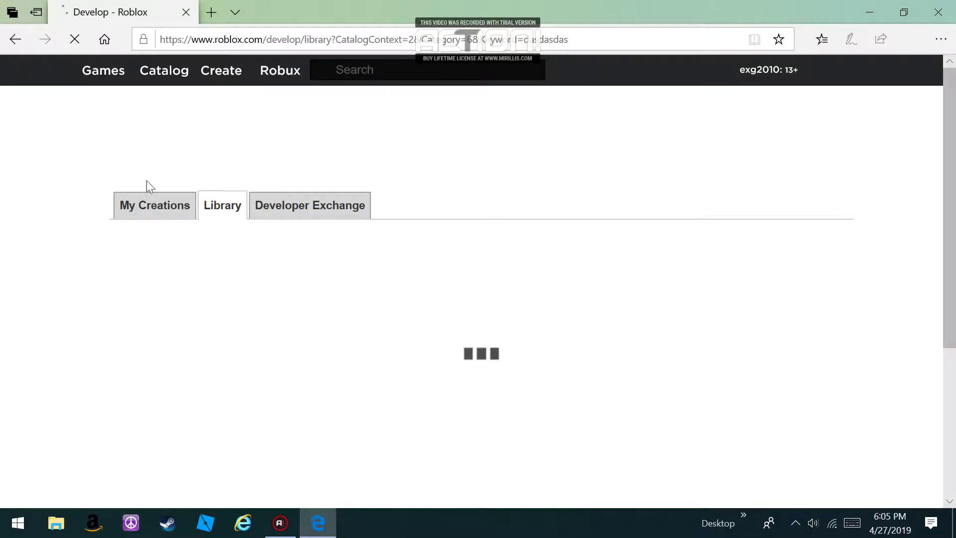
{"action": "left_click", "coordinate": [150, 206]}
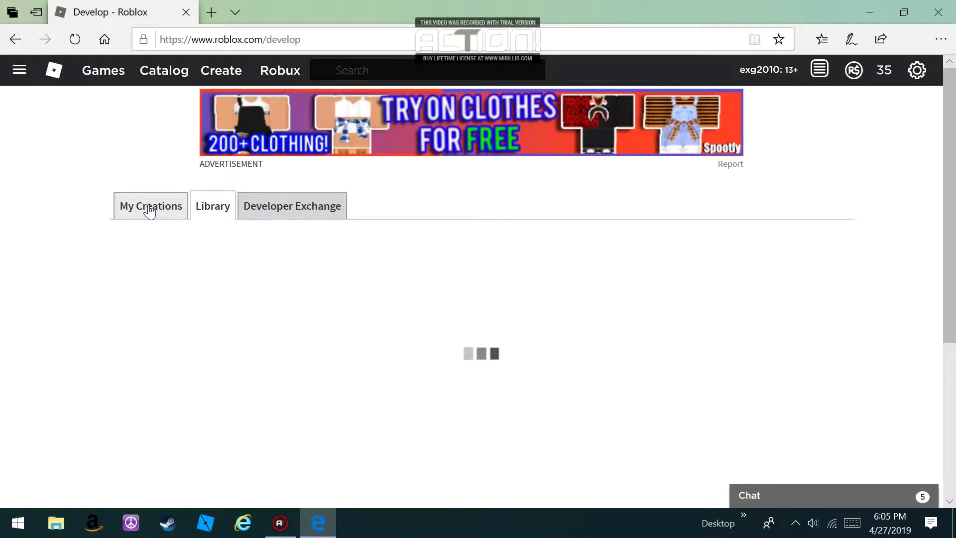
- Open the Shirts section of My Creations and look over the Create a Shirt form and existing shirts
{"action": "scroll", "coordinate": [175, 274], "scroll_direction": "down", "scroll_amount": 1}
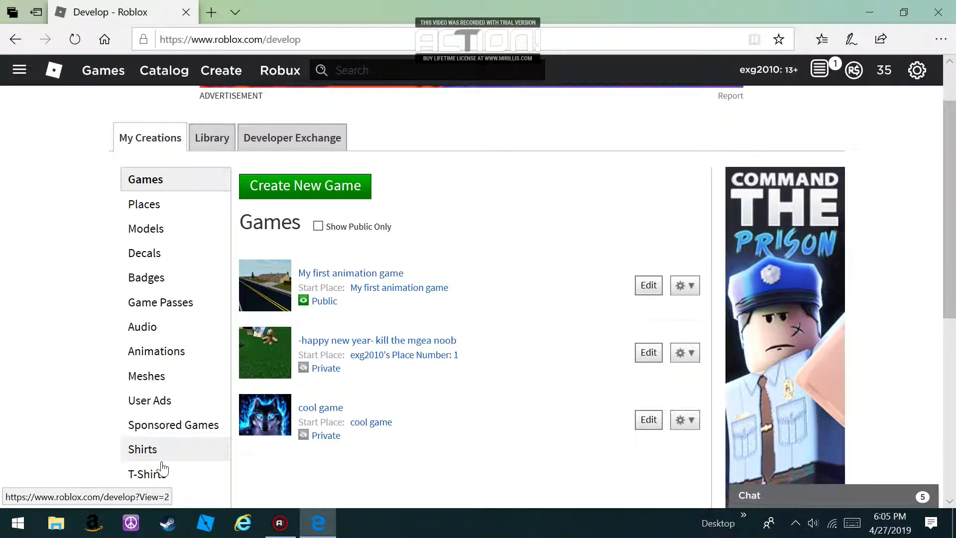
{"action": "left_click", "coordinate": [175, 456]}
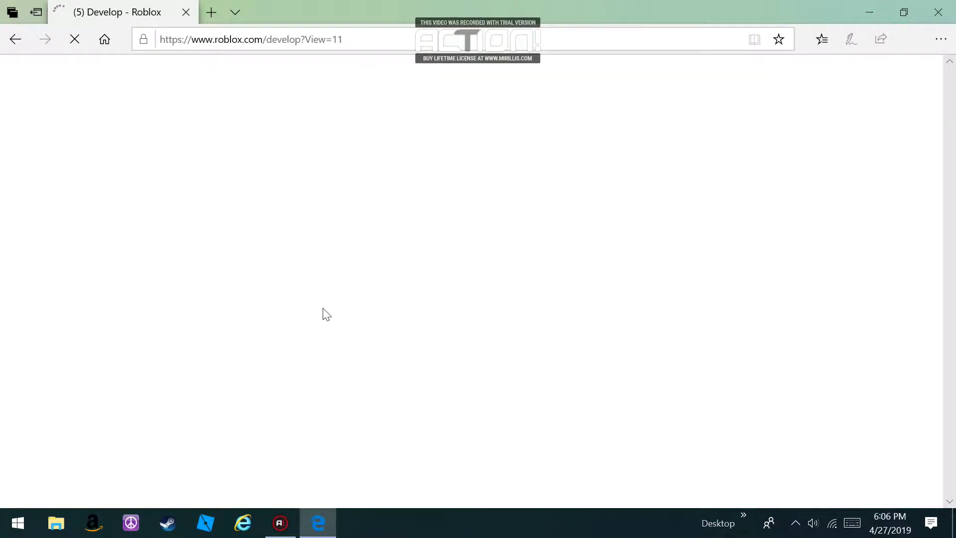
{"action": "scroll", "coordinate": [324, 314], "scroll_direction": "down", "scroll_amount": 3}
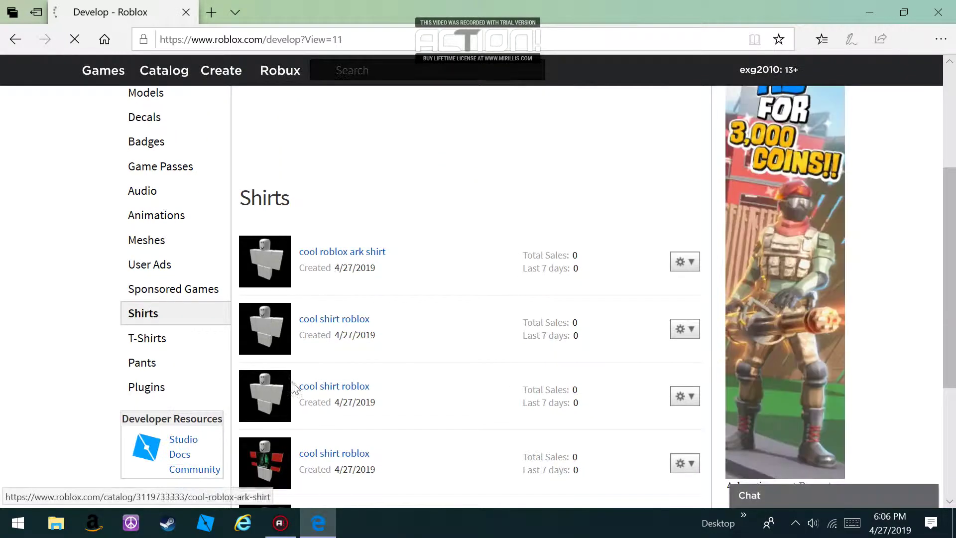
{"action": "scroll", "coordinate": [301, 289], "scroll_direction": "down", "scroll_amount": 3}
{"action": "scroll", "coordinate": [310, 391], "scroll_direction": "up", "scroll_amount": 4}
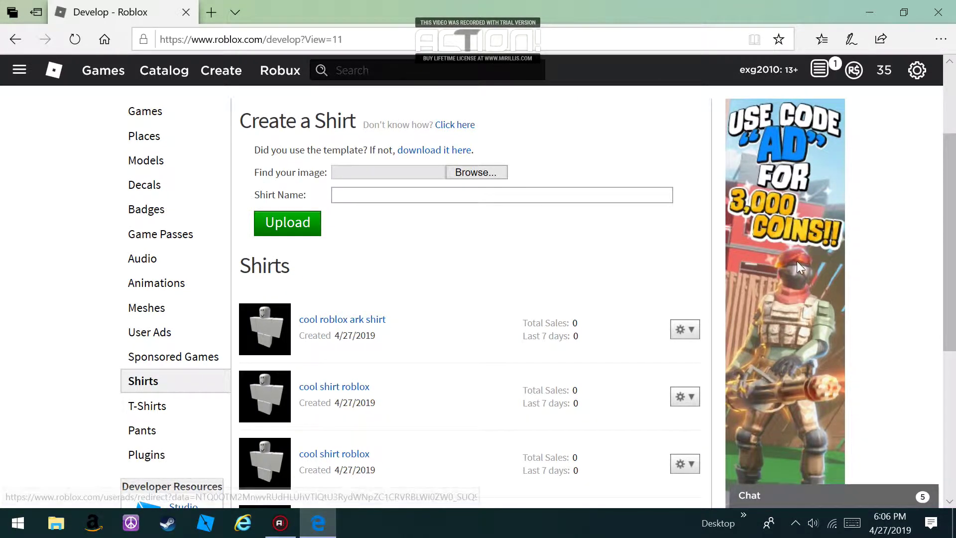
- Choose the "cool shirt" image from the Roblox folder in Pictures and upload it as a new shirt
{"action": "left_click", "coordinate": [383, 169]}
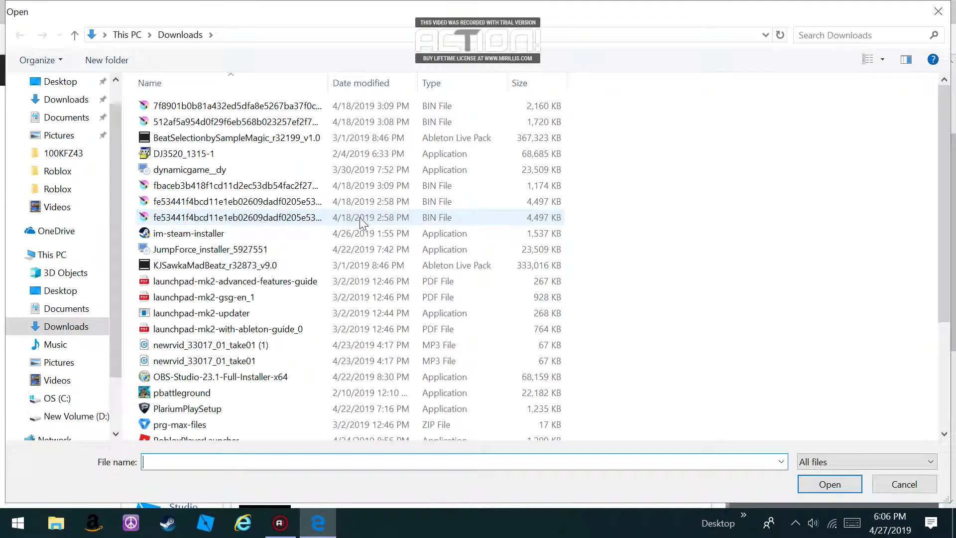
{"action": "left_click", "coordinate": [71, 173]}
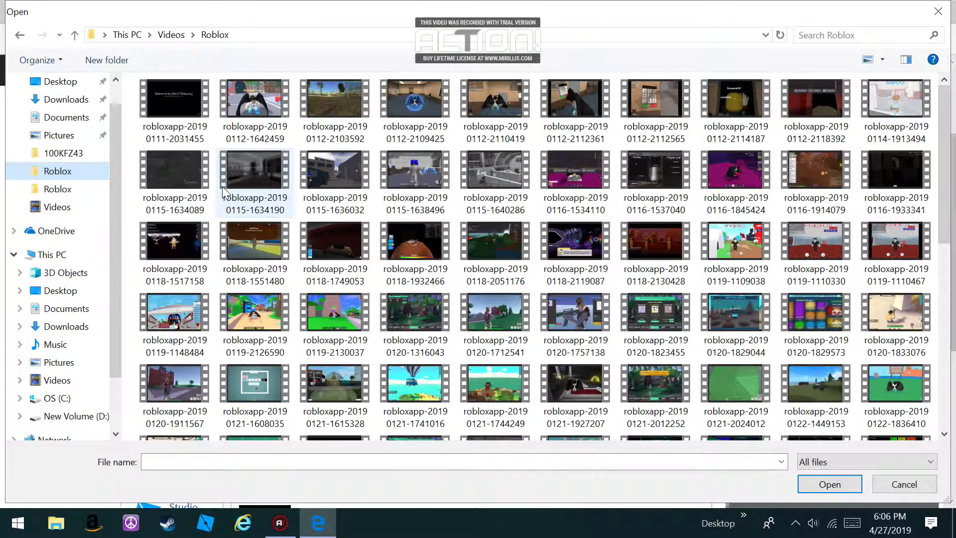
{"action": "left_click", "coordinate": [70, 189]}
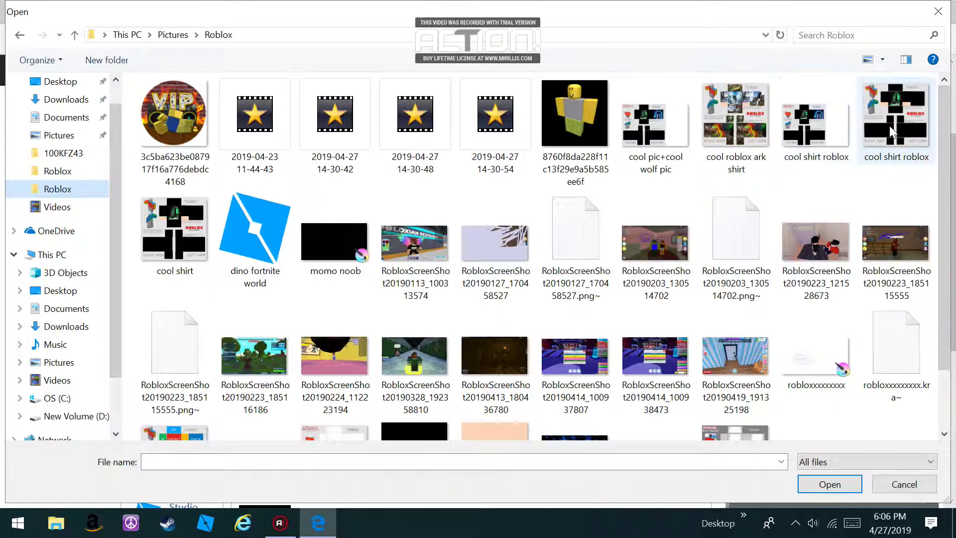
{"action": "scroll", "coordinate": [901, 127], "scroll_direction": "down", "scroll_amount": 2}
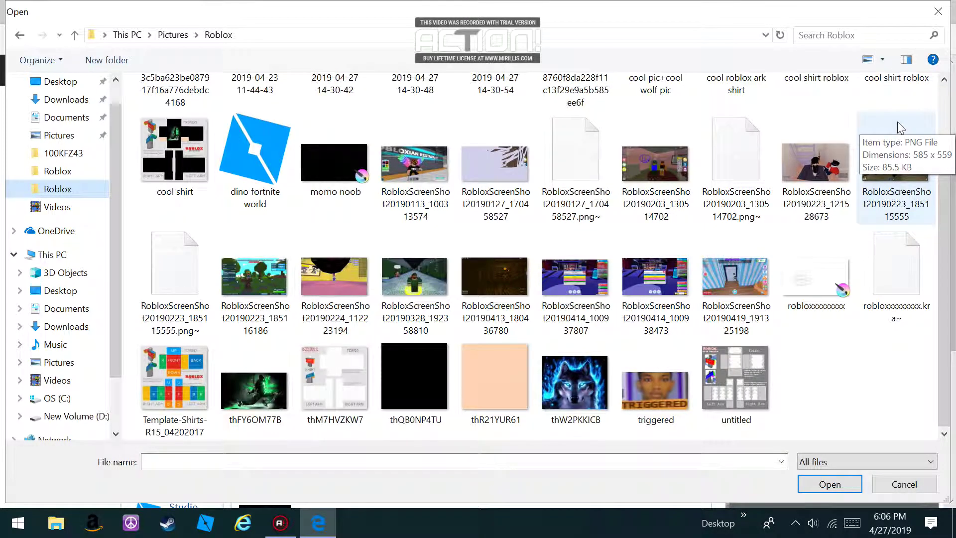
{"action": "scroll", "coordinate": [901, 127], "scroll_direction": "up", "scroll_amount": 2}
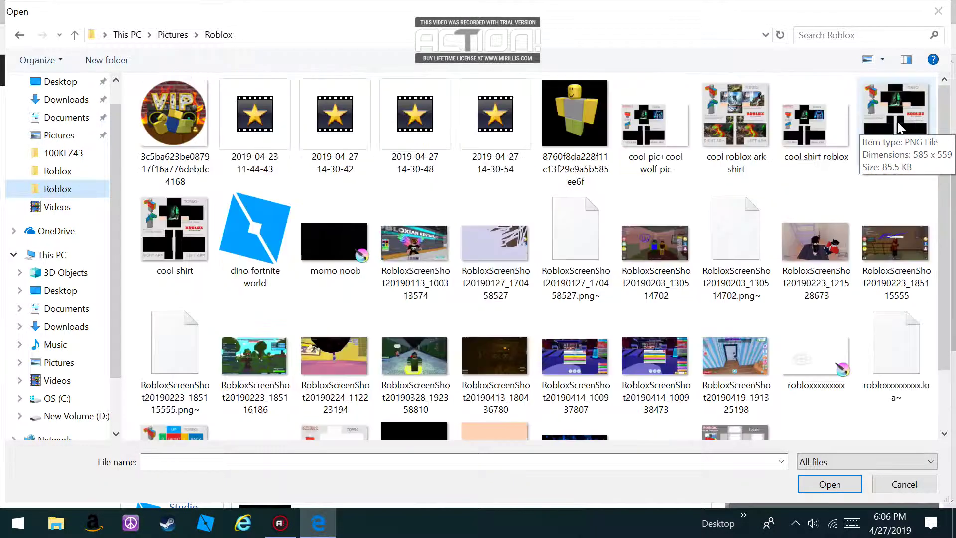
{"action": "left_click", "coordinate": [185, 224]}
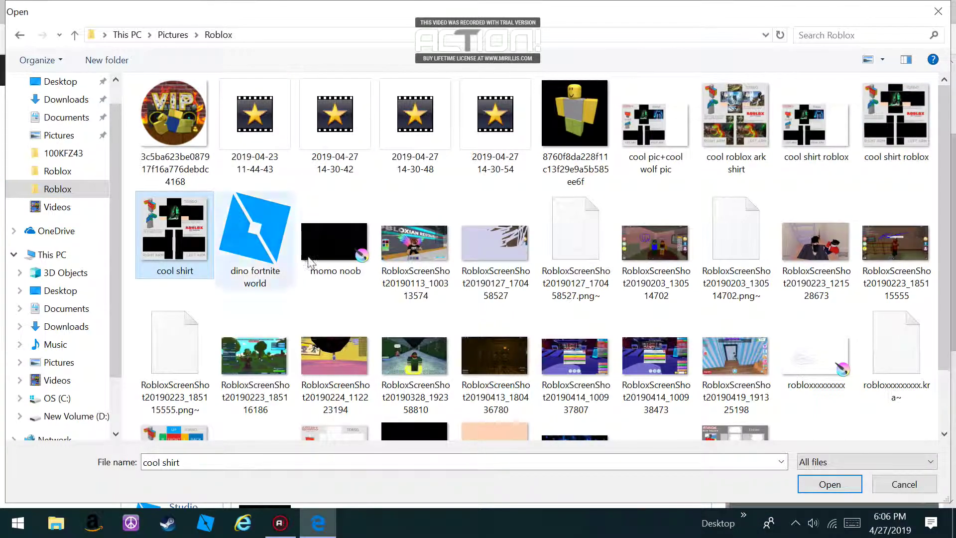
{"action": "left_click", "coordinate": [827, 484]}
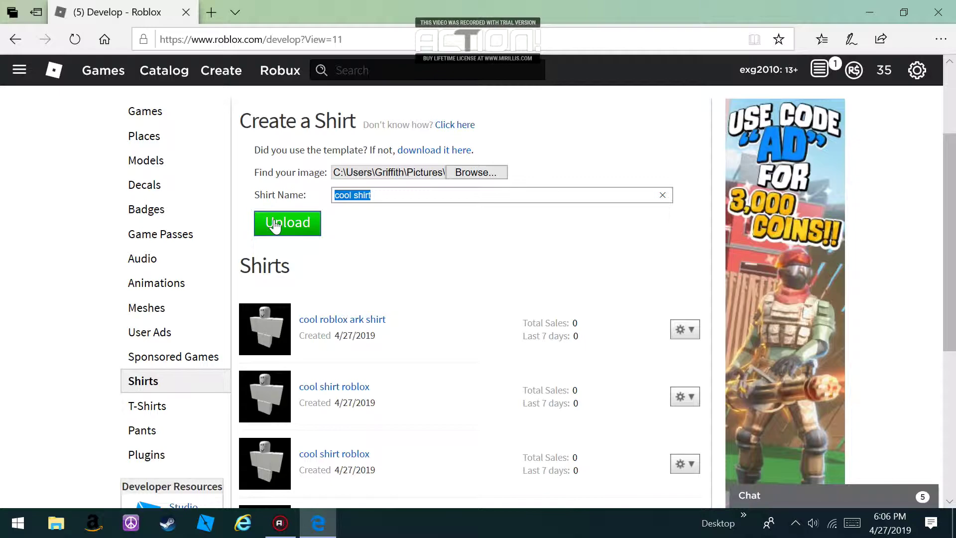
{"action": "left_click", "coordinate": [295, 221]}
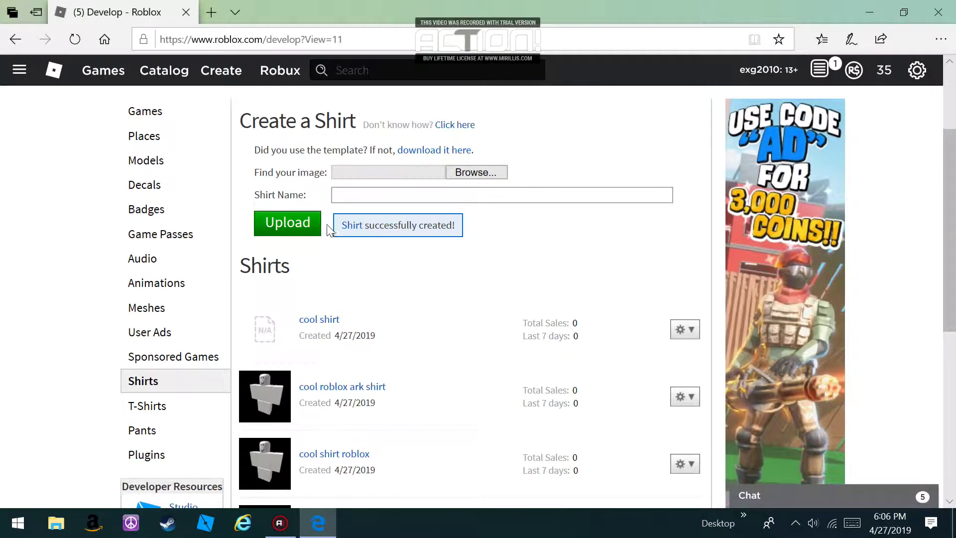
- Look over the item page of the new "cool shirt" and return to the Shirts list
{"action": "left_click", "coordinate": [324, 321]}
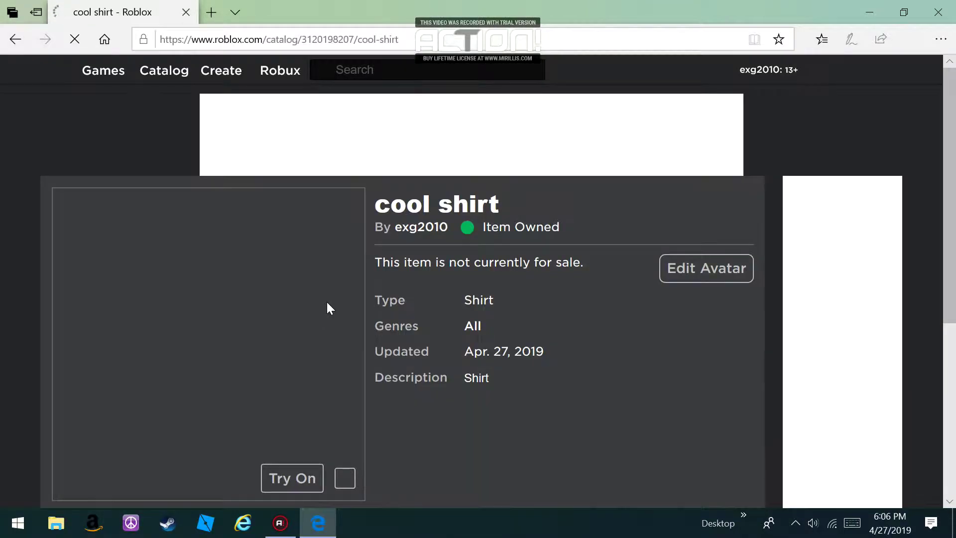
{"action": "scroll", "coordinate": [369, 372], "scroll_direction": "down", "scroll_amount": 4}
{"action": "scroll", "coordinate": [517, 244], "scroll_direction": "up", "scroll_amount": 3}
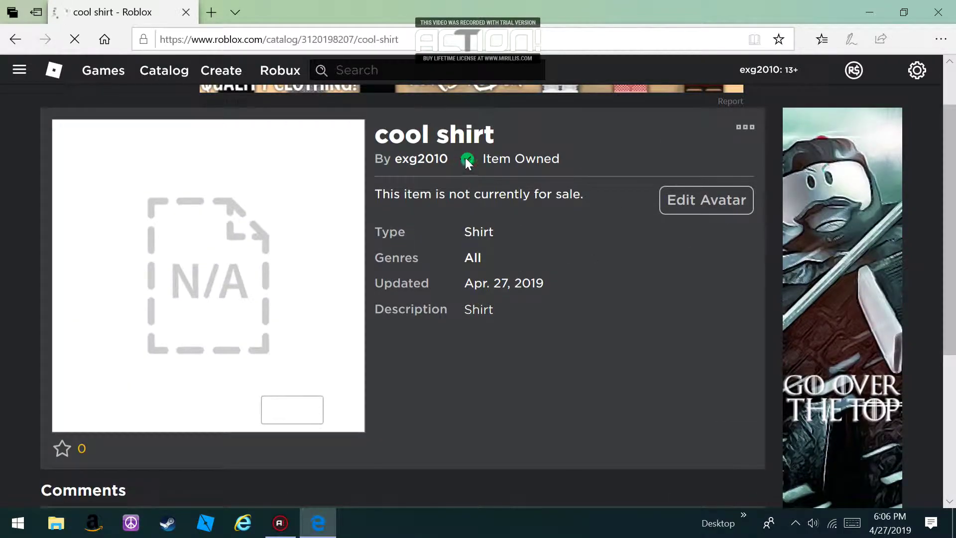
{"action": "left_click", "coordinate": [28, 39]}
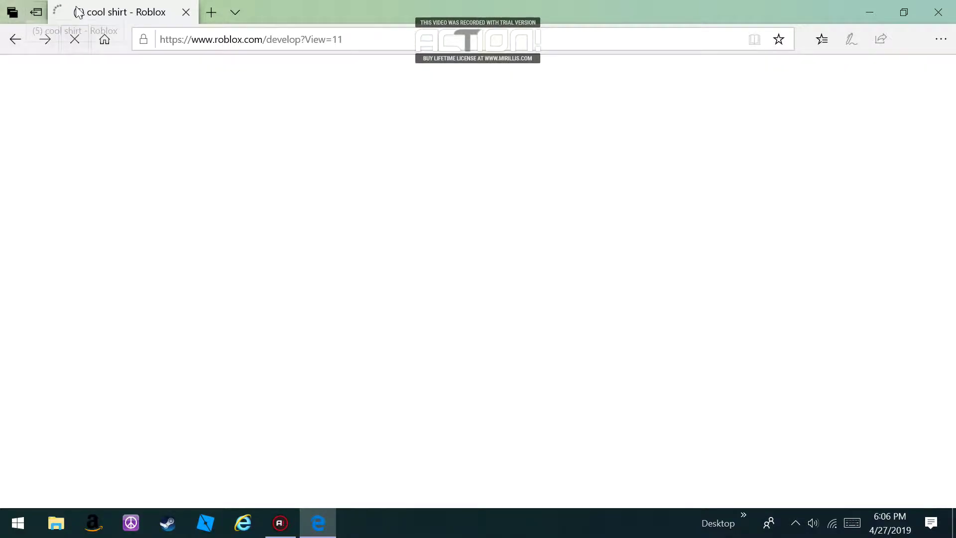
{"action": "scroll", "coordinate": [637, 338], "scroll_direction": "down", "scroll_amount": 1}
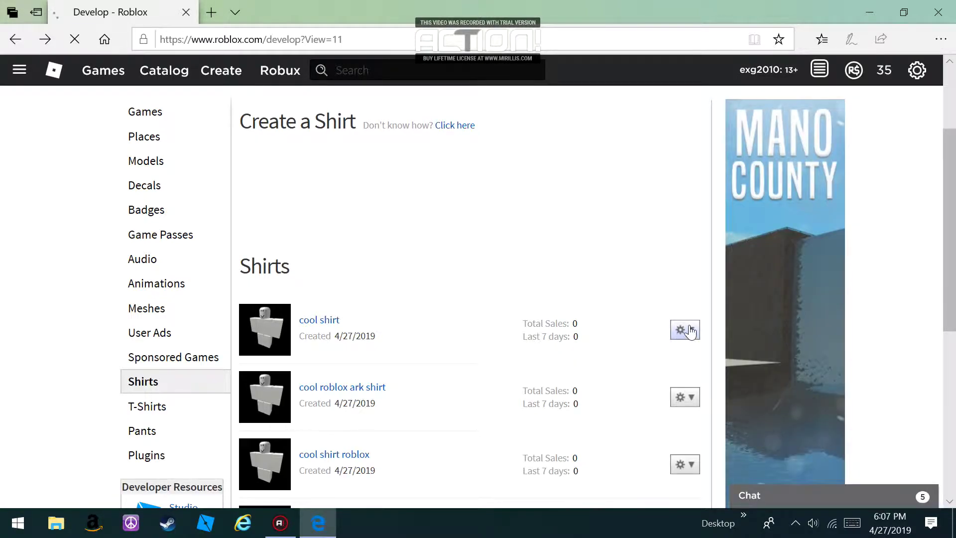
- Open the configuration of "cool shirt" and put it up for sale at a price of 5 Robux
{"action": "left_click", "coordinate": [683, 328]}
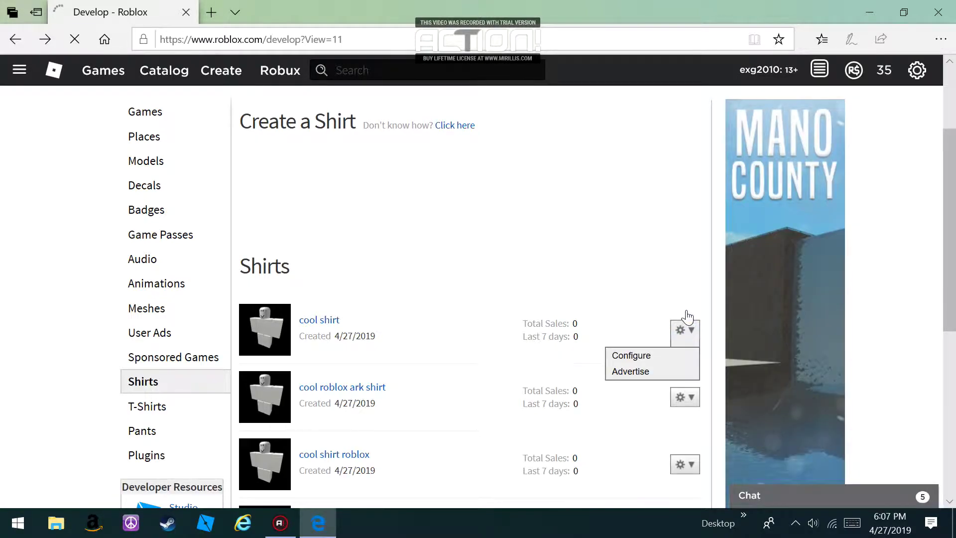
{"action": "left_click", "coordinate": [632, 356]}
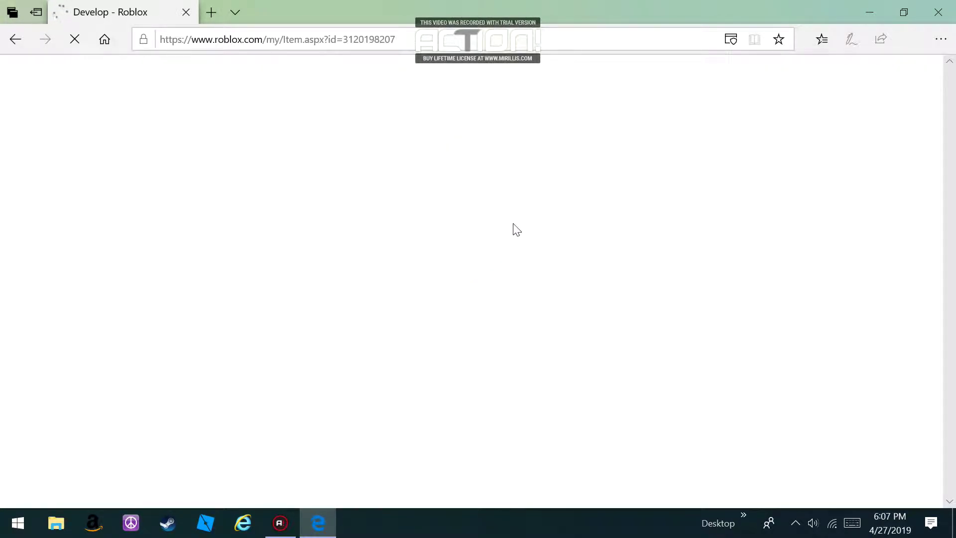
{"action": "scroll", "coordinate": [517, 225], "scroll_direction": "down", "scroll_amount": 10}
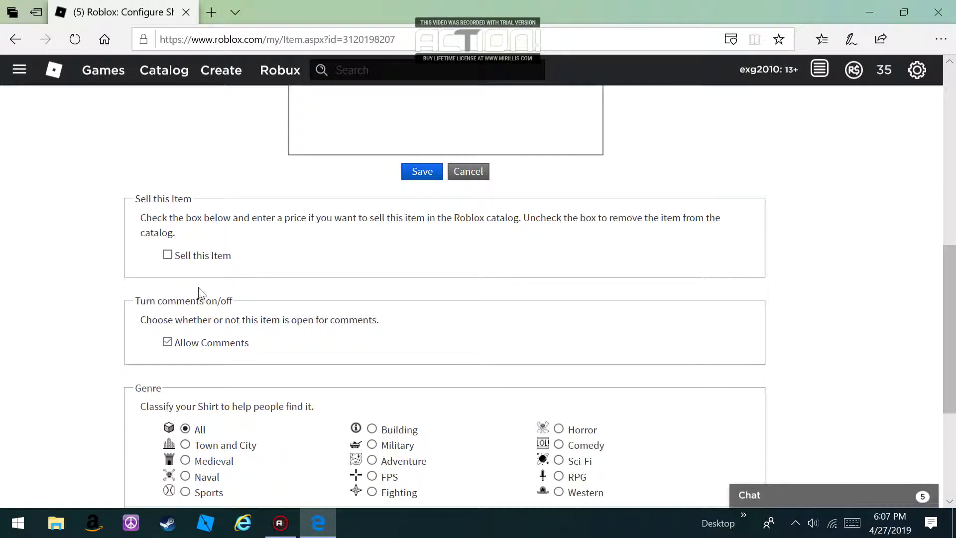
{"action": "left_click", "coordinate": [189, 257]}
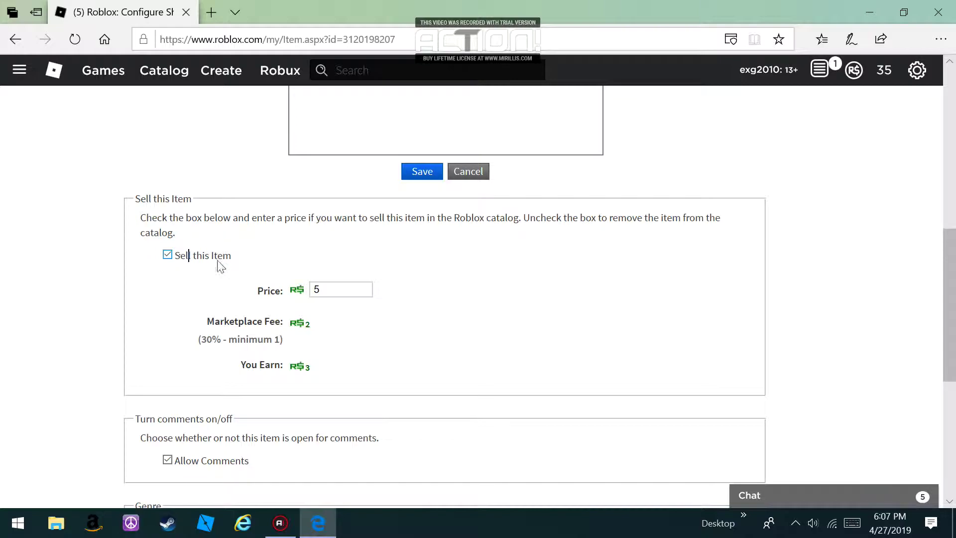
{"action": "left_click", "coordinate": [341, 293]}
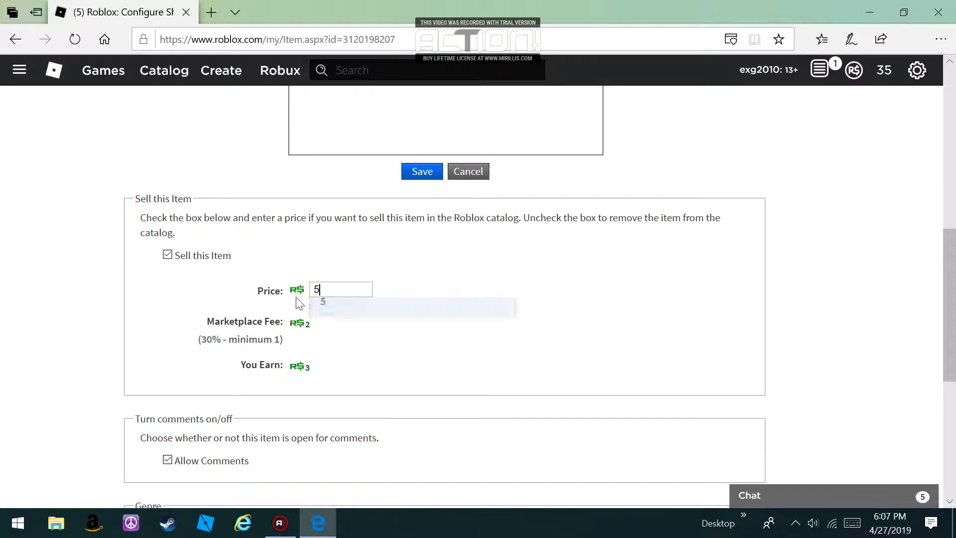
{"action": "key", "text": "BackSpace"}
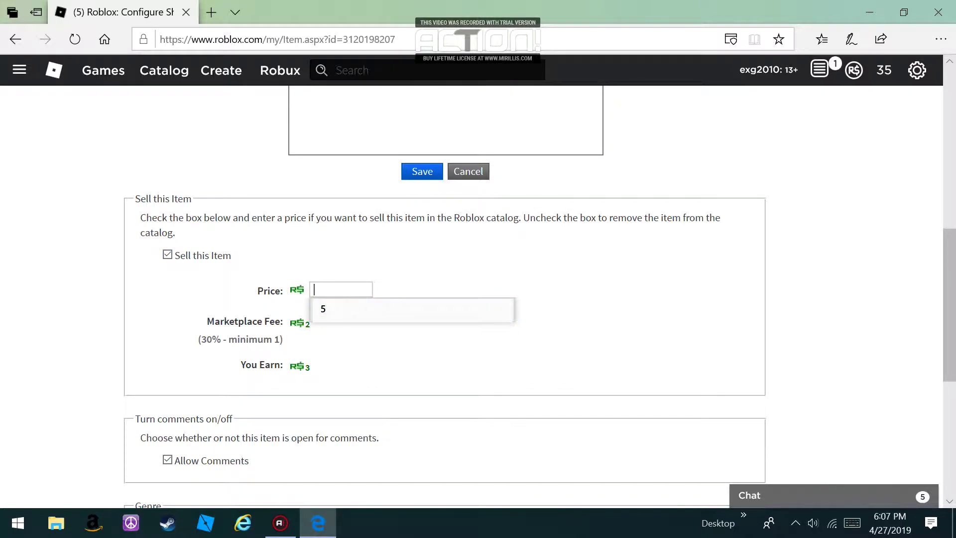
{"action": "left_click", "coordinate": [347, 307]}
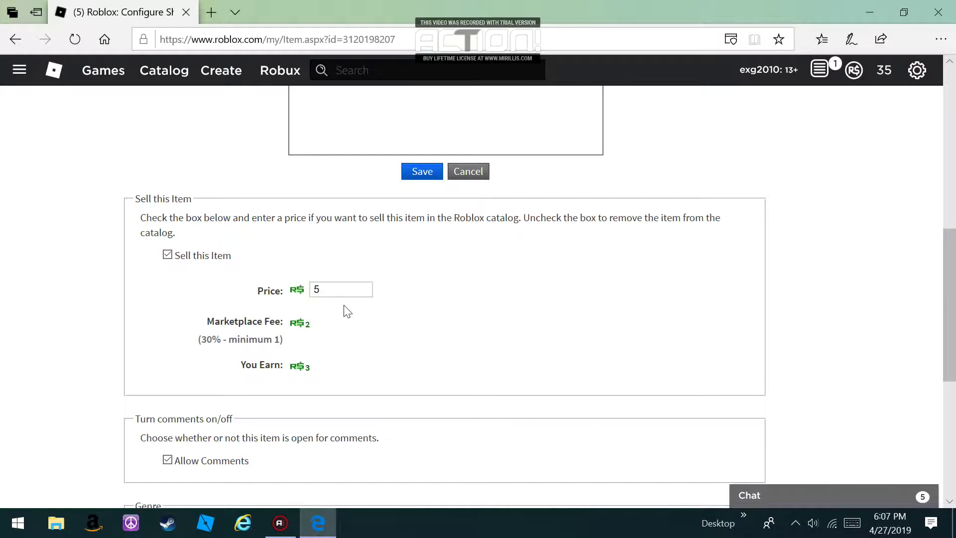
- Try a selling price of 1000 Robux for the shirt, and return the price to 5 Robux
{"action": "scroll", "coordinate": [347, 309], "scroll_direction": "down", "scroll_amount": 1}
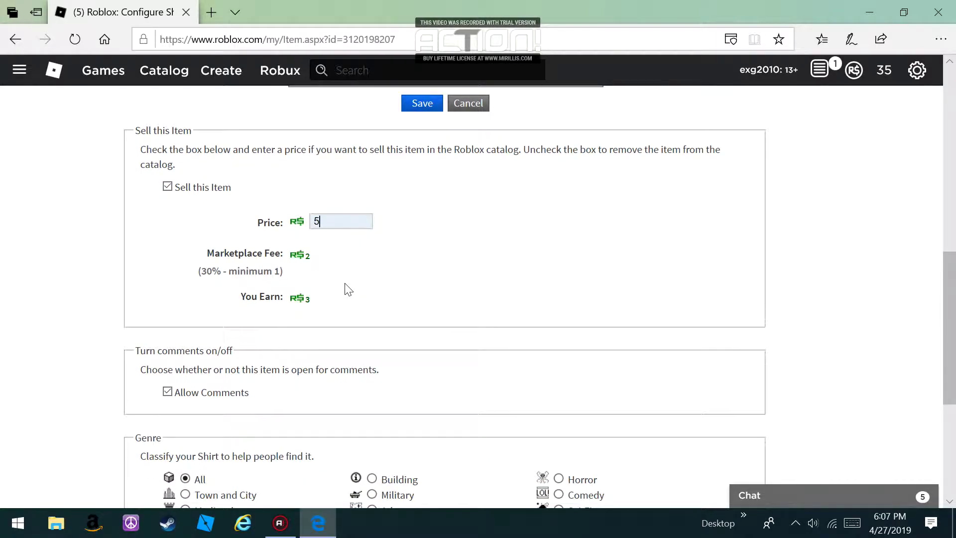
{"action": "scroll", "coordinate": [335, 326], "scroll_direction": "down", "scroll_amount": 1}
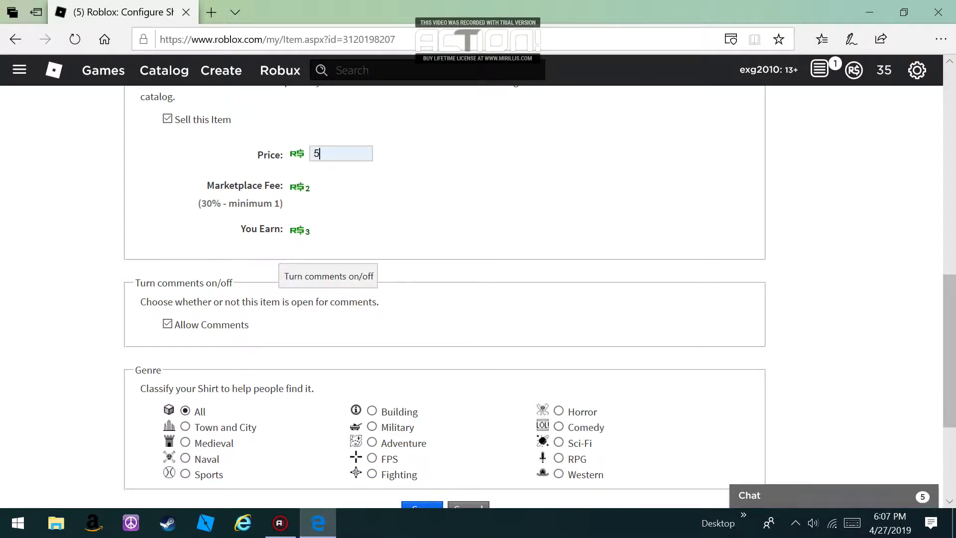
{"action": "key", "text": "BackSpace"}
{"action": "type", "text": "1000"}
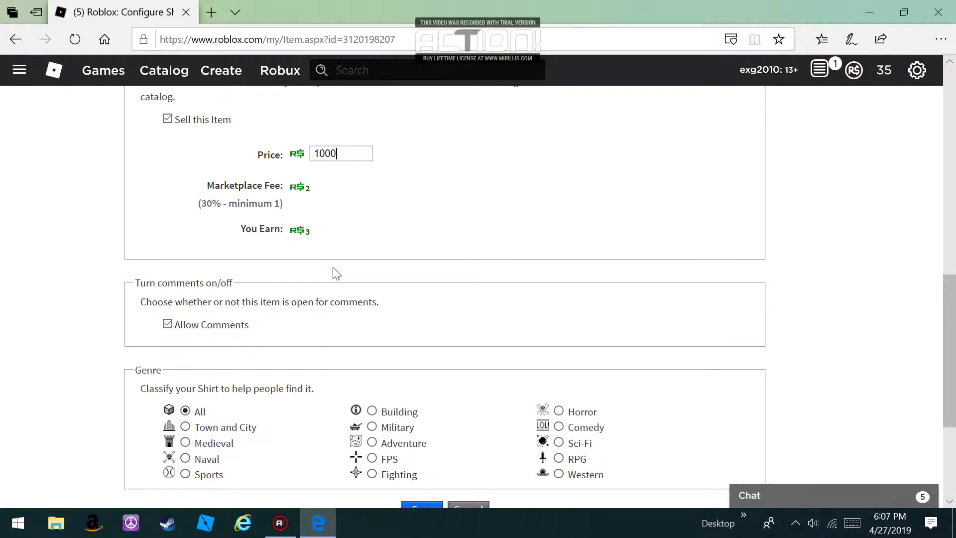
{"action": "key", "text": "BackSpace"}
{"action": "key", "text": "BackSpace"}
{"action": "left_click", "coordinate": [322, 169]}
{"action": "key", "text": "BackSpace"}
{"action": "key", "text": "BackSpace"}
{"action": "key", "text": "Down"}
{"action": "key", "text": "Return"}
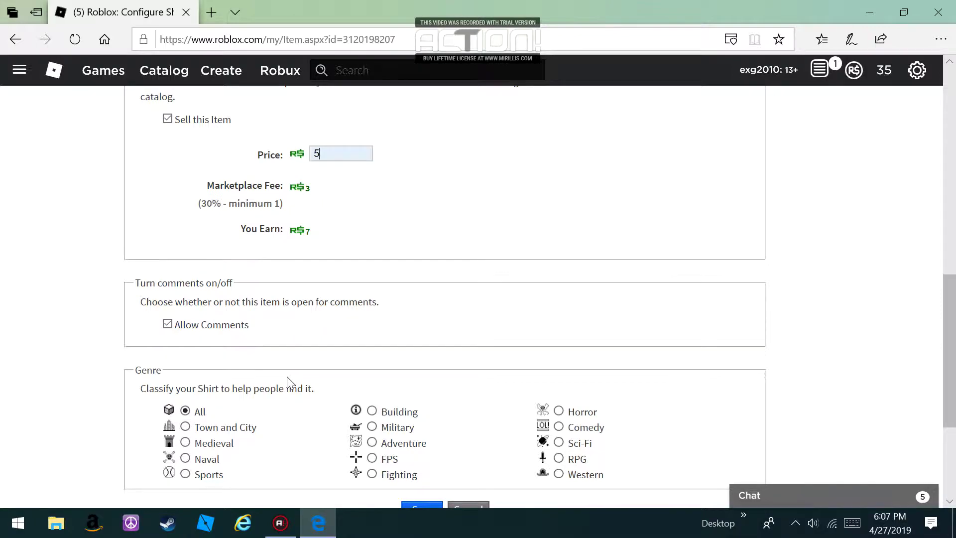
- Check the price, comments and genre settings of the shirt and save the configuration
{"action": "scroll", "coordinate": [289, 383], "scroll_direction": "down", "scroll_amount": 3}
{"action": "scroll", "coordinate": [289, 383], "scroll_direction": "up", "scroll_amount": 3}
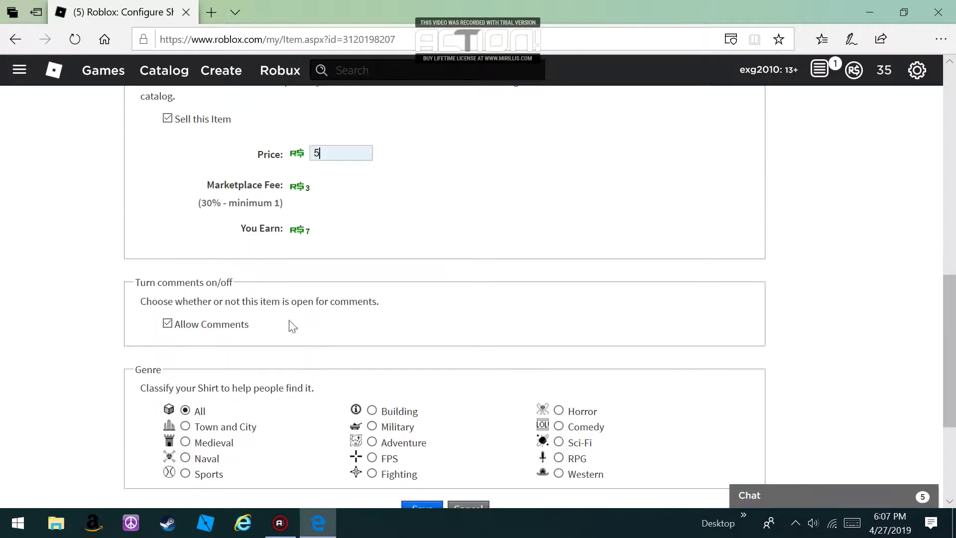
{"action": "left_click", "coordinate": [324, 153]}
{"action": "left_click", "coordinate": [326, 177]}
{"action": "scroll", "coordinate": [341, 283], "scroll_direction": "down", "scroll_amount": 3}
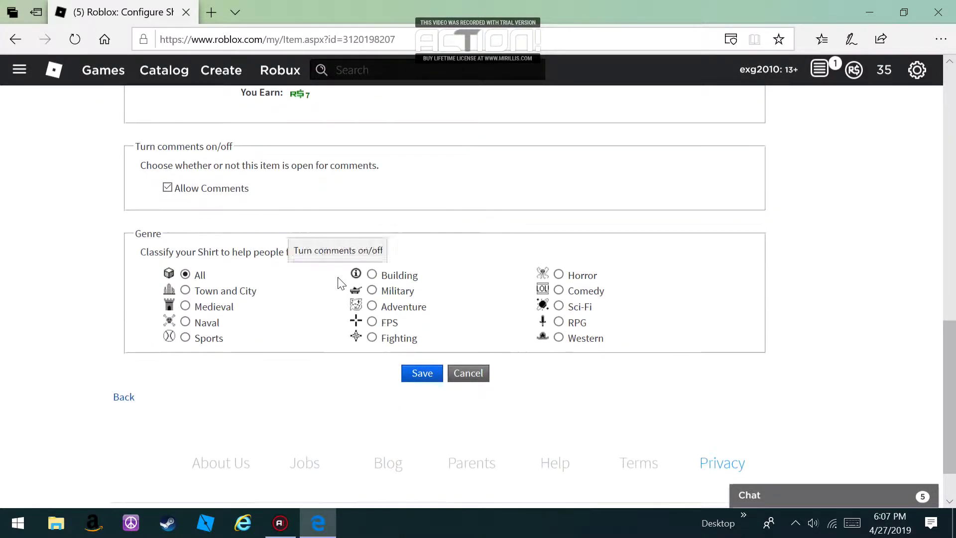
{"action": "left_click", "coordinate": [417, 378]}
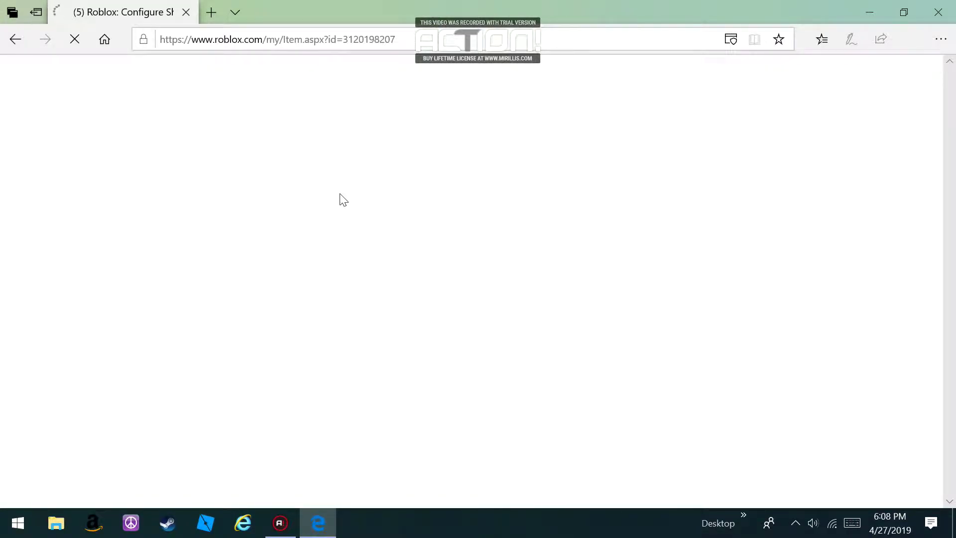
- Review the saved sale settings and replace the shirt's description with "bee cool for girls"
{"action": "scroll", "coordinate": [347, 227], "scroll_direction": "down", "scroll_amount": 10}
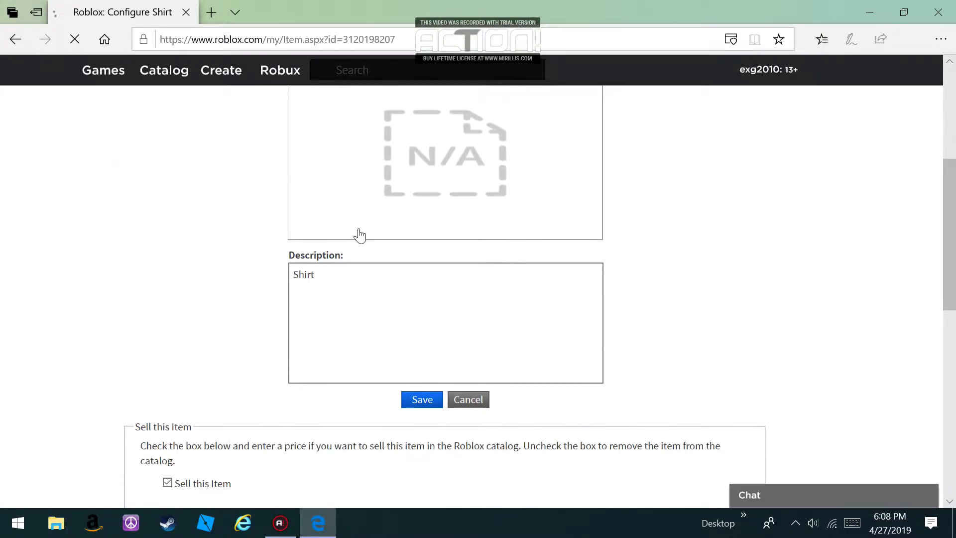
{"action": "scroll", "coordinate": [478, 298], "scroll_direction": "down", "scroll_amount": 3}
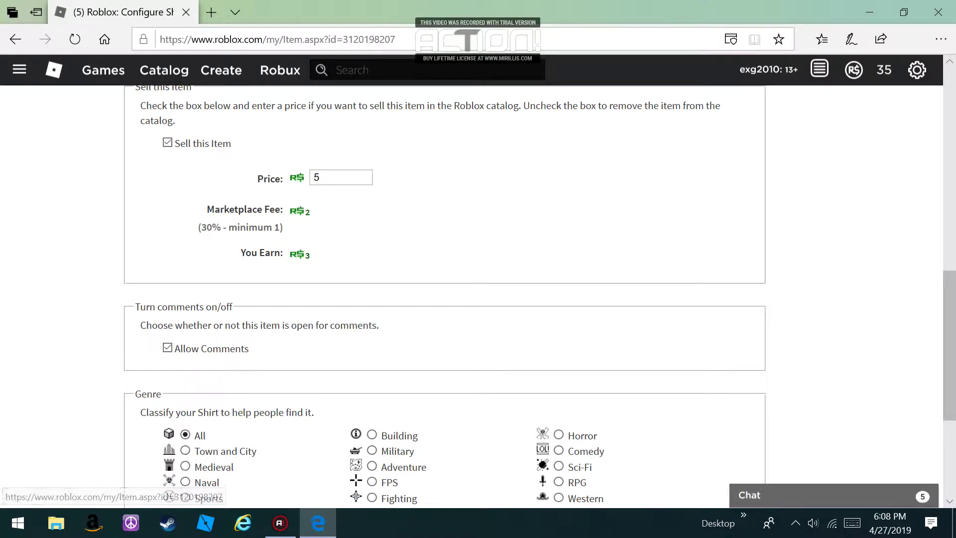
{"action": "scroll", "coordinate": [382, 214], "scroll_direction": "up", "scroll_amount": 5}
{"action": "scroll", "coordinate": [383, 302], "scroll_direction": "down", "scroll_amount": 1}
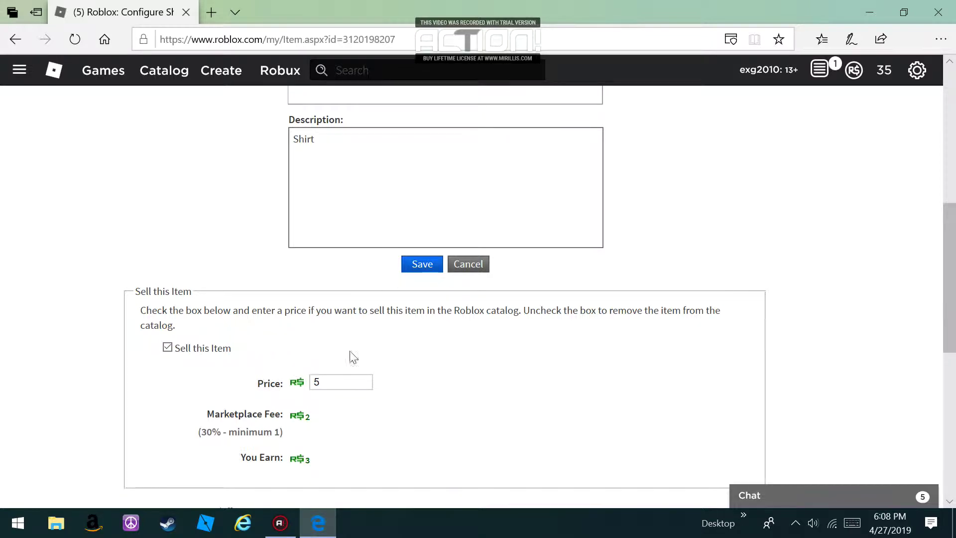
{"action": "scroll", "coordinate": [352, 356], "scroll_direction": "up", "scroll_amount": 4}
{"action": "scroll", "coordinate": [358, 359], "scroll_direction": "up", "scroll_amount": 1}
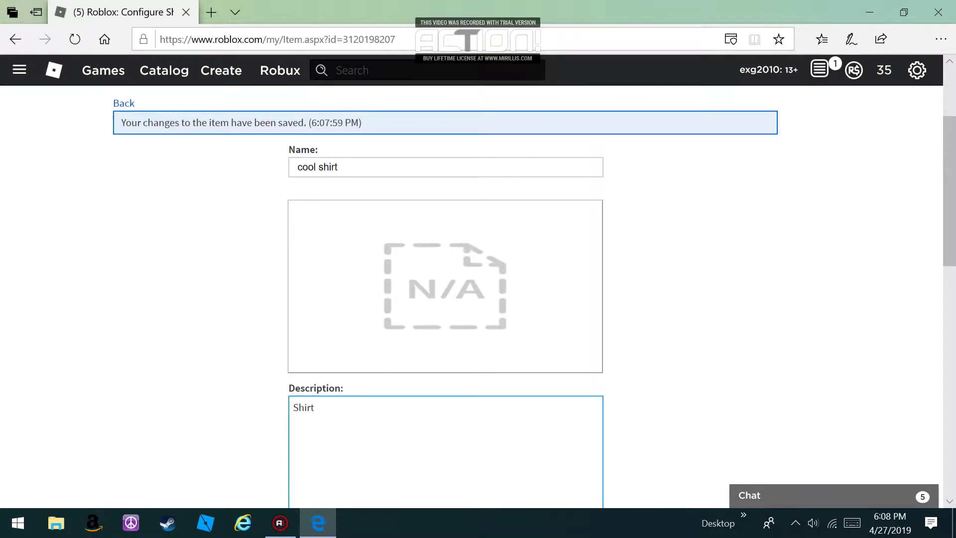
{"action": "key", "text": "BackSpace"}
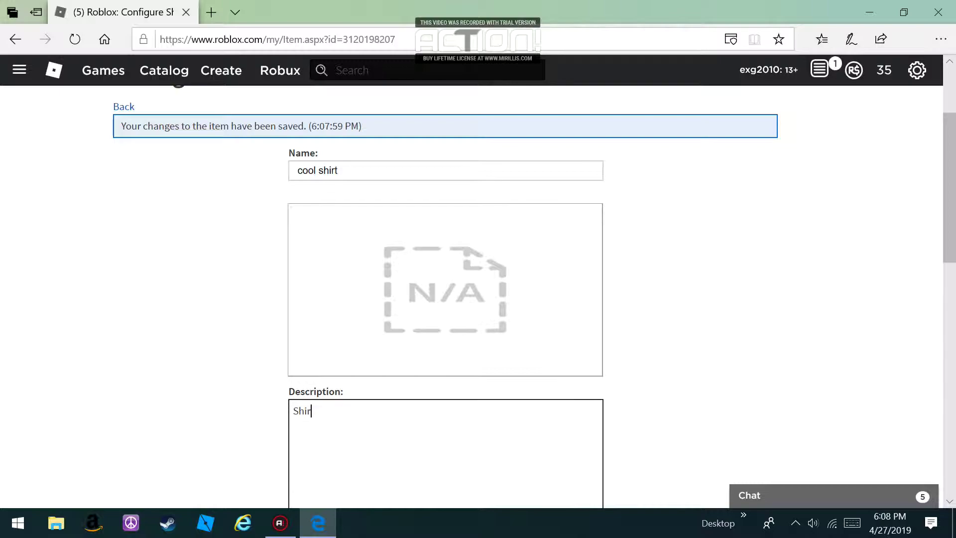
{"action": "type", "text": "bee cool for girls"}
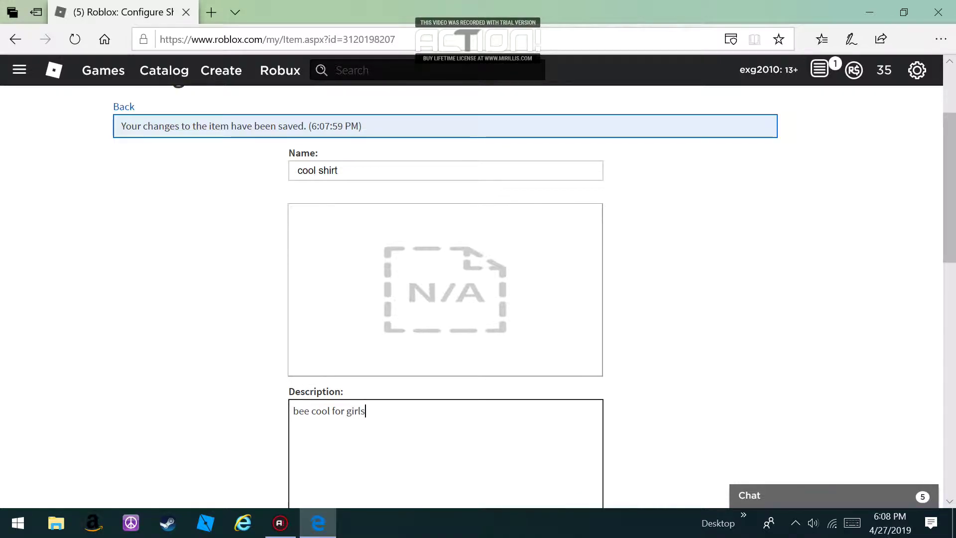
- Search Roblox groups for "cool shirt"
{"action": "scroll", "coordinate": [355, 397], "scroll_direction": "up", "scroll_amount": 3}
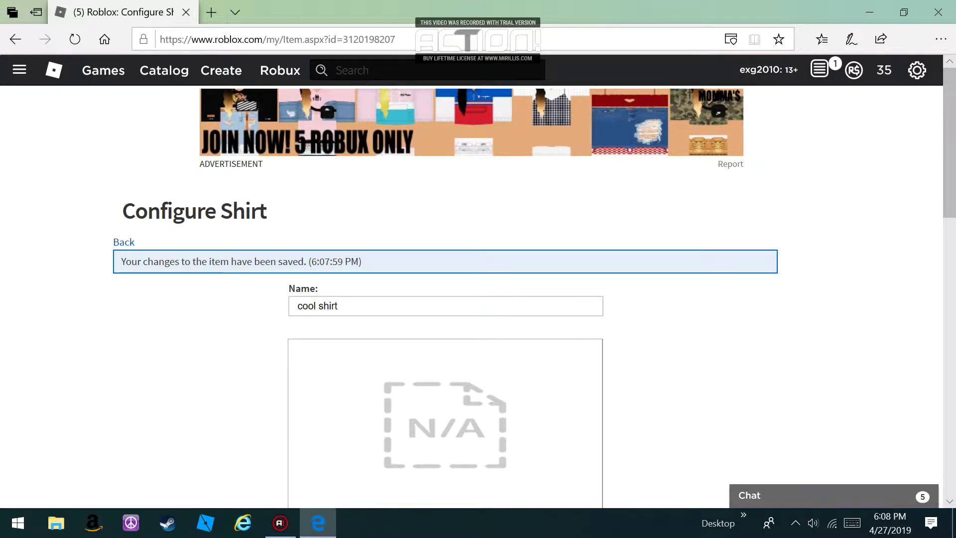
{"action": "left_click", "coordinate": [337, 70]}
{"action": "type", "text": "cool"}
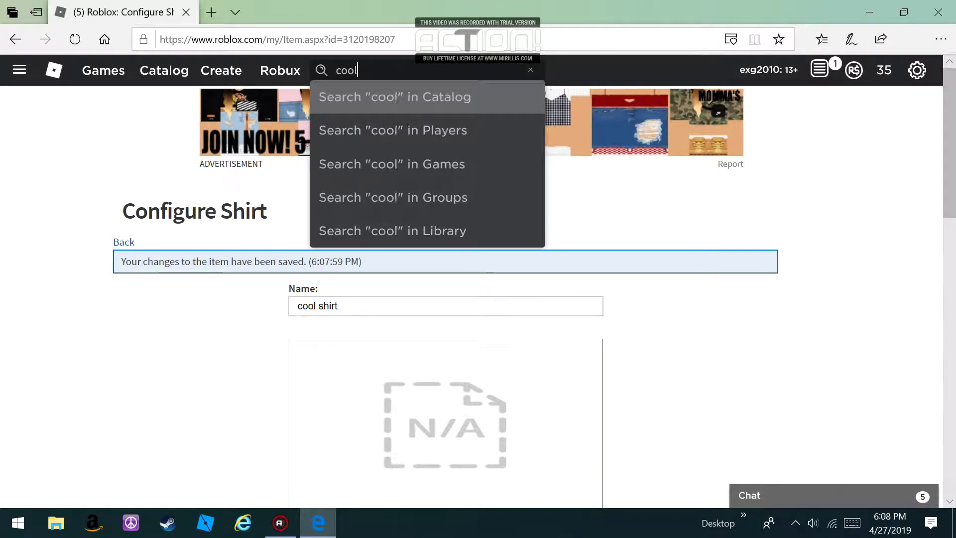
{"action": "type", "text": " shirt"}
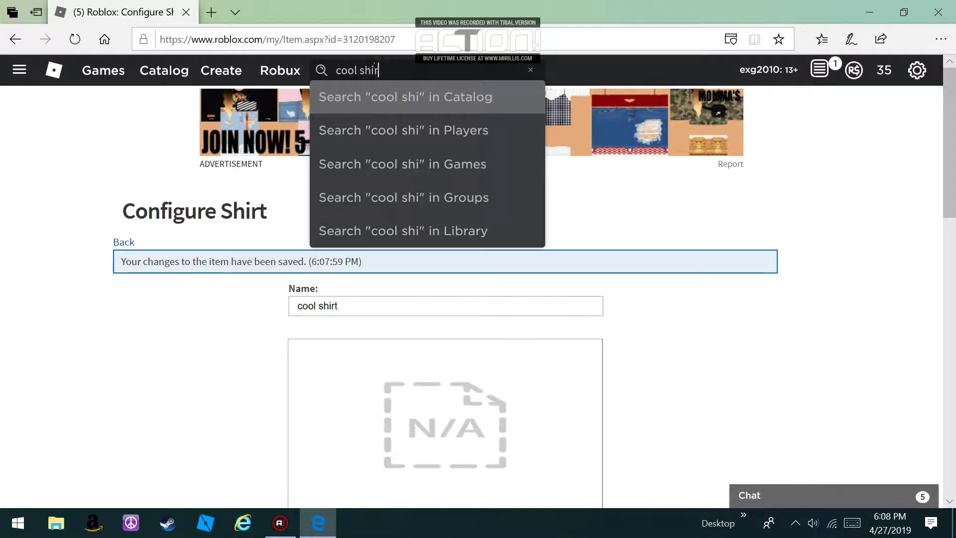
{"action": "left_click", "coordinate": [430, 206]}
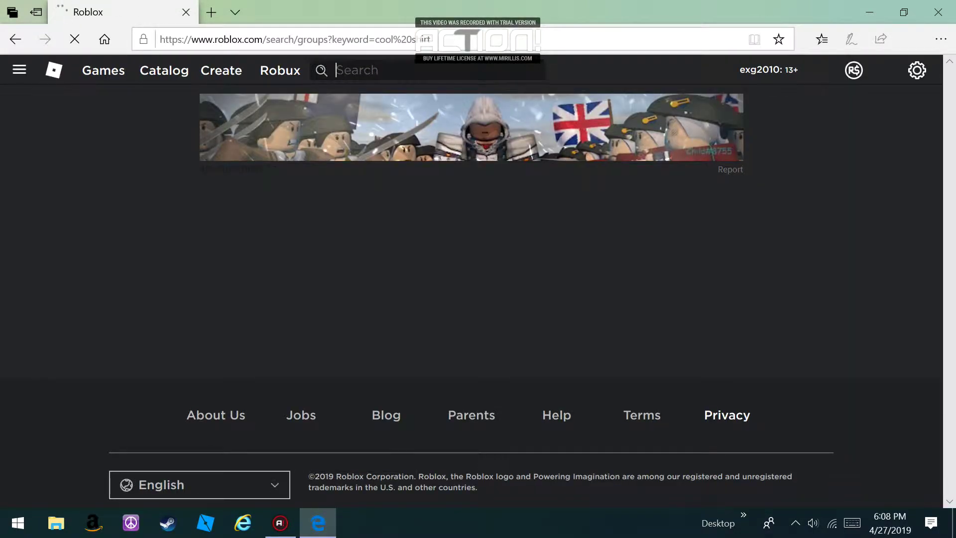
- Search the Roblox catalog for "cool shirt"
{"action": "left_click", "coordinate": [337, 70]}
{"action": "type", "text": "coo"}
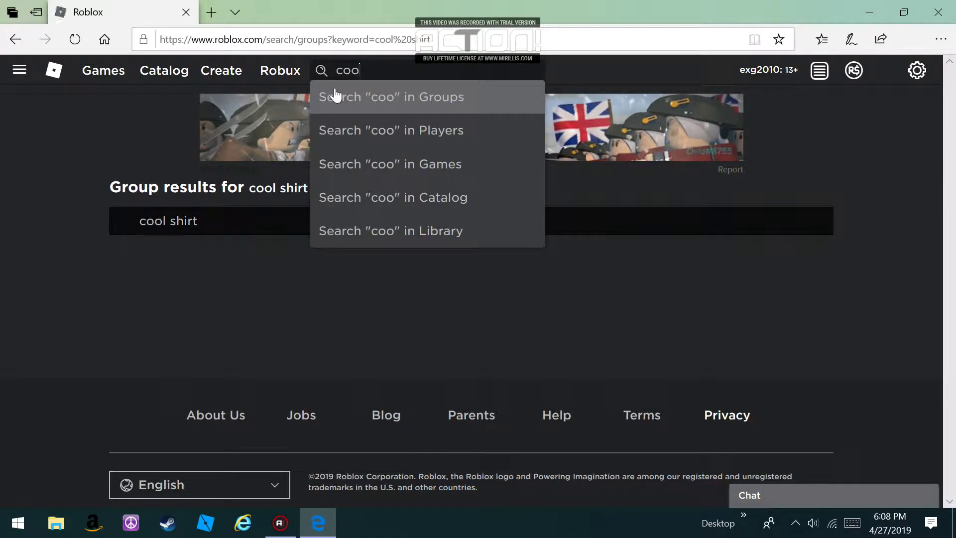
{"action": "type", "text": "l s"}
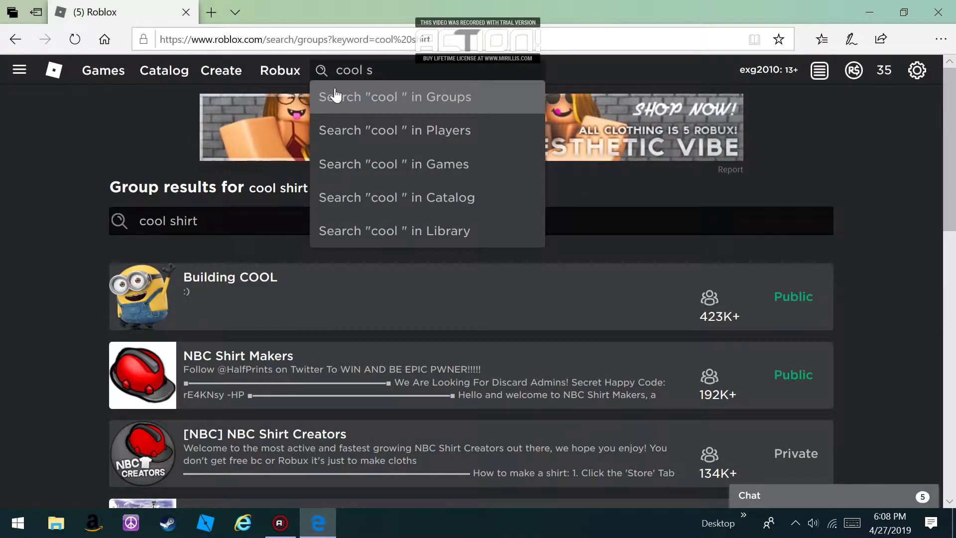
{"action": "type", "text": "hirt"}
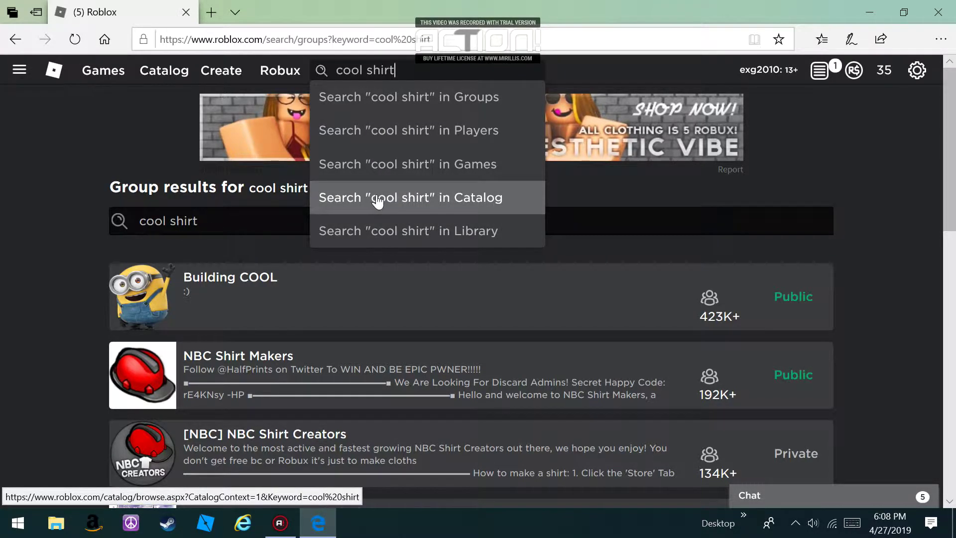
{"action": "left_click", "coordinate": [418, 209]}
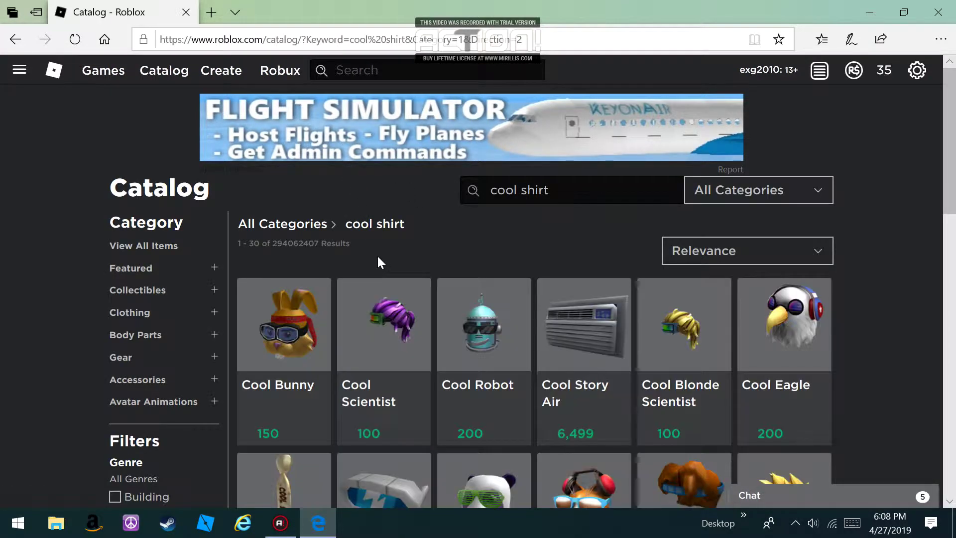
- Narrow the catalog to the Shirts subcategory of Clothing and search it for "cool shirt"
{"action": "scroll", "coordinate": [129, 445], "scroll_direction": "down", "scroll_amount": 1}
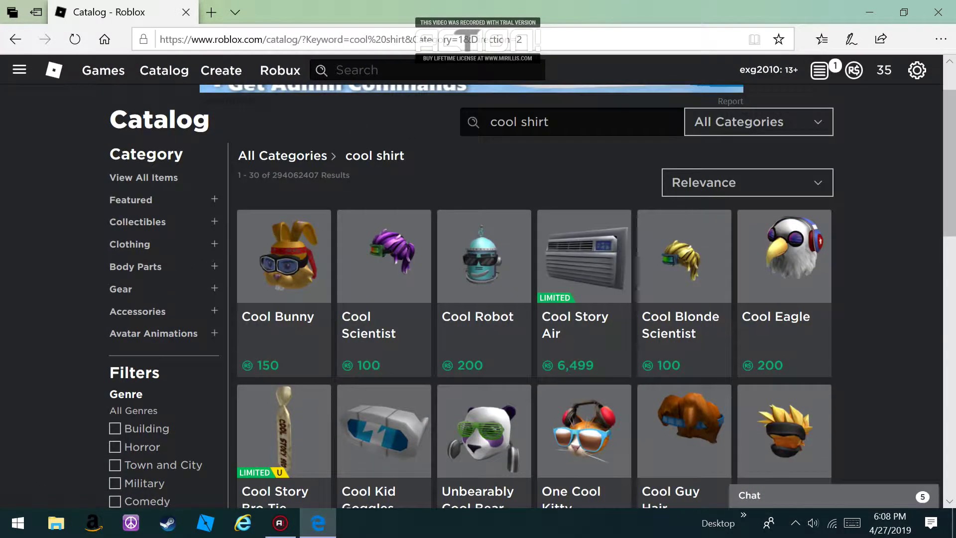
{"action": "left_click", "coordinate": [143, 247]}
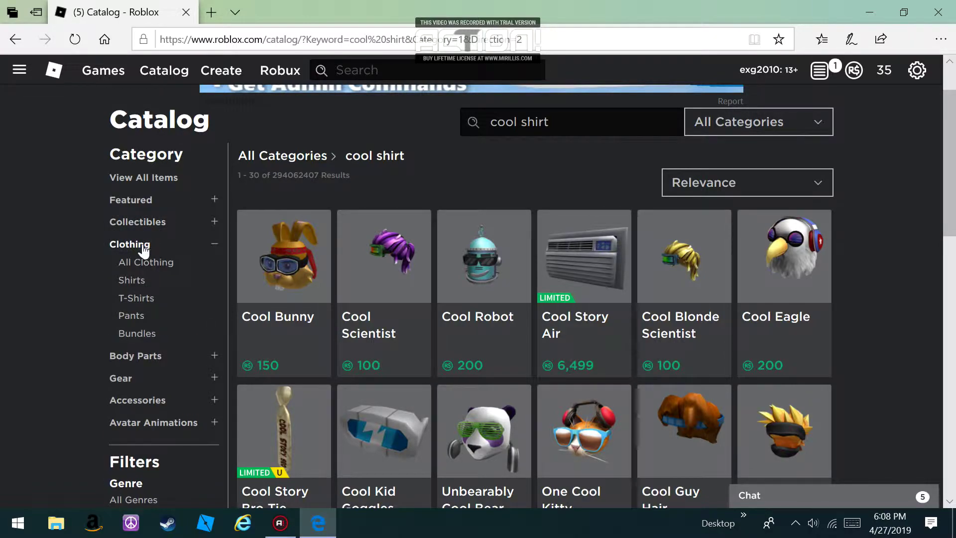
{"action": "left_click", "coordinate": [142, 279]}
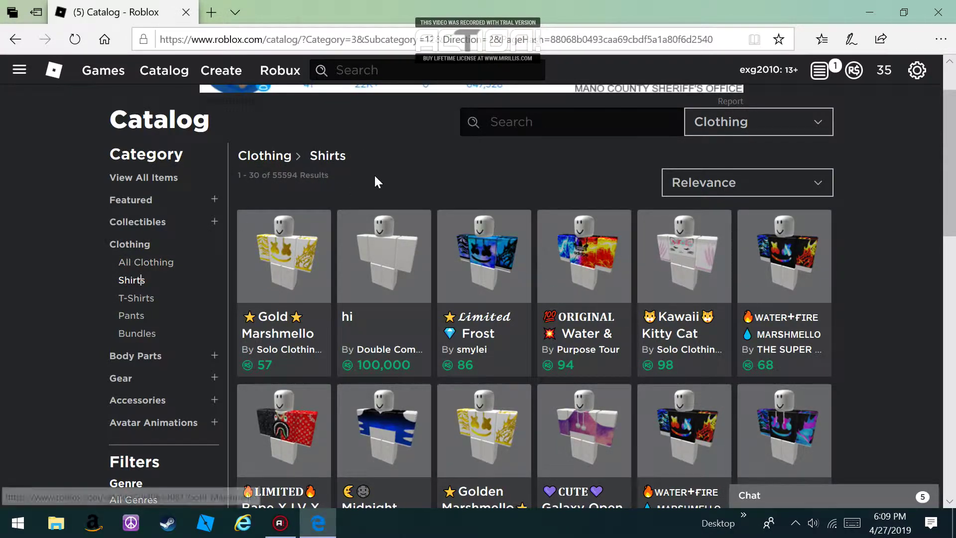
{"action": "left_click", "coordinate": [491, 122]}
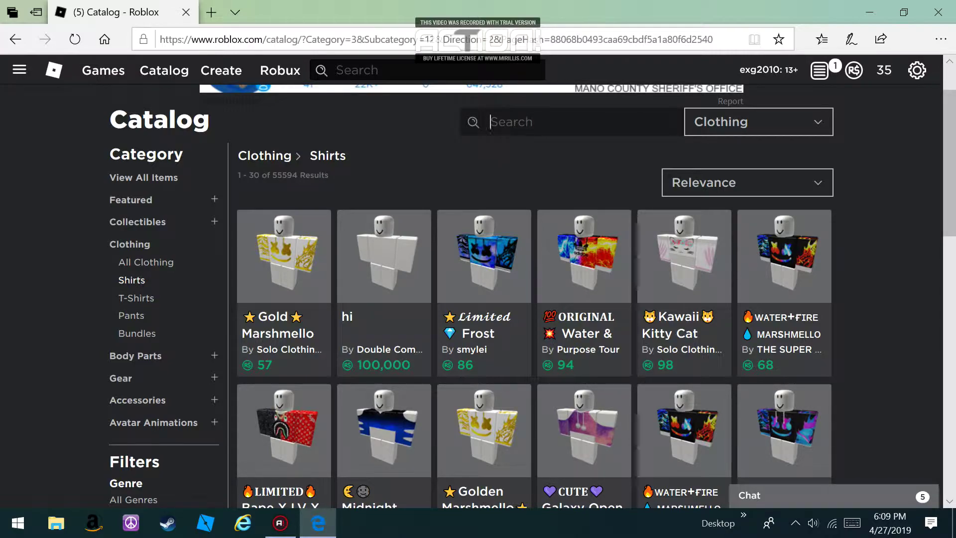
{"action": "type", "text": "cool shirt"}
{"action": "key", "text": "Return"}
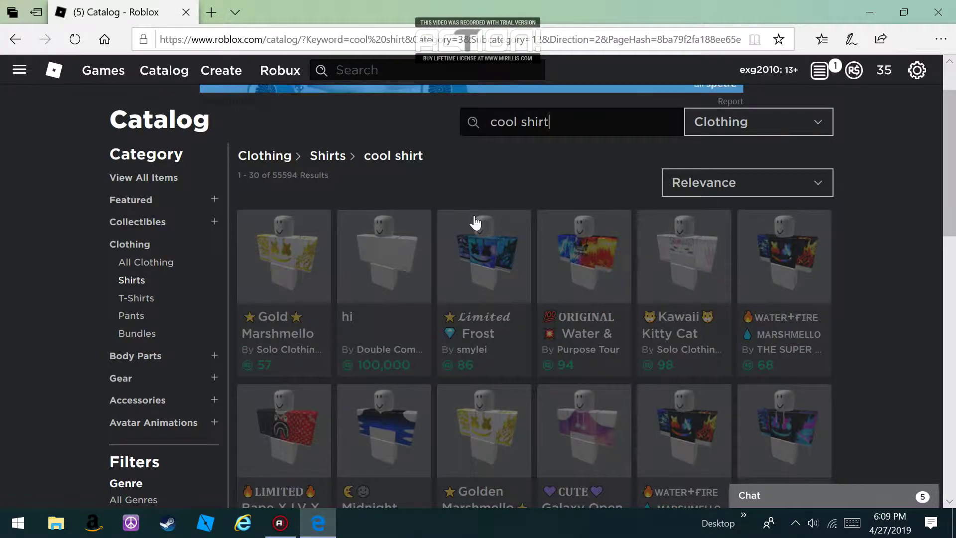
- Look through the first two pages of shirt results for the uploaded shirt
{"action": "scroll", "coordinate": [396, 259], "scroll_direction": "down", "scroll_amount": 10}
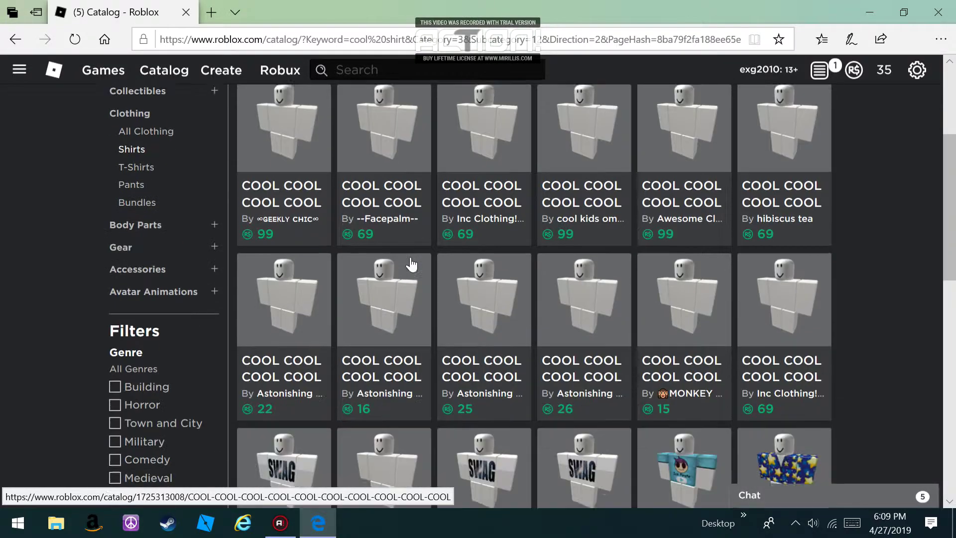
{"action": "scroll", "coordinate": [411, 265], "scroll_direction": "down", "scroll_amount": 4}
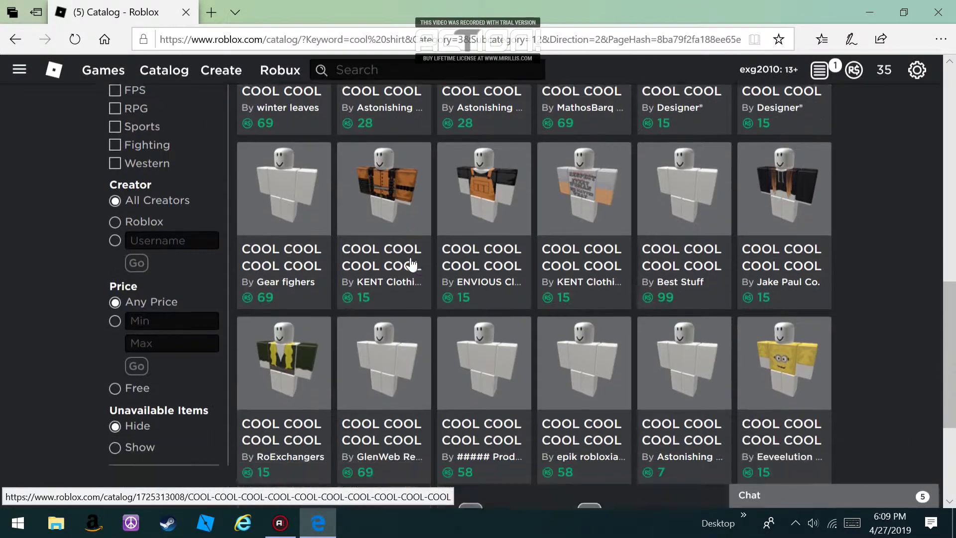
{"action": "left_click", "coordinate": [590, 428]}
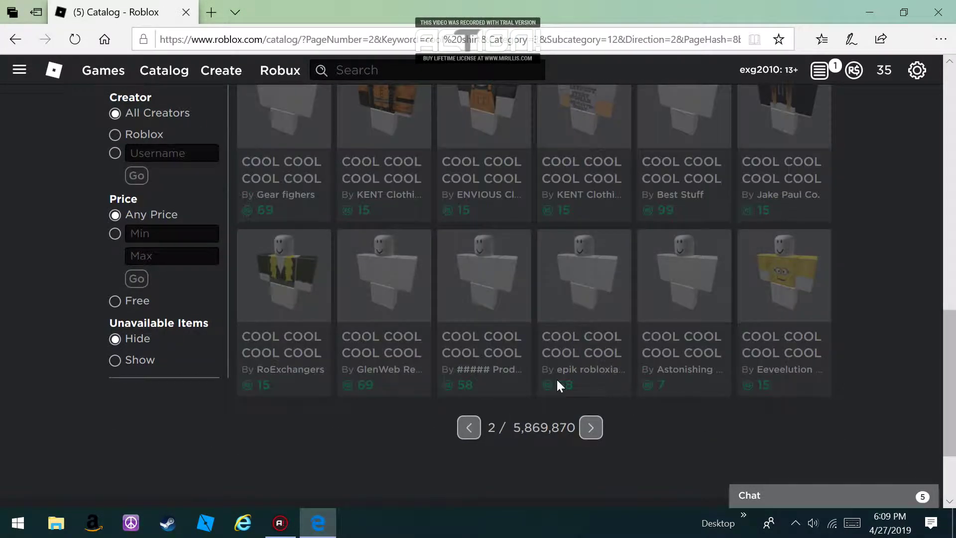
{"action": "scroll", "coordinate": [527, 326], "scroll_direction": "up", "scroll_amount": 8}
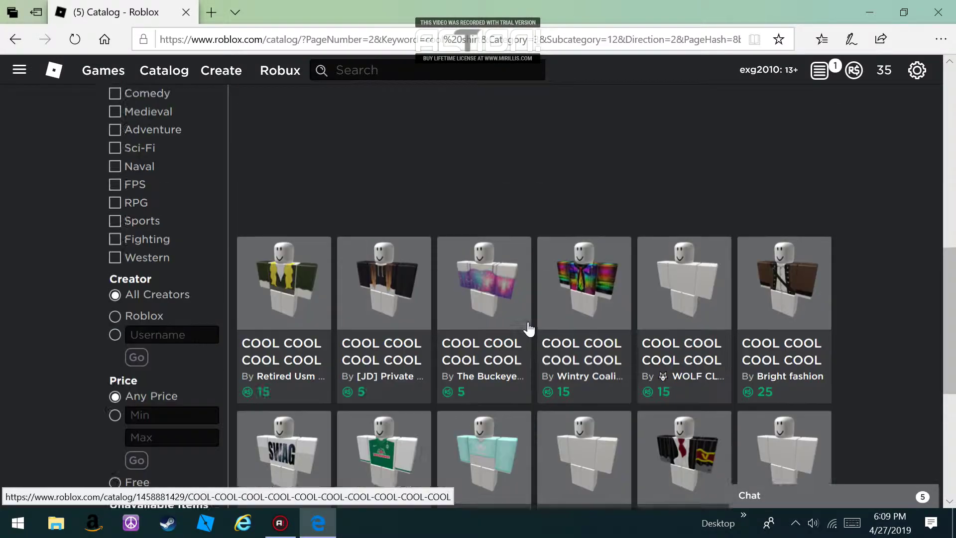
{"action": "scroll", "coordinate": [529, 328], "scroll_direction": "up", "scroll_amount": 4}
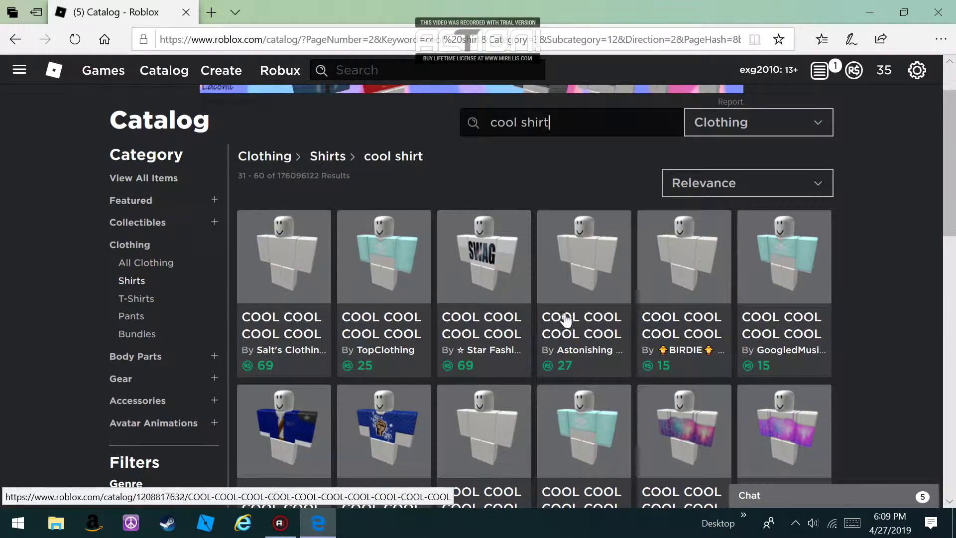
- Sort the shirt results by Price (High to Low) and look through the first two pages
{"action": "left_click", "coordinate": [700, 182]}
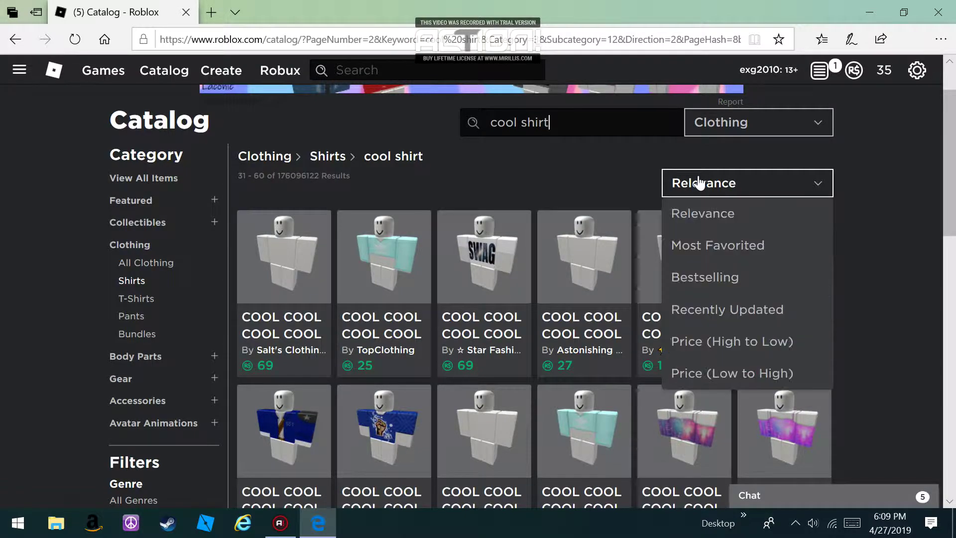
{"action": "left_click", "coordinate": [744, 343]}
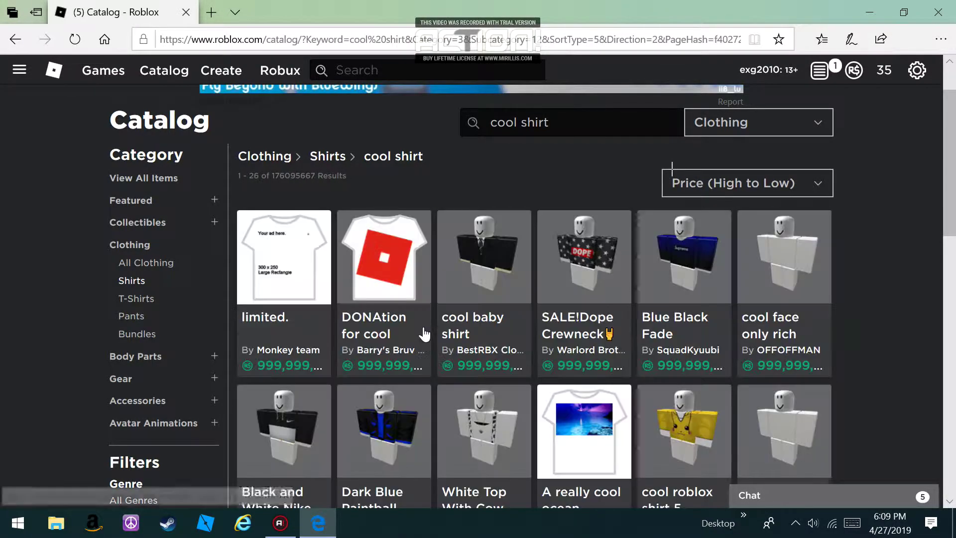
{"action": "scroll", "coordinate": [424, 334], "scroll_direction": "down", "scroll_amount": 2}
{"action": "scroll", "coordinate": [424, 334], "scroll_direction": "down", "scroll_amount": 10}
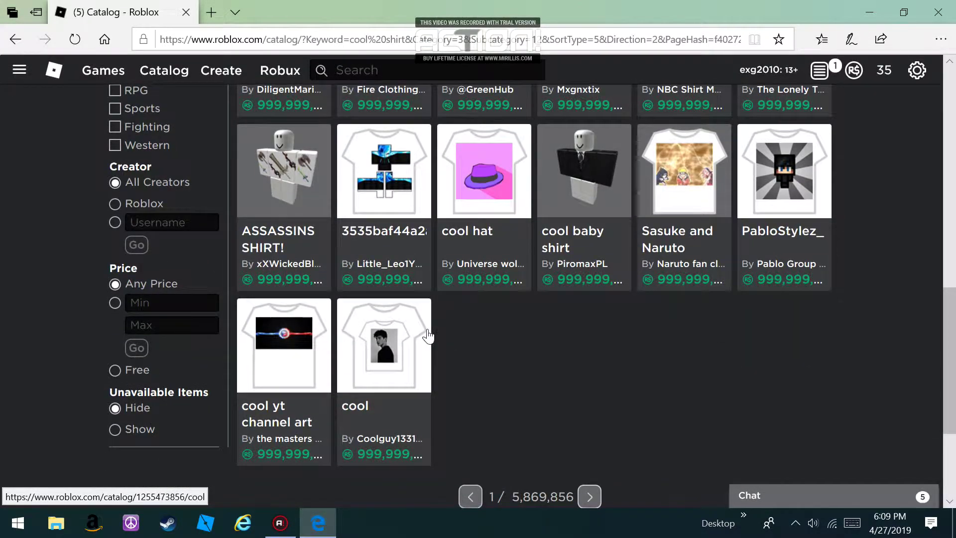
{"action": "left_click", "coordinate": [590, 496]}
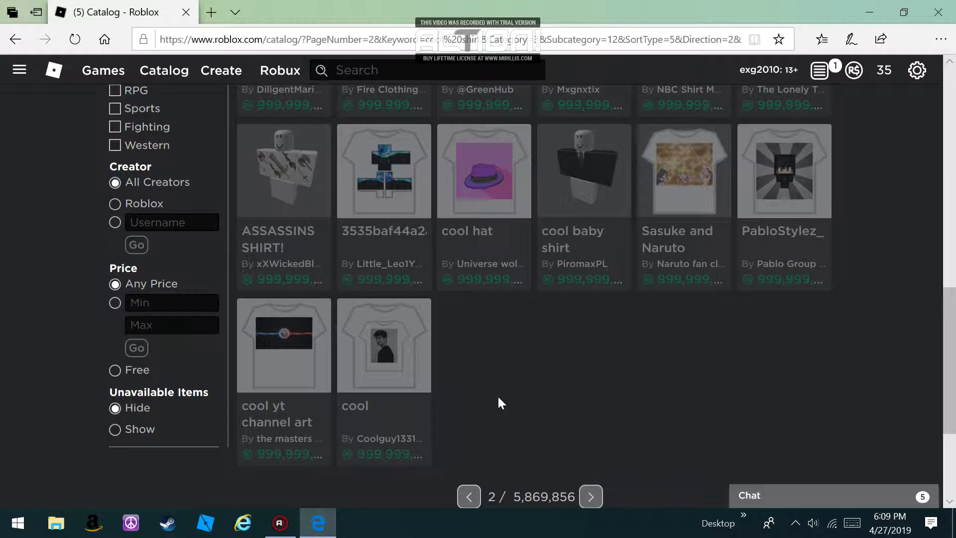
{"action": "scroll", "coordinate": [490, 333], "scroll_direction": "up", "scroll_amount": 8}
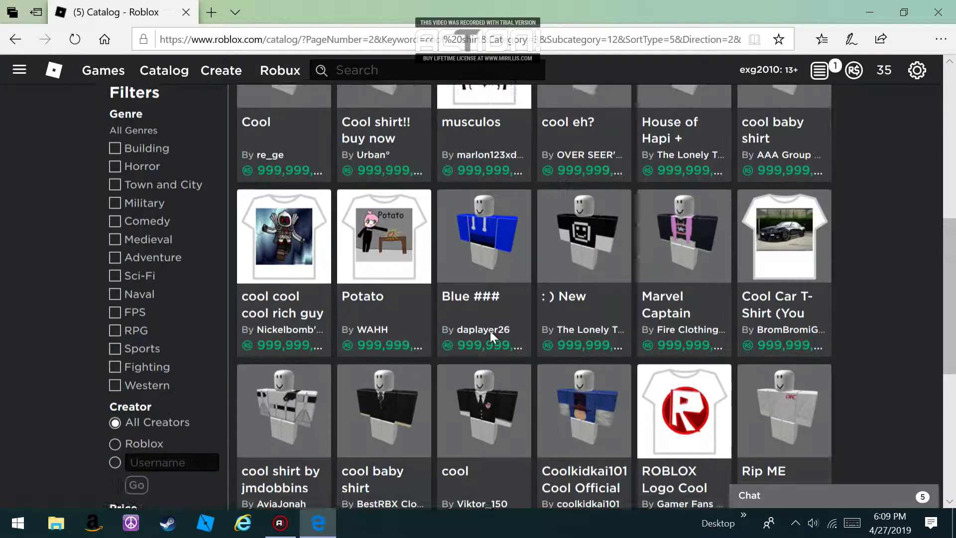
{"action": "scroll", "coordinate": [489, 333], "scroll_direction": "up", "scroll_amount": 5}
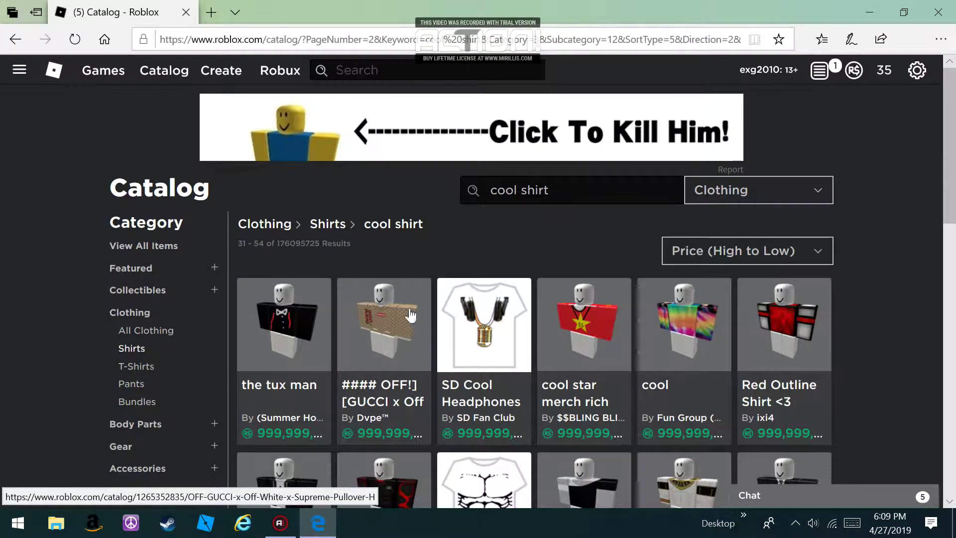
- Open a new browser tab and enter a web search beginning "how to send a shirt"
{"action": "left_click", "coordinate": [213, 12]}
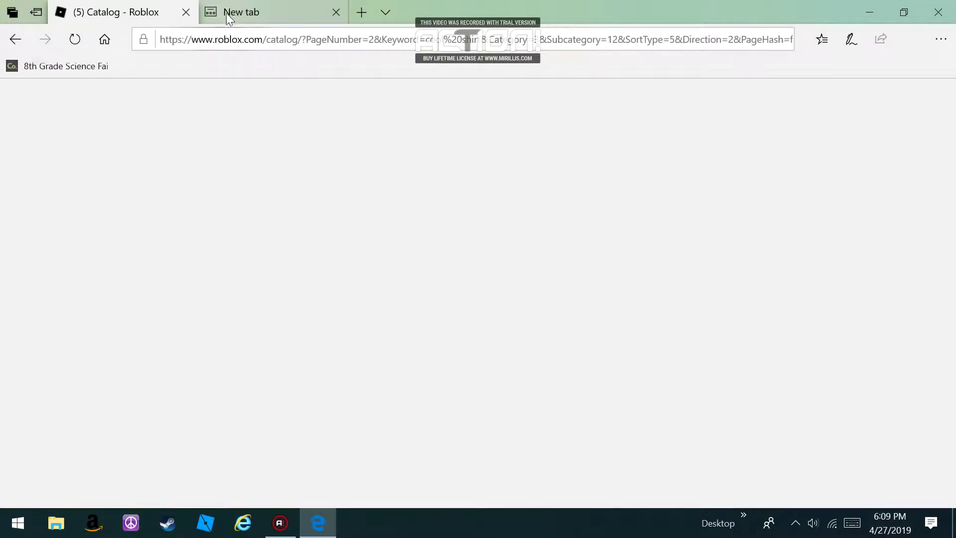
{"action": "type", "text": "how"}
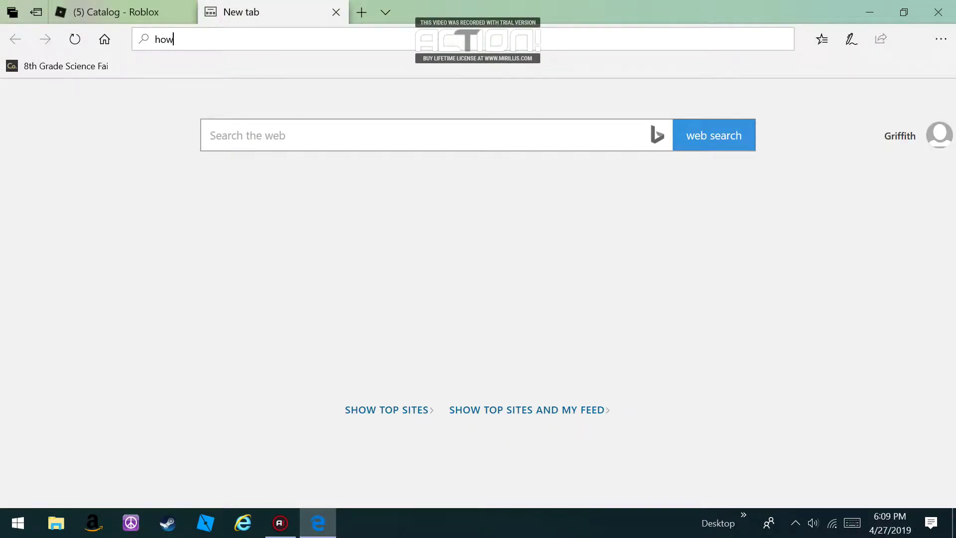
{"action": "type", "text": " to send a shirt"}
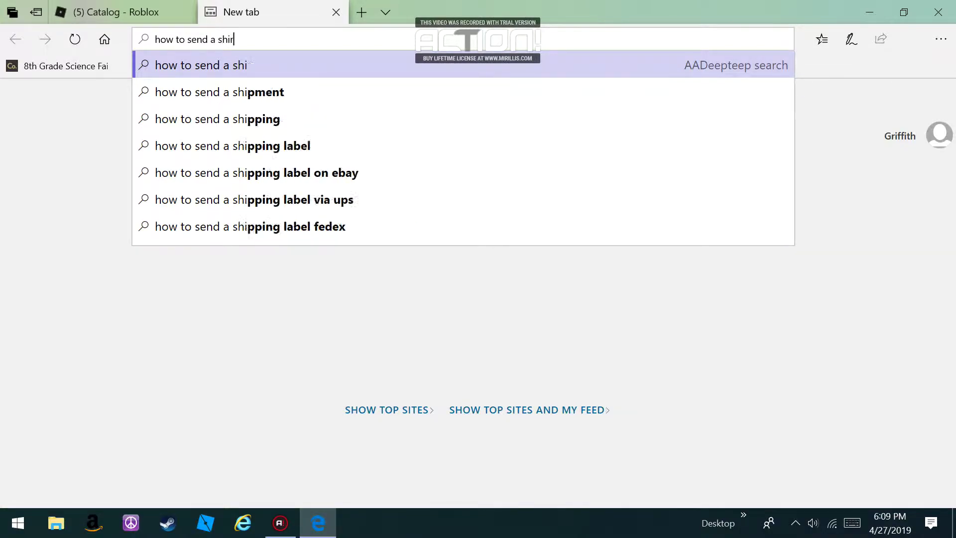